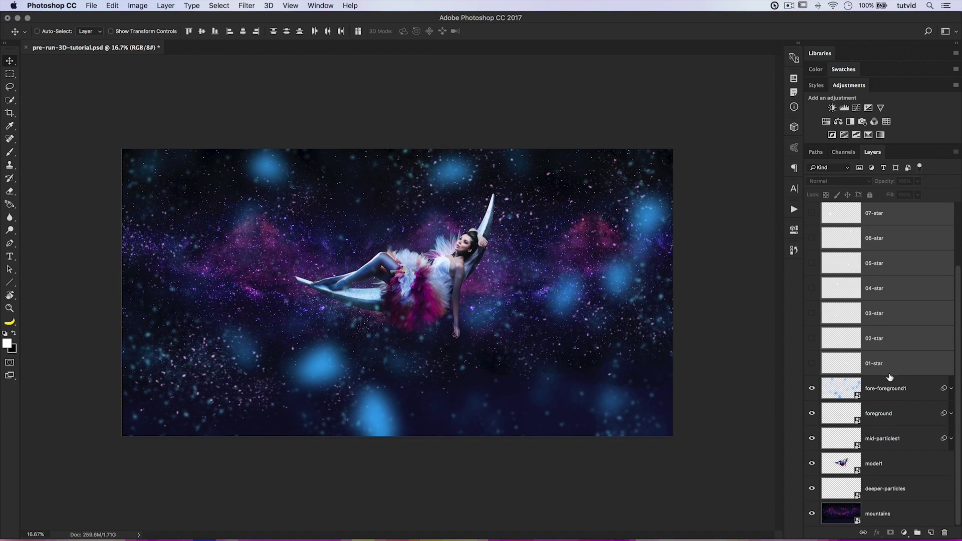
# Hide the layers from fore-foreground1 down to deeper-particles, keeping only the mountains layer visible and selected
pyautogui.click(897, 391)
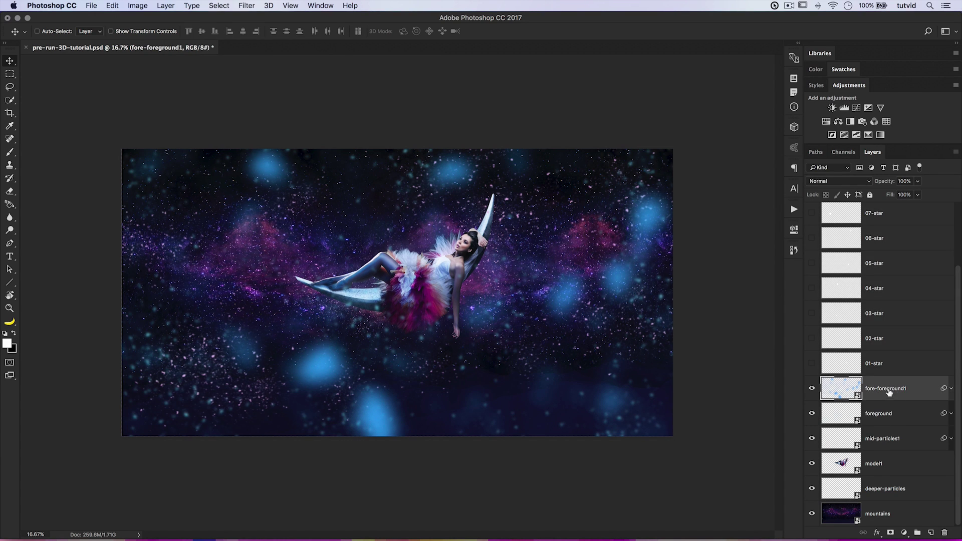
pyautogui.keyDown('shift'); pyautogui.click(890, 486); pyautogui.keyUp('shift')
pyautogui.press('super+comma')
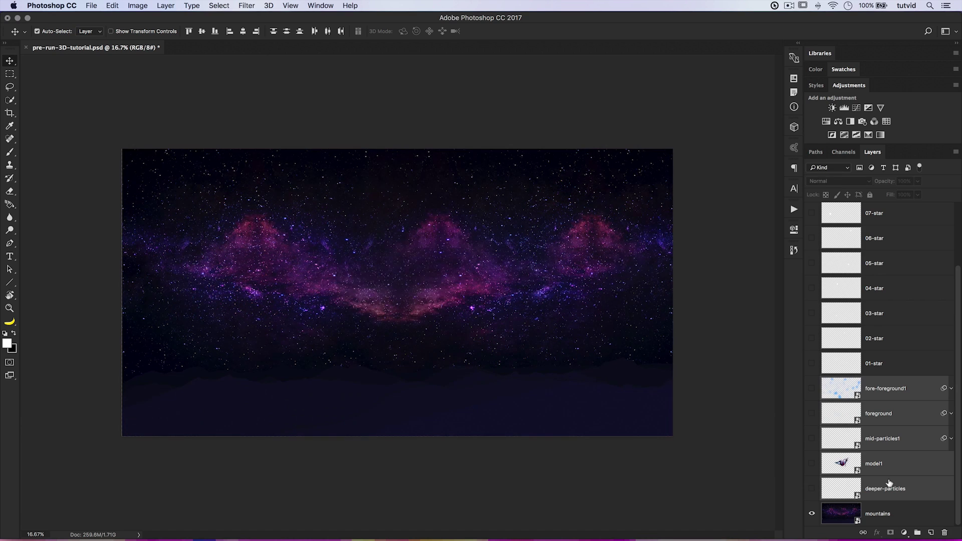
pyautogui.click(882, 513)
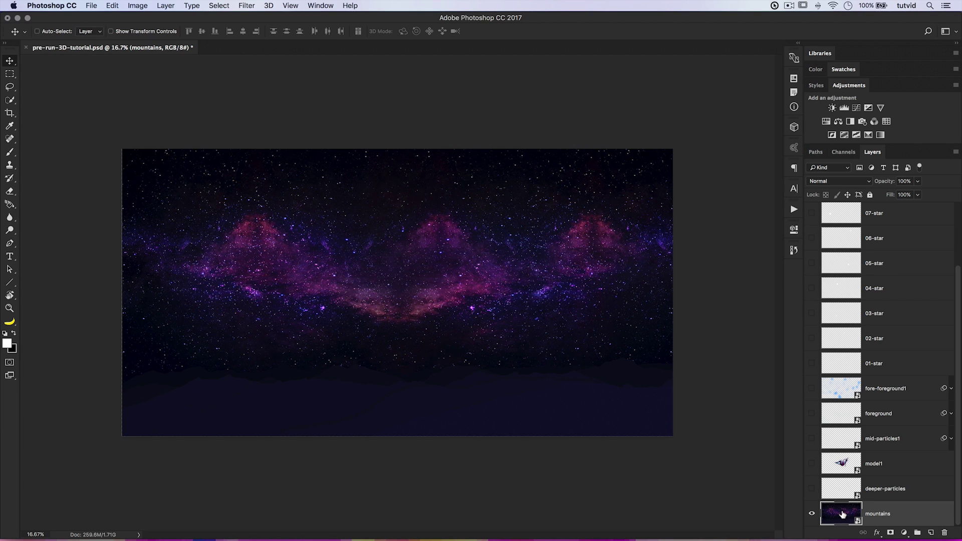
# Show the deeper-particles layer and check the document's pixel dimensions and resolution in Image Size
pyautogui.click(812, 489)
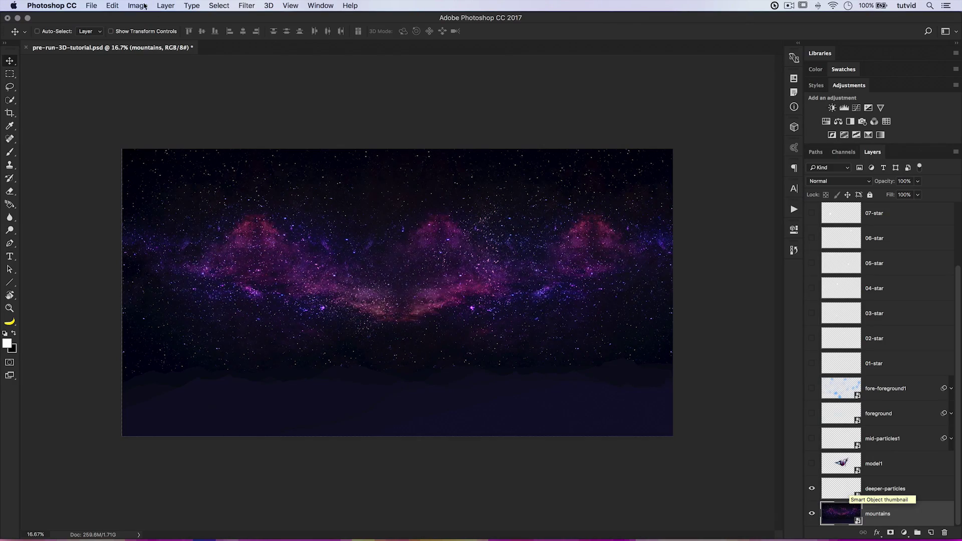
pyautogui.click(138, 6)
pyautogui.click(150, 83)
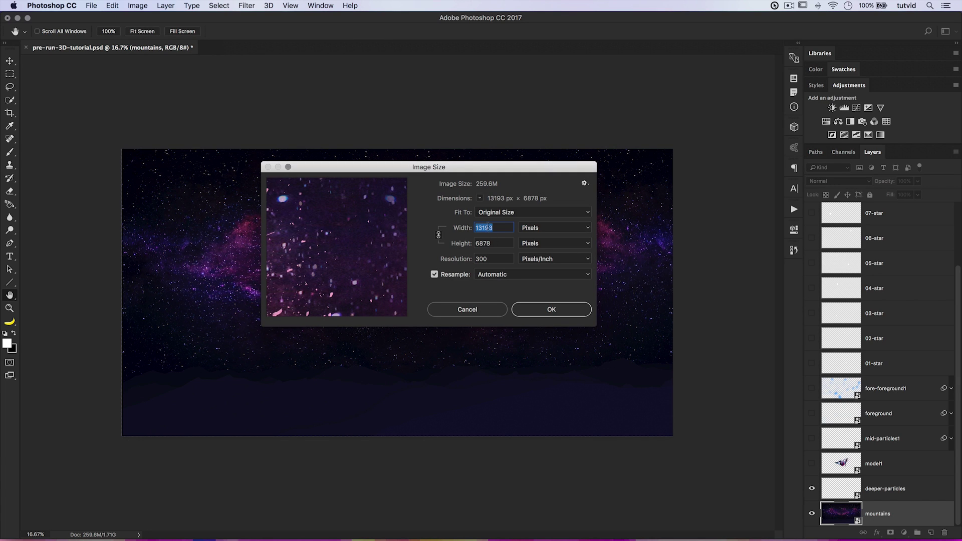
pyautogui.click(545, 315)
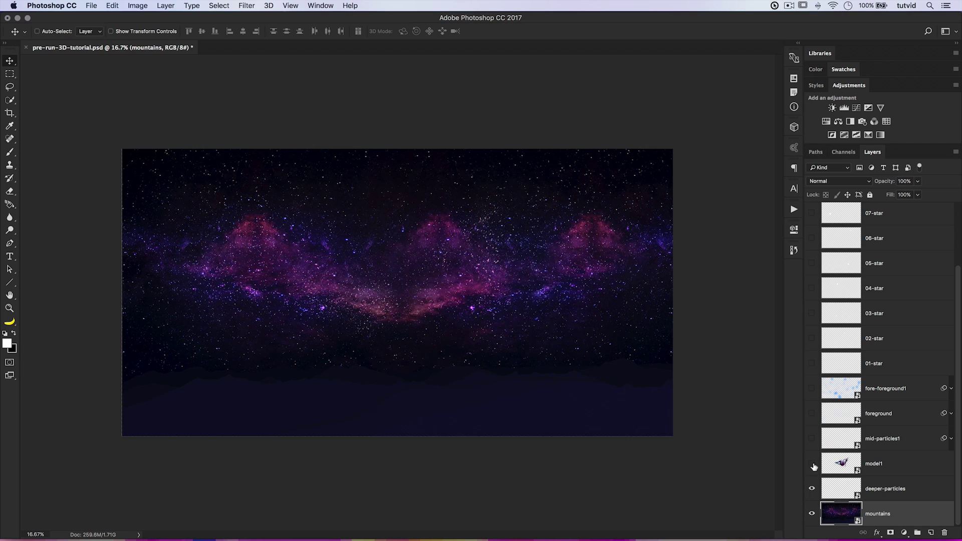
# Show the model1, mid-particles1, foreground and fore-foreground1 layers, checking the smart filter on mid-particles1
pyautogui.click(812, 464)
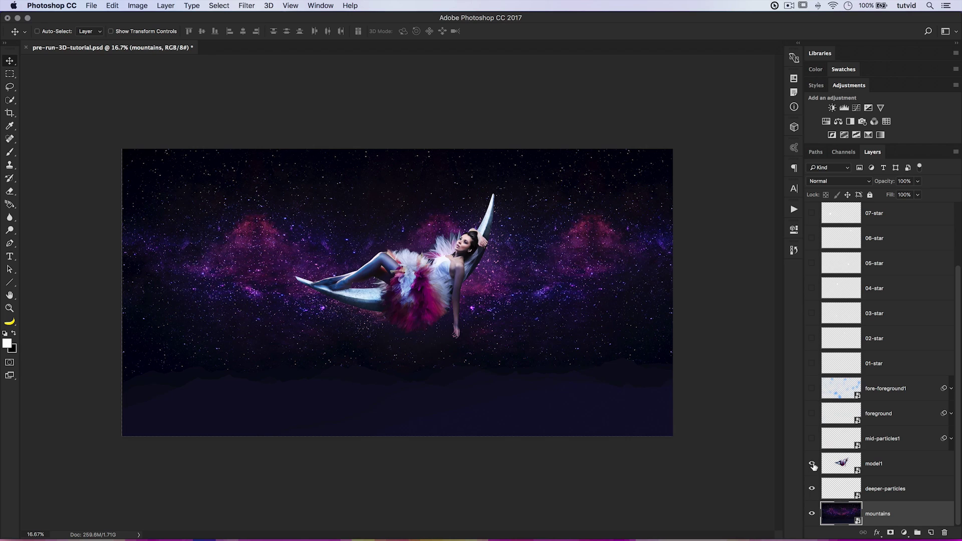
pyautogui.keyDown('super'); pyautogui.click(431, 314); pyautogui.keyUp('super')
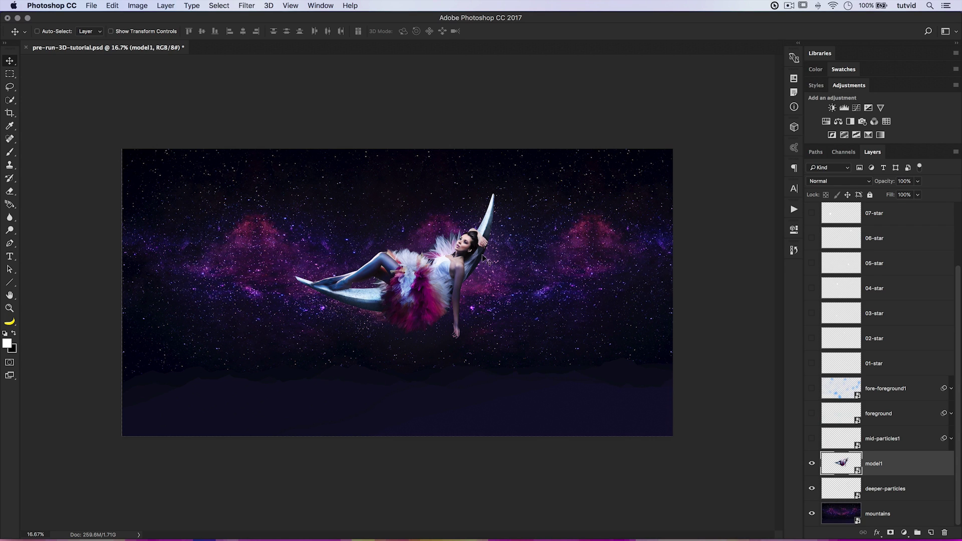
pyautogui.click(811, 439)
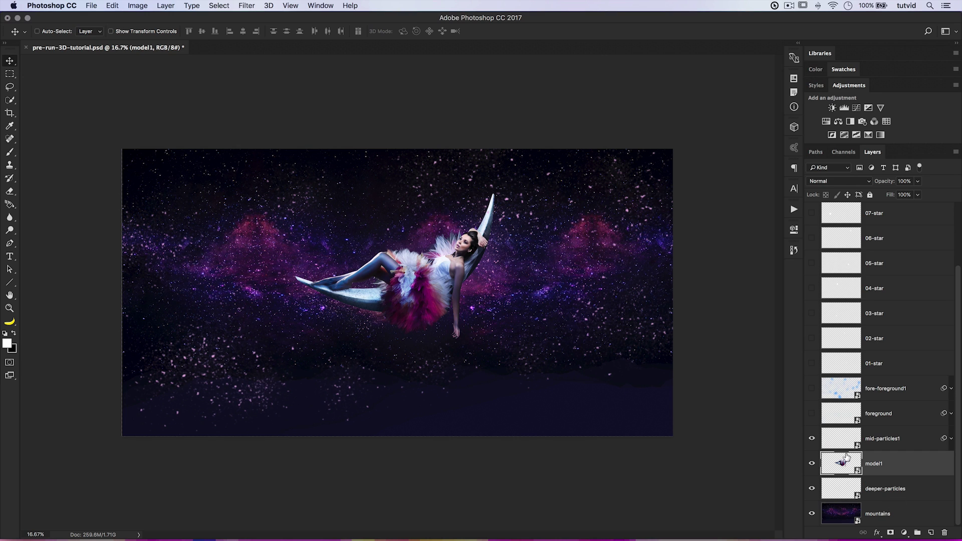
pyautogui.click(950, 439)
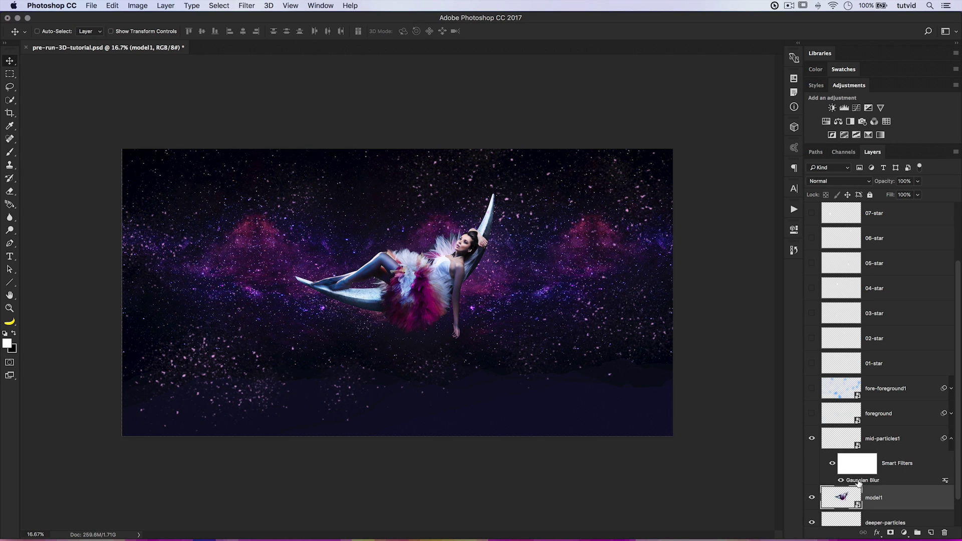
pyautogui.click(951, 439)
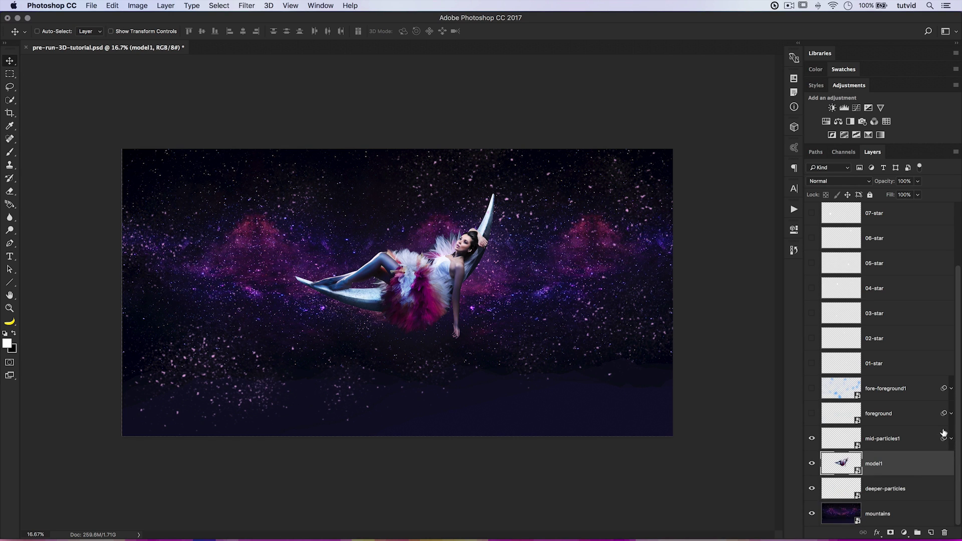
pyautogui.click(812, 414)
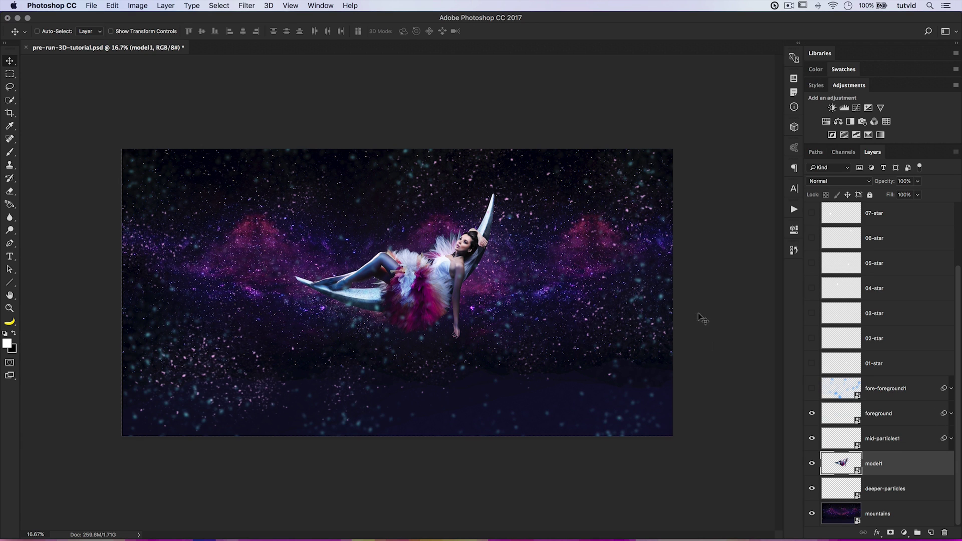
pyautogui.click(812, 389)
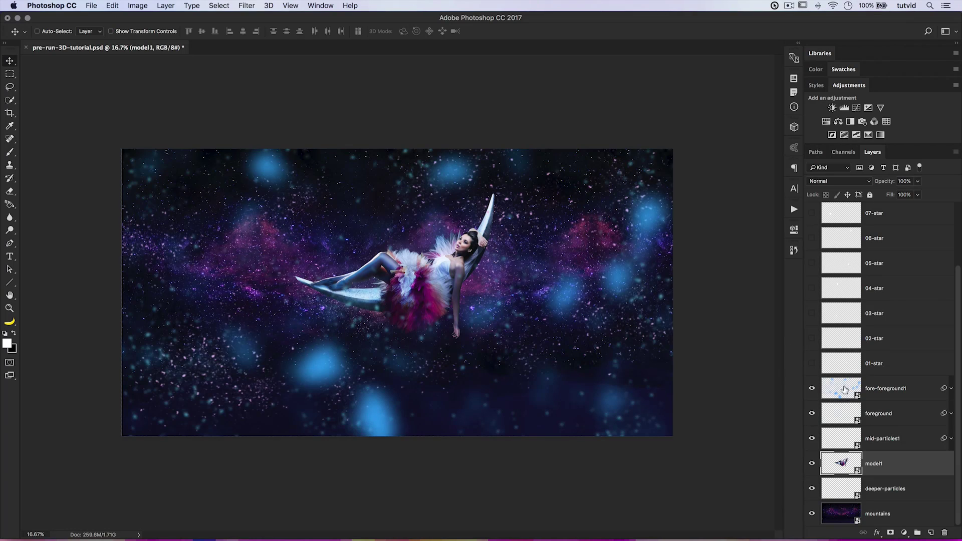
# Show all ten star layers, from 01-star up to 10-star
pyautogui.click(811, 337)
pyautogui.click(810, 314)
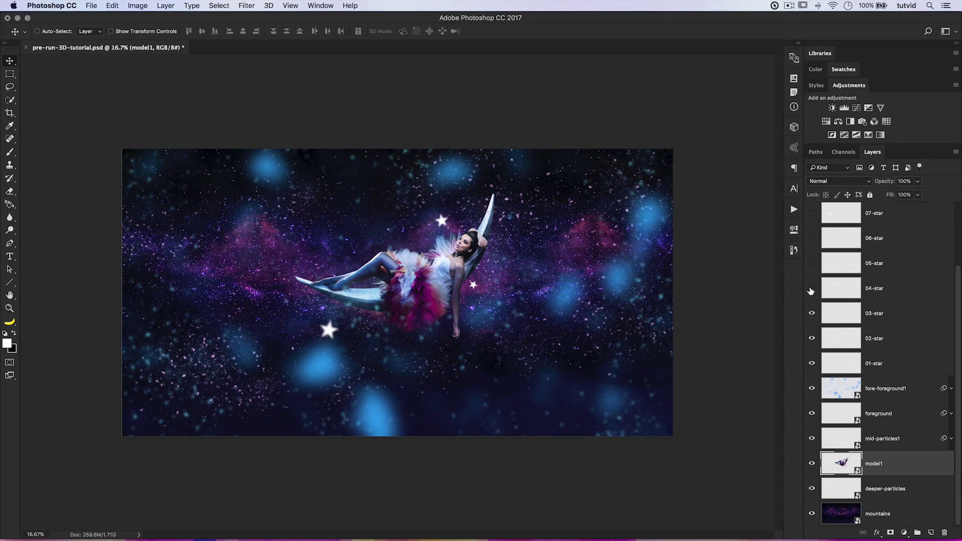
pyautogui.moveTo(812, 265); pyautogui.dragTo(811, 288)
pyautogui.moveTo(812, 215)
pyautogui.mouseDown()
pyautogui.moveTo(812, 239)
pyautogui.moveTo(812, 215)
pyautogui.mouseUp()
pyautogui.scroll(3, 852, 261)
pyautogui.click(812, 265)
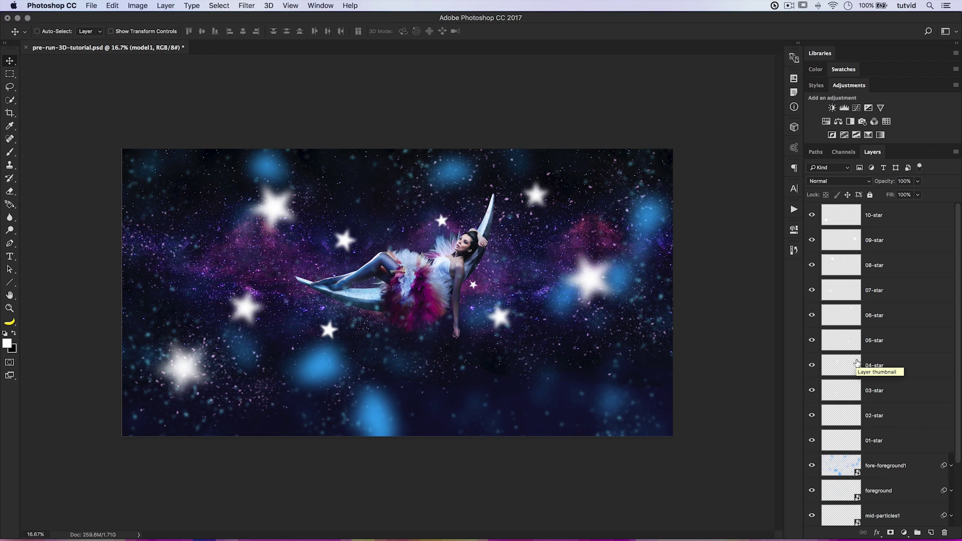
# Examine the smart filter on the fore-foreground1 layer and select the 10-star layer
pyautogui.scroll(-2, 893, 453)
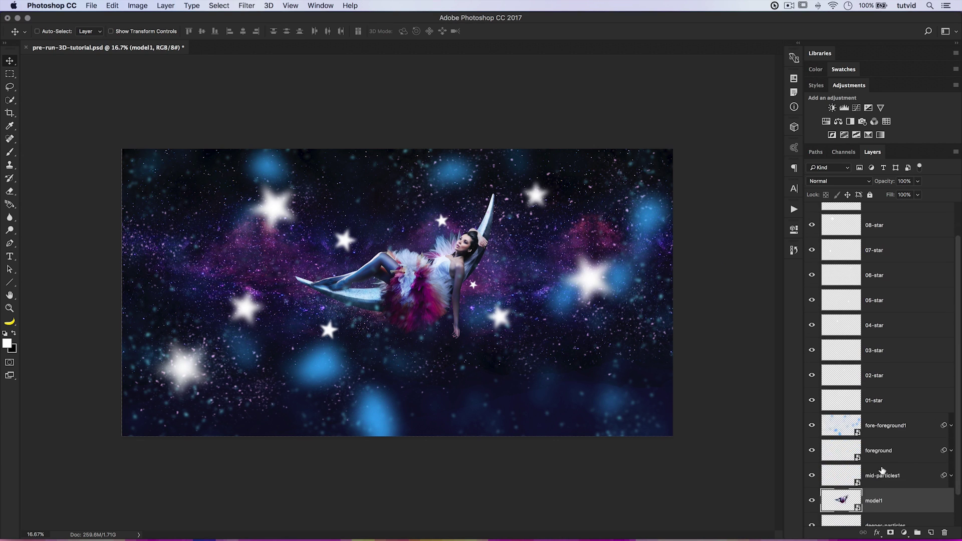
pyautogui.click(892, 427)
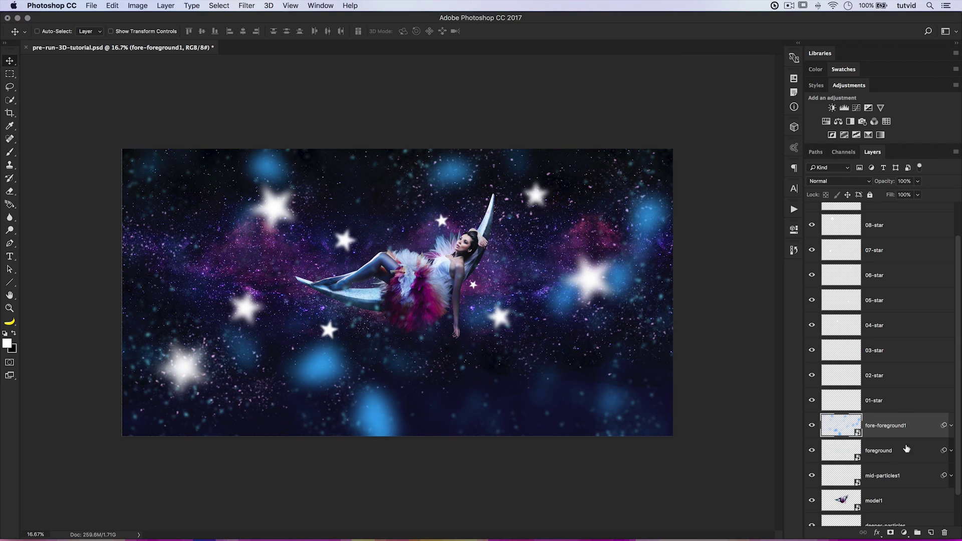
pyautogui.click(875, 326)
pyautogui.click(893, 430)
pyautogui.click(951, 426)
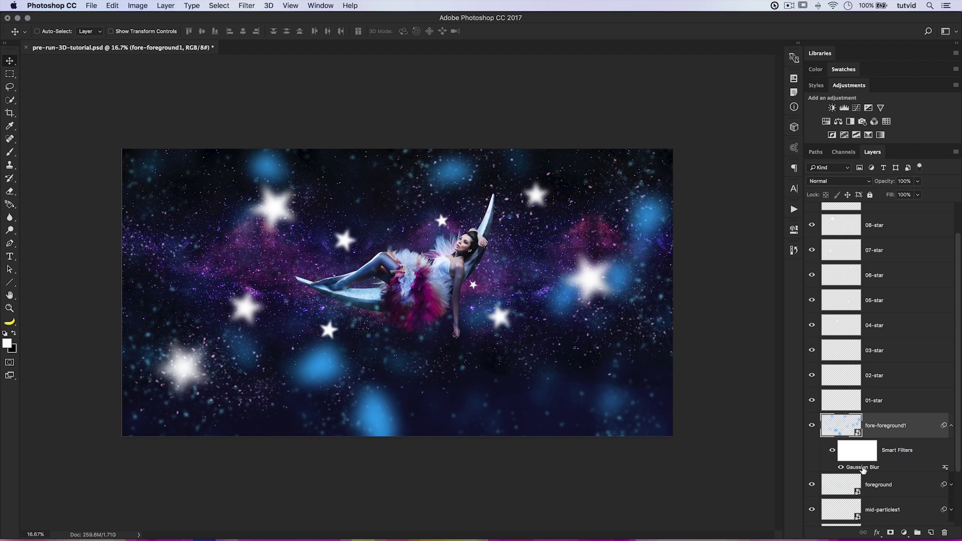
pyautogui.click(951, 426)
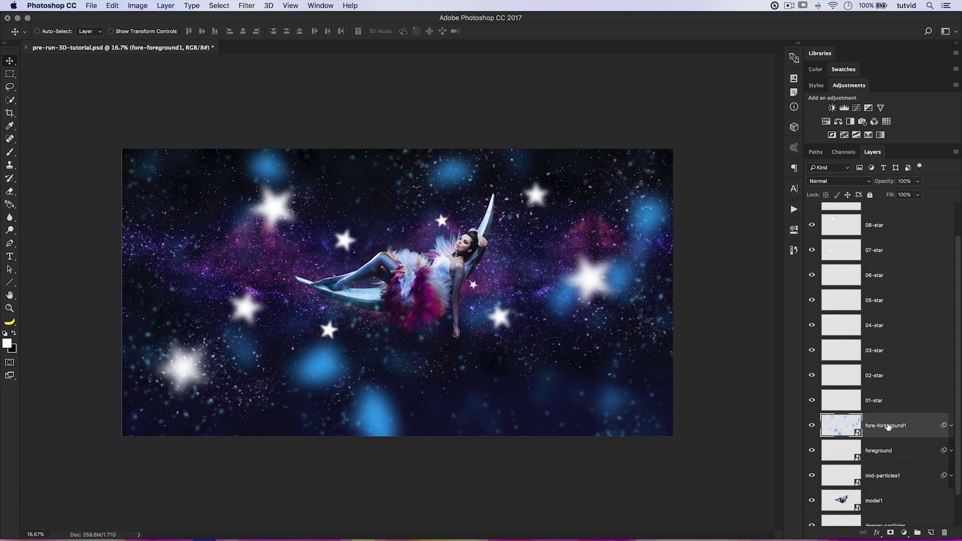
pyautogui.scroll(3, 844, 261)
pyautogui.click(883, 225)
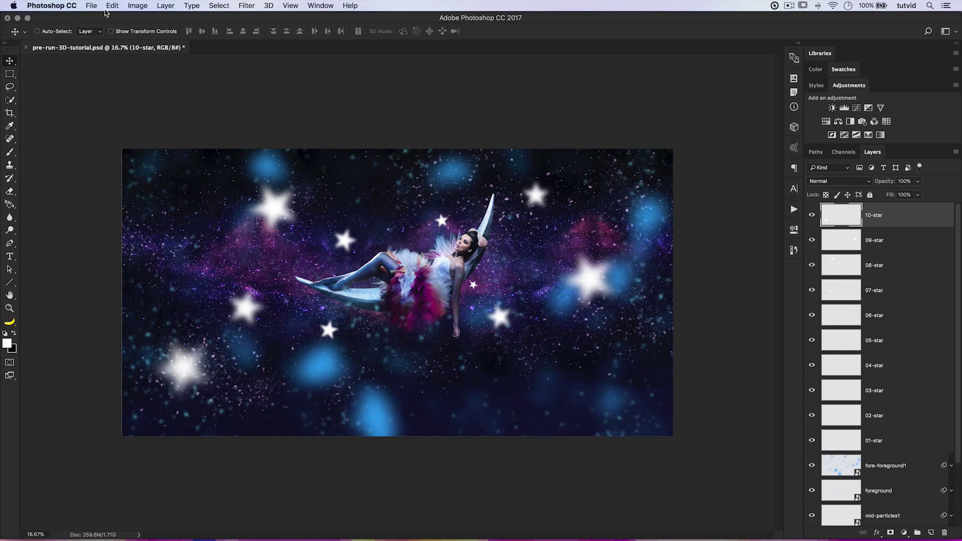
# Create a new document of 2560 × 1440 pixels at 72 pixels/inch in RGB with white background contents
pyautogui.click(93, 5)
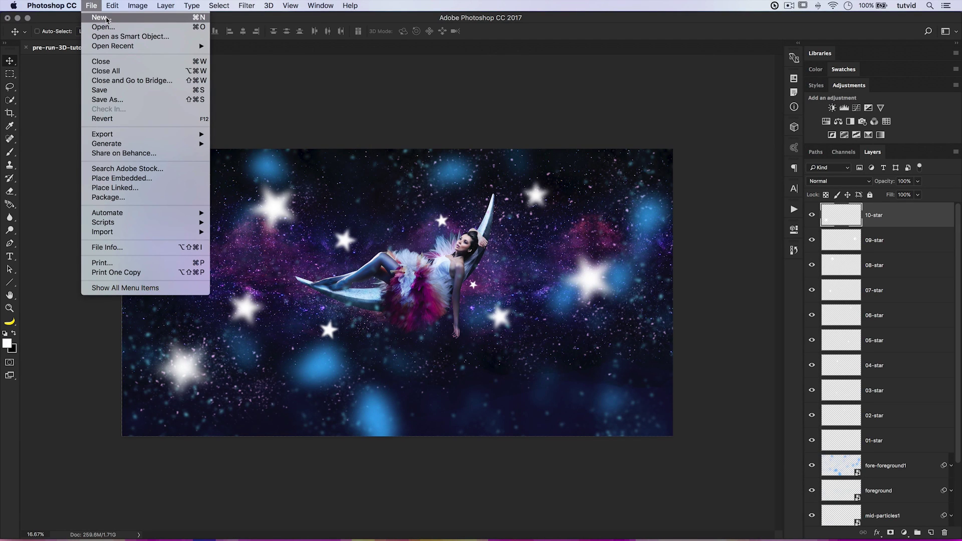
pyautogui.click(328, 95)
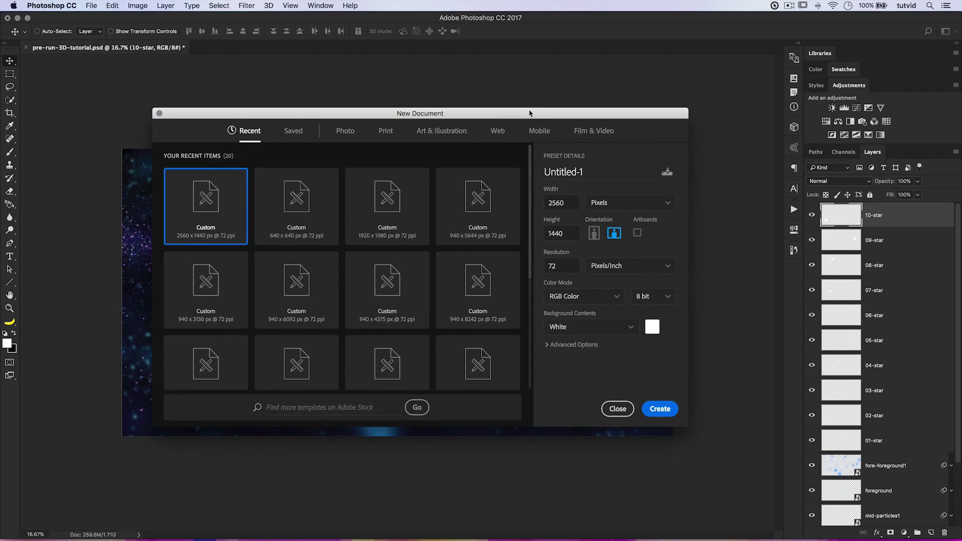
pyautogui.doubleClick(568, 203)
pyautogui.doubleClick(573, 234)
pyautogui.click(572, 235)
pyautogui.click(668, 409)
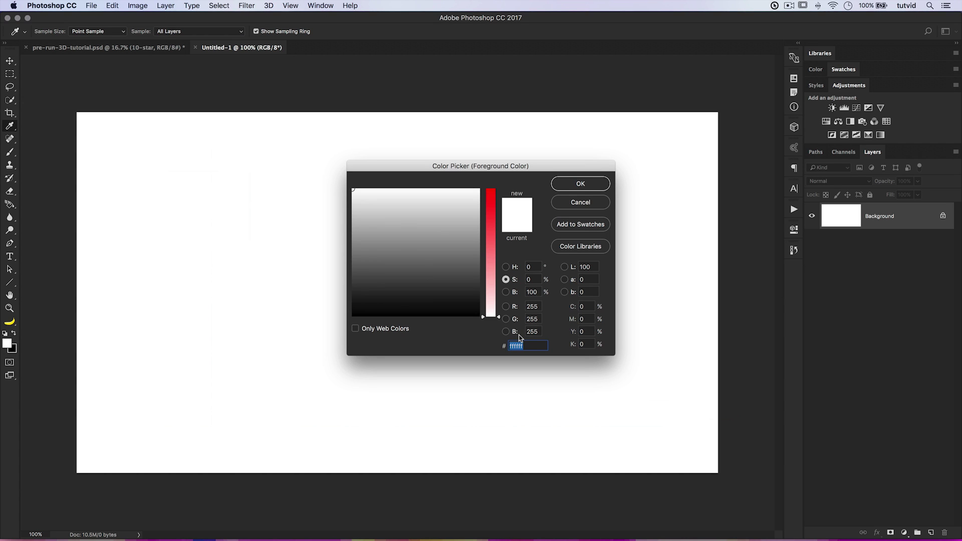
# Set the foreground color to the bright green 18ff4e
pyautogui.write('18')
pyautogui.write('e')
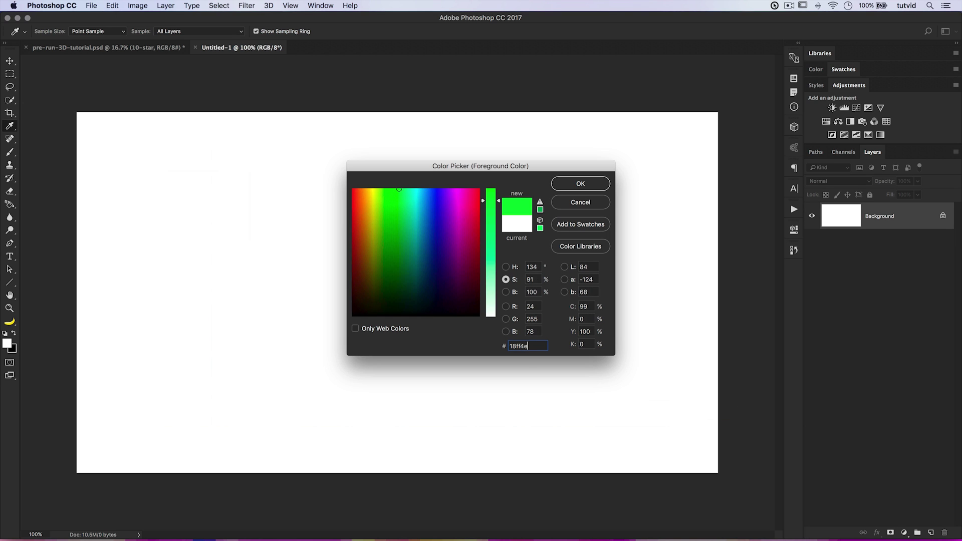
pyautogui.click(579, 185)
pyautogui.press('v')
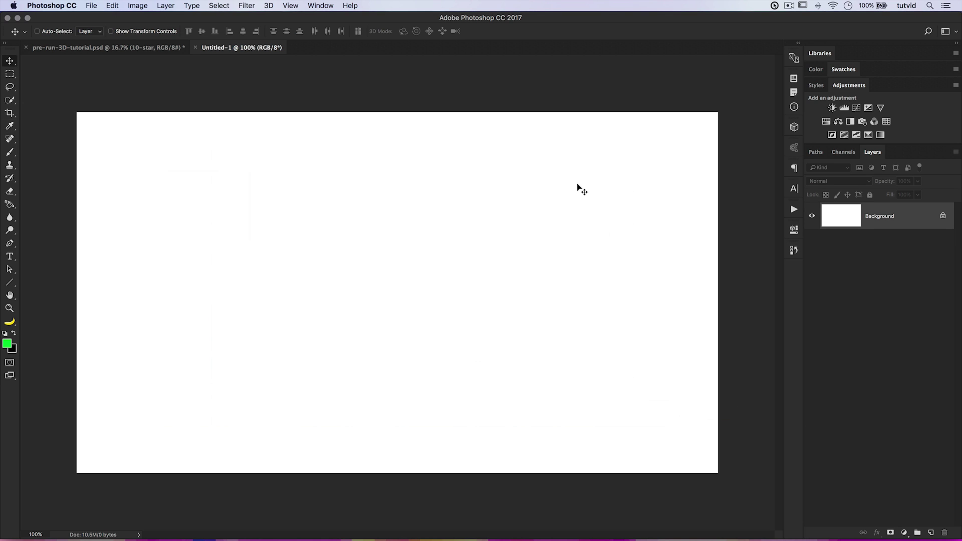
# Fill the Background layer of the new document with the foreground color
pyautogui.click(112, 5)
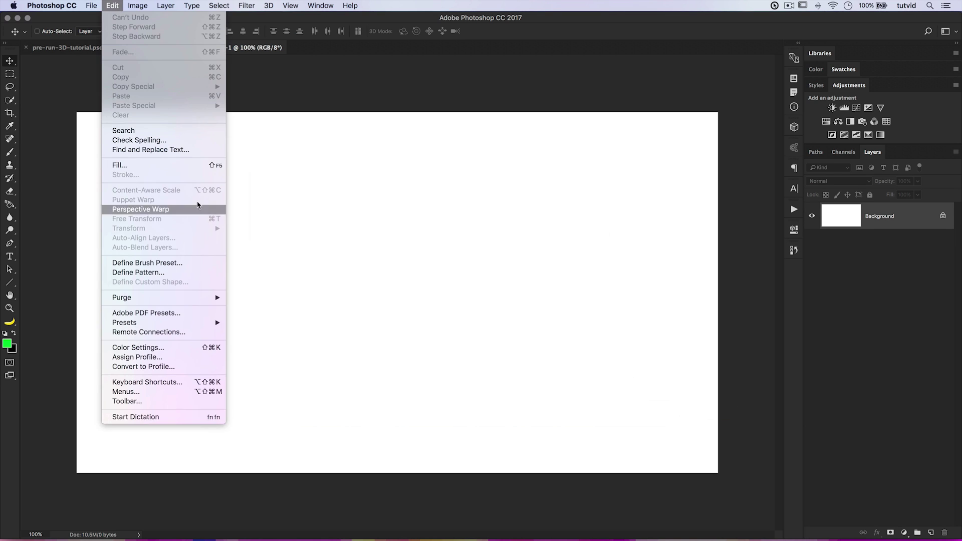
pyautogui.click(173, 167)
pyautogui.click(447, 243)
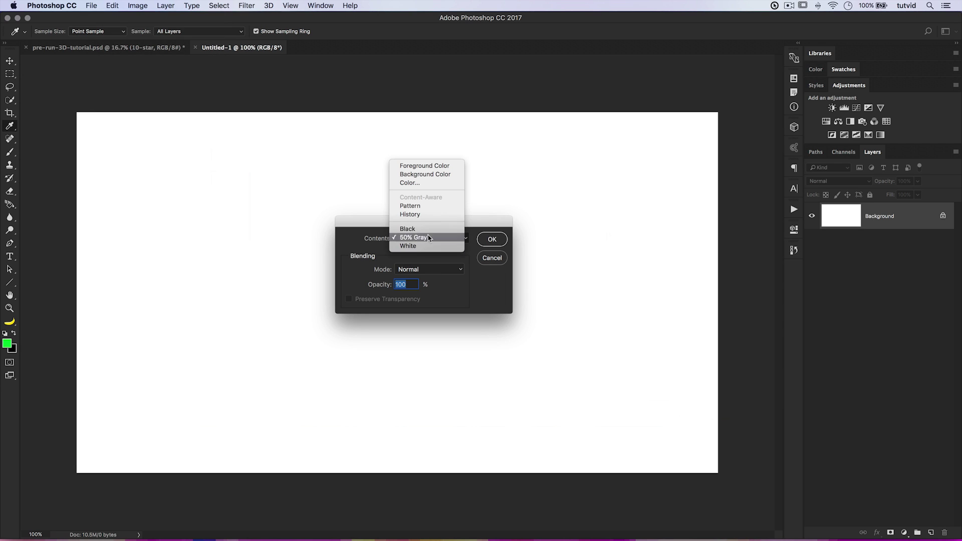
pyautogui.click(421, 166)
pyautogui.click(492, 240)
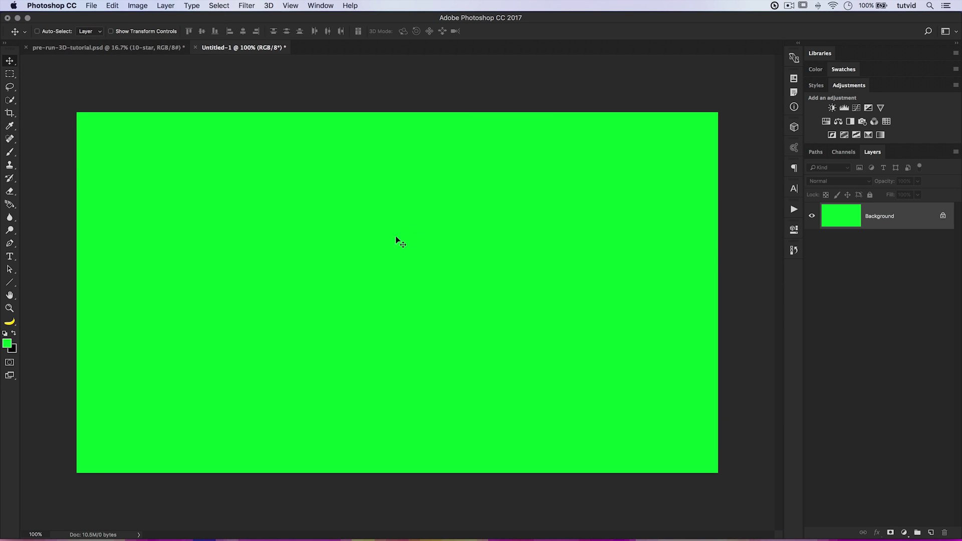
pyautogui.click(158, 47)
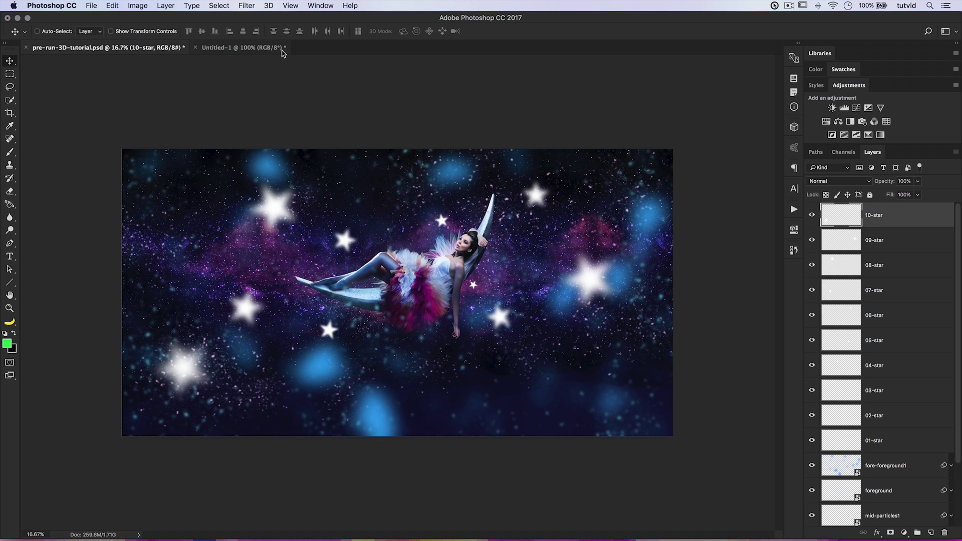
pyautogui.click(260, 48)
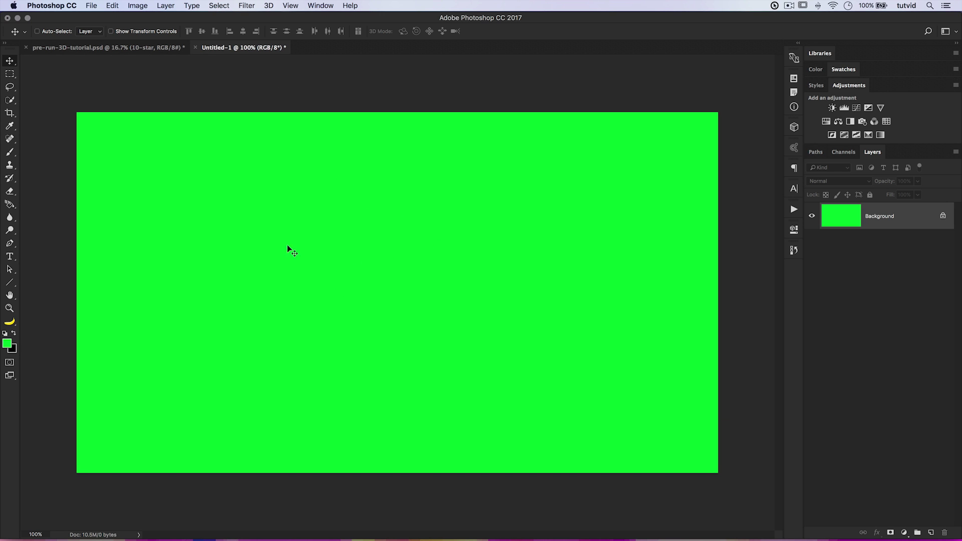
pyautogui.click(141, 48)
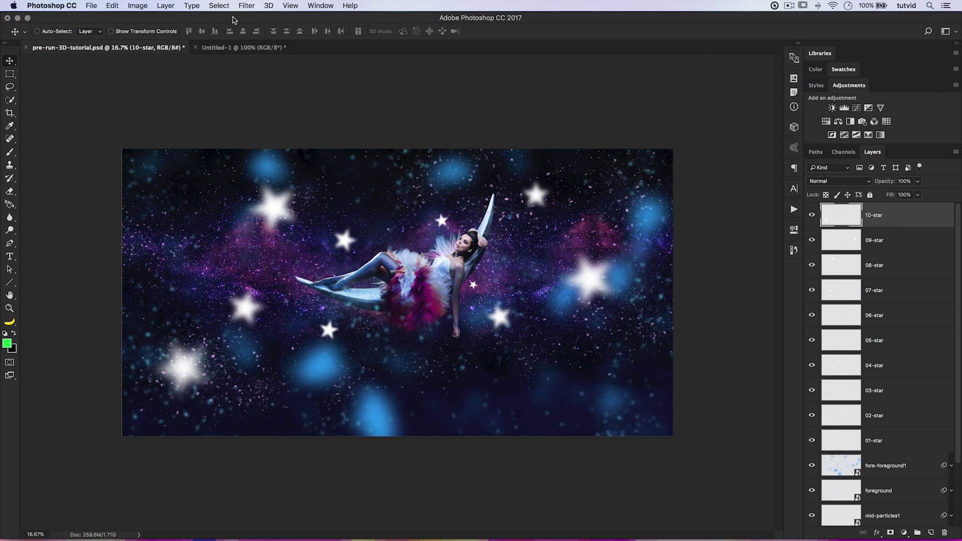
pyautogui.click(246, 48)
# Copy the mountains layer from pre-run-3D-tutorial.psd into the new green document
pyautogui.click(169, 48)
pyautogui.scroll(-3, 881, 312)
pyautogui.click(878, 515)
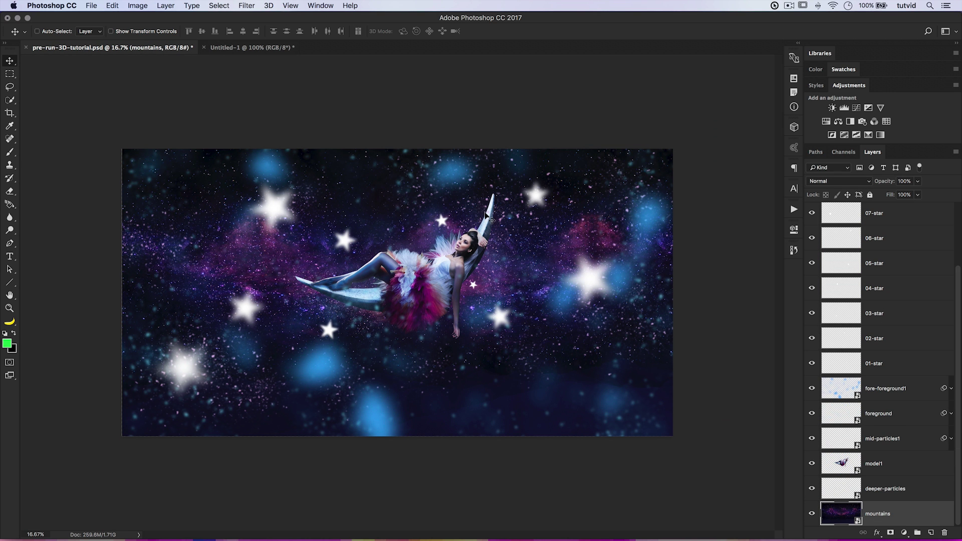
pyautogui.moveTo(475, 209); pyautogui.dragTo(422, 286)
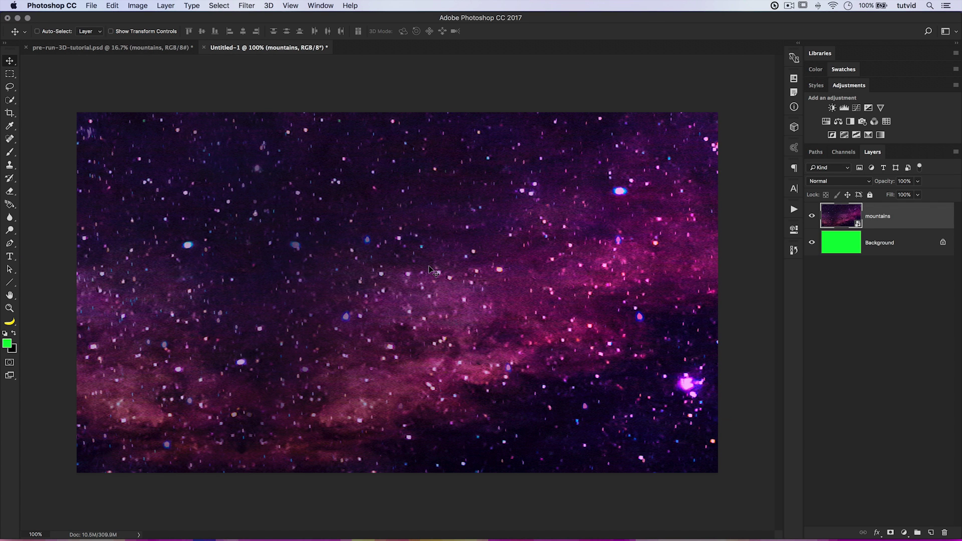
# Transform the oversized mountains layer to 100% width and 100% height
pyautogui.press('super+minus')
pyautogui.press('super+minus')
pyautogui.press('super+minus')
pyautogui.press('super+minus')
pyautogui.press('super+minus')
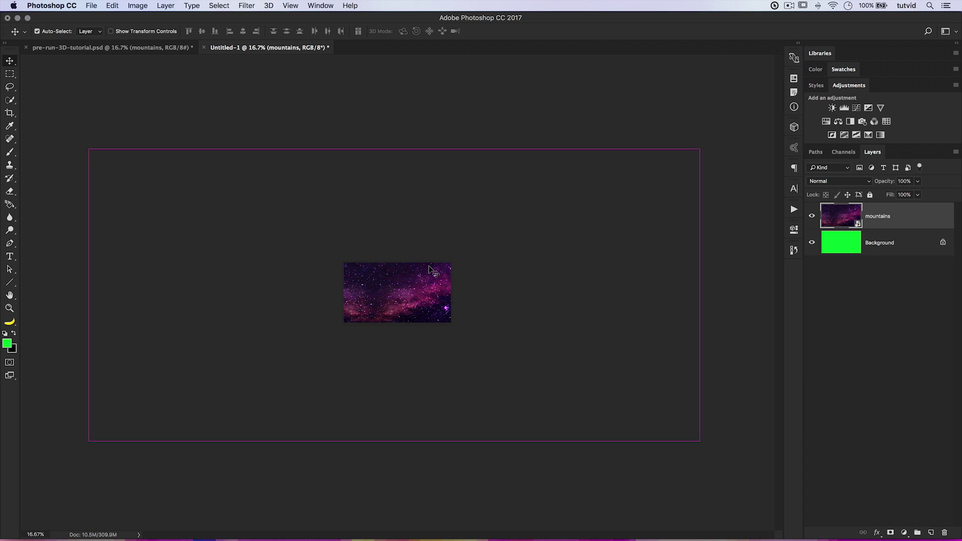
pyautogui.press('super+t')
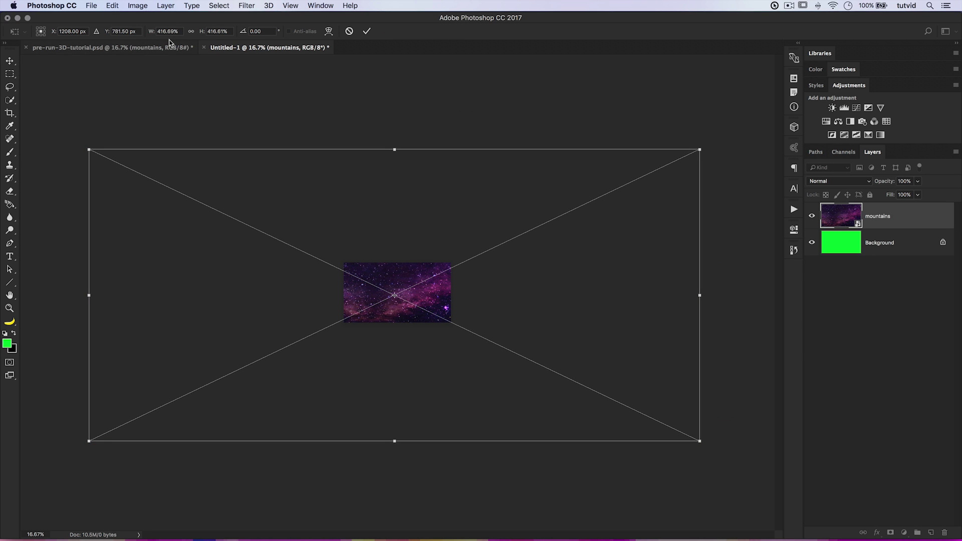
pyautogui.click(167, 31)
pyautogui.write('100')
pyautogui.press('Tab')
pyautogui.write('100')
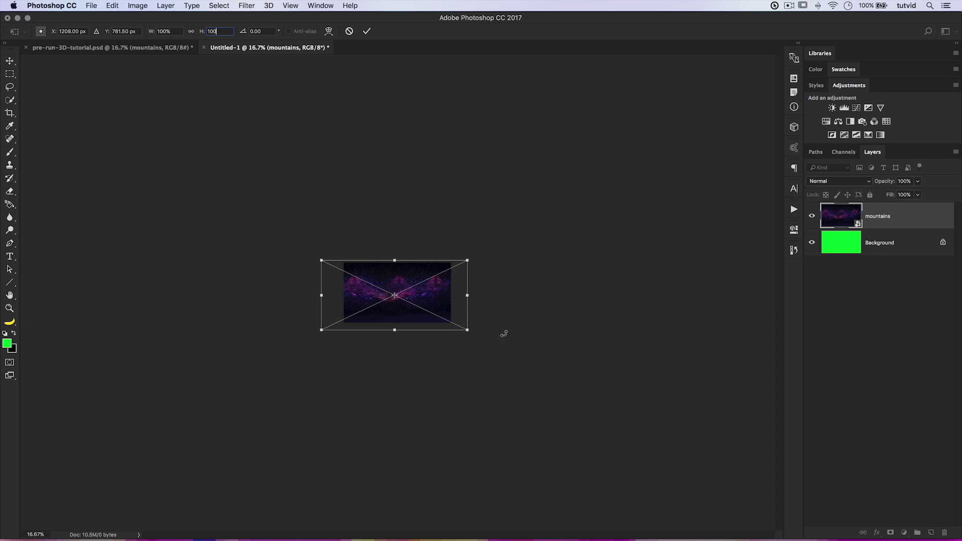
# Scale the mountains layer down proportionally to slightly under 91.6% and reposition it so it covers the whole canvas
pyautogui.moveTo(471, 330); pyautogui.dragTo(460, 326)
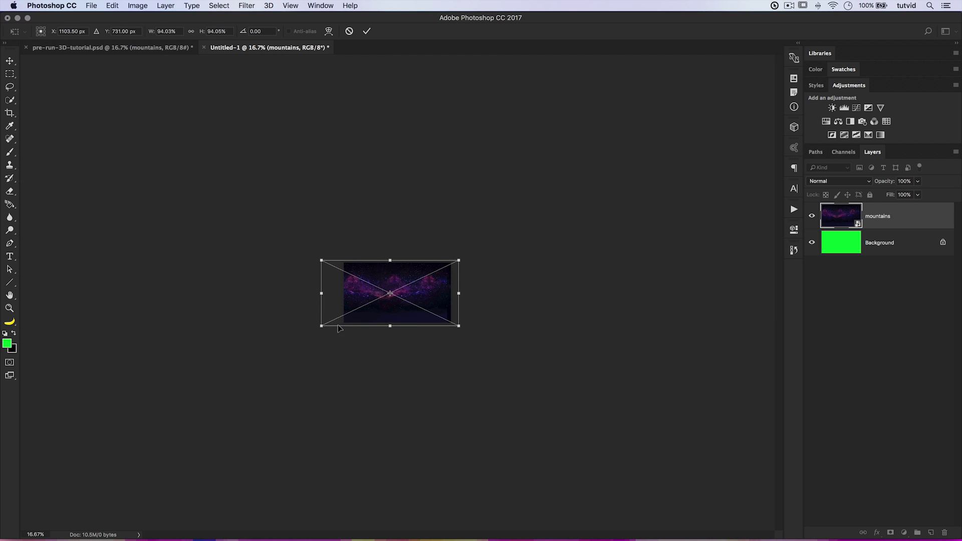
pyautogui.moveTo(322, 325); pyautogui.dragTo(326, 324)
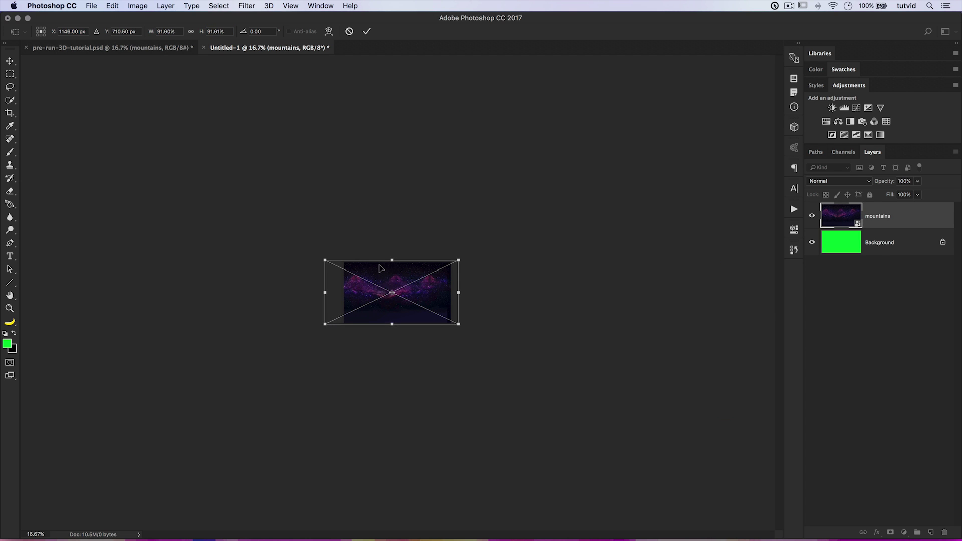
pyautogui.press('super+equal')
pyautogui.press('super+equal')
pyautogui.press('super+equal')
pyautogui.press('super+equal')
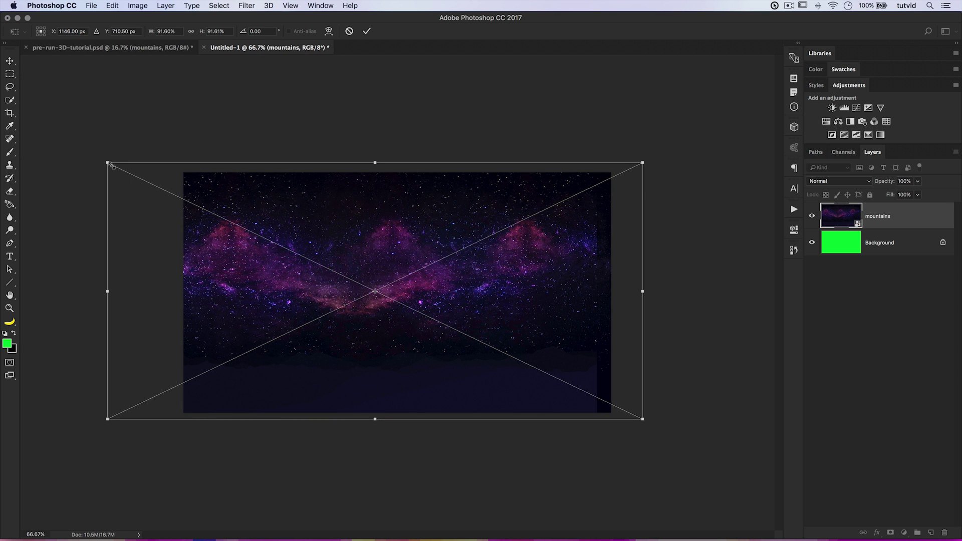
pyautogui.moveTo(105, 162); pyautogui.dragTo(120, 168)
pyautogui.moveTo(437, 296); pyautogui.dragTo(460, 296)
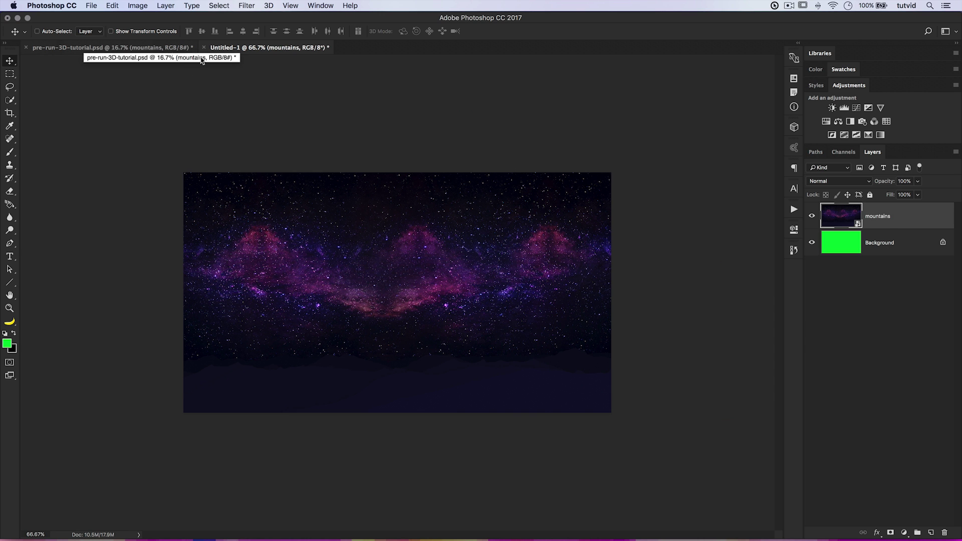
# Copy the deeper-particles layer from pre-run-3D-tutorial.psd into the new document above mountains
pyautogui.click(83, 49)
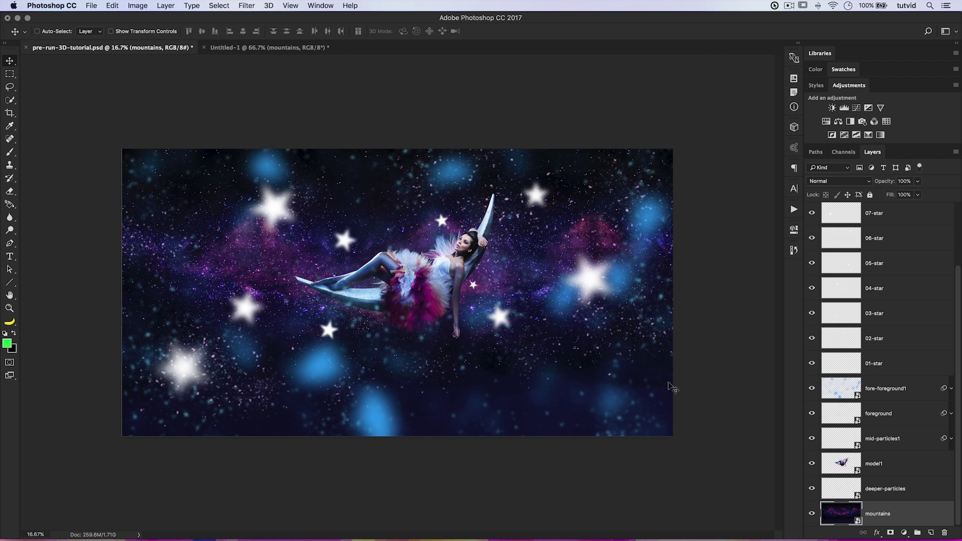
pyautogui.click(903, 496)
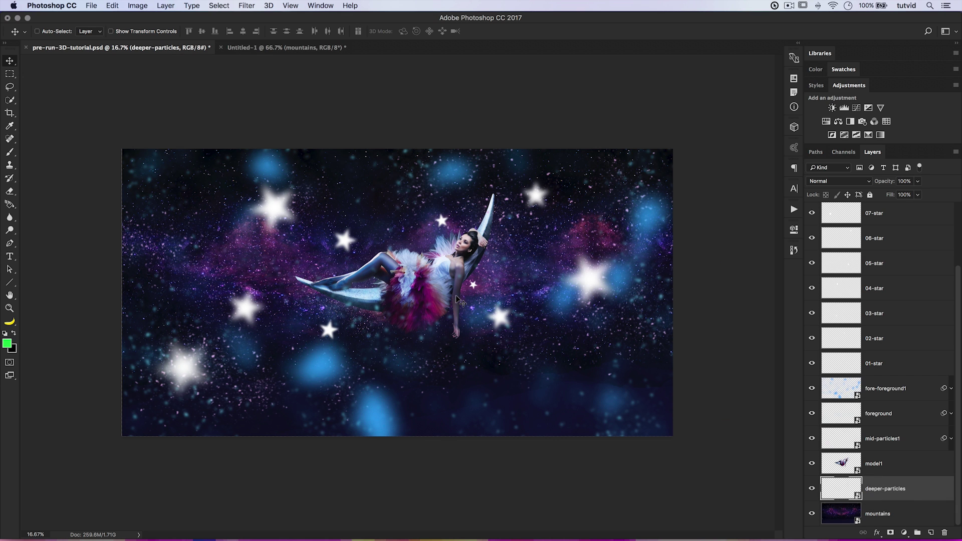
pyautogui.moveTo(438, 286)
pyautogui.mouseDown()
pyautogui.moveTo(401, 210)
pyautogui.moveTo(212, 49)
pyautogui.moveTo(270, 49)
pyautogui.moveTo(444, 298)
pyautogui.mouseUp()
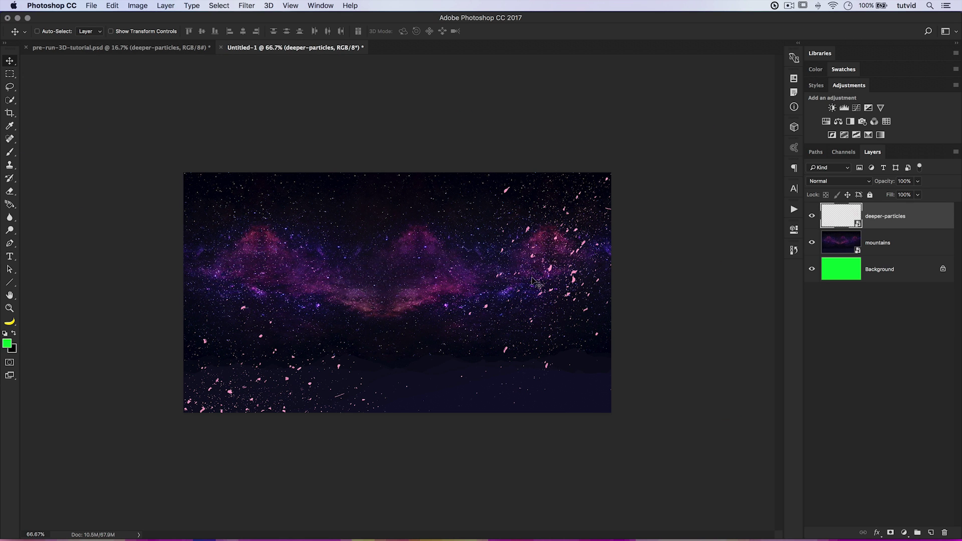
# Scale the deeper-particles layer proportionally to about 13.6% and move it near the center of the canvas
pyautogui.press('super+t')
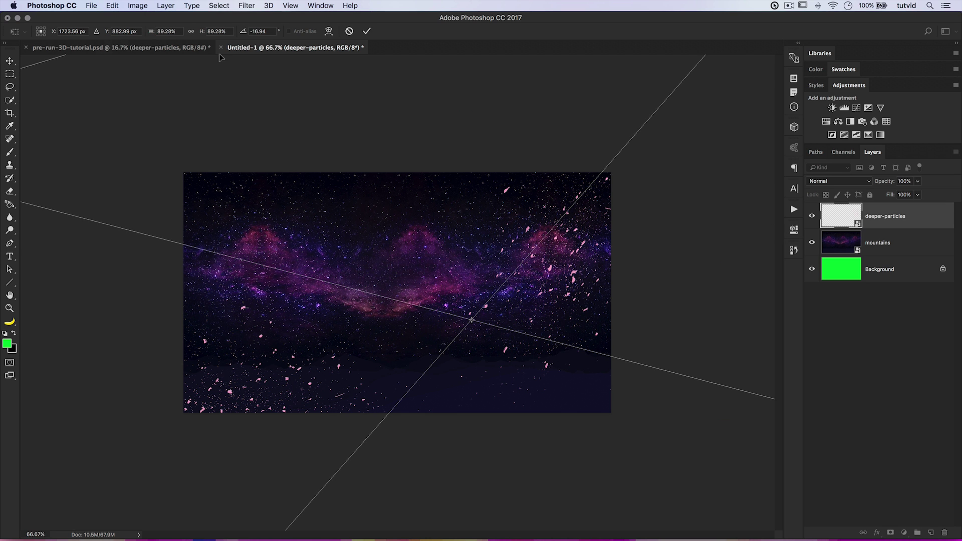
pyautogui.press('super+minus')
pyautogui.press('super+minus')
pyautogui.press('super+minus')
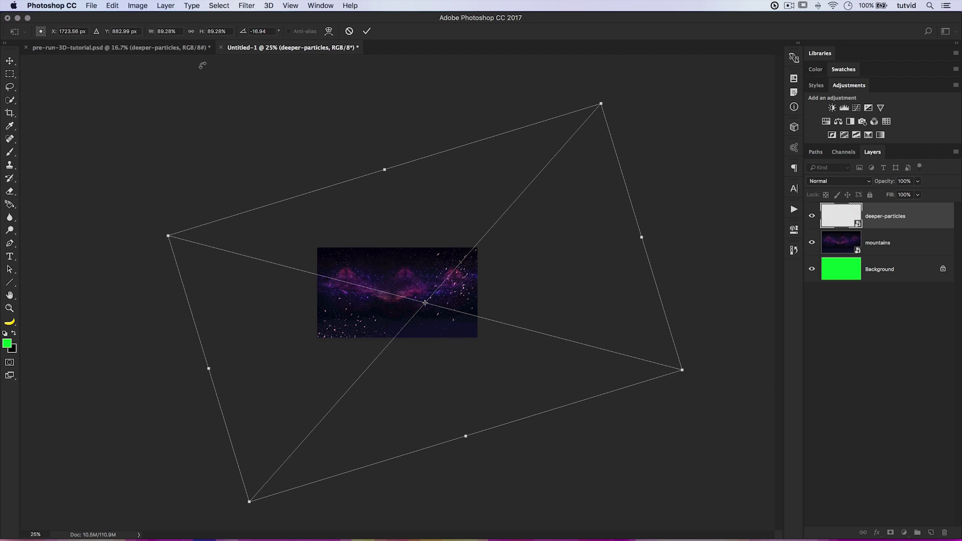
pyautogui.moveTo(603, 101); pyautogui.dragTo(454, 263)
pyautogui.press('super+plus')
pyautogui.press('super+plus')
pyautogui.press('super+plus')
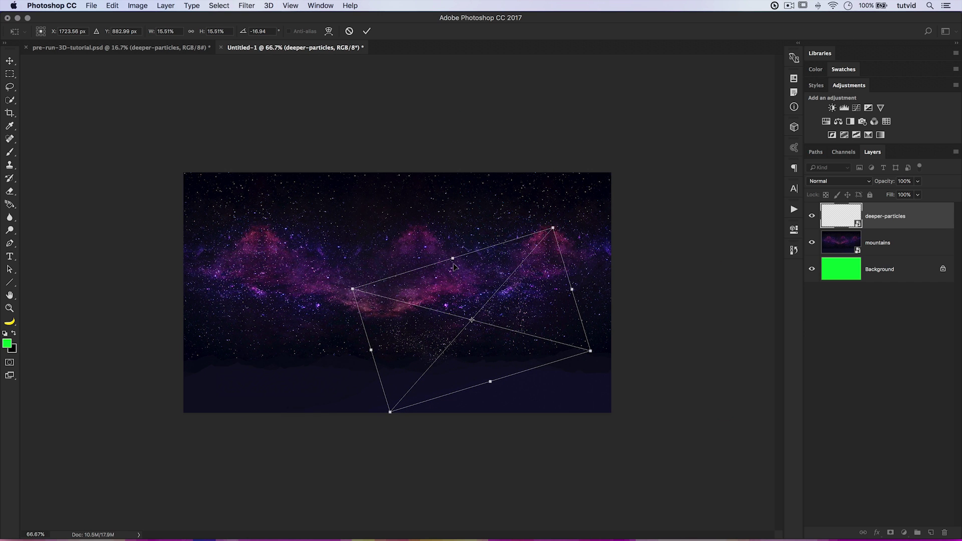
pyautogui.moveTo(531, 317); pyautogui.dragTo(471, 268)
pyautogui.moveTo(492, 179); pyautogui.dragTo(477, 195)
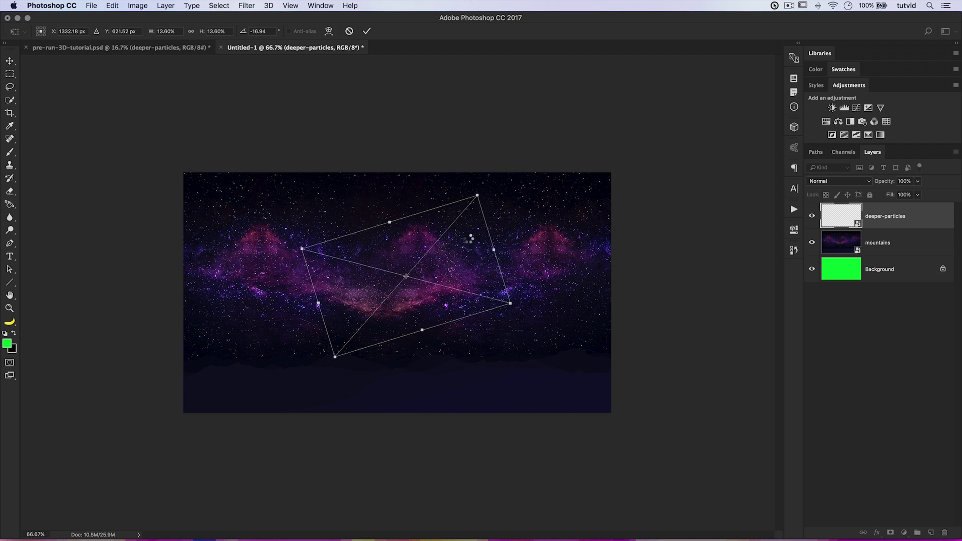
pyautogui.press('Return')
# Copy the model1 layer from pre-run-3D-tutorial.psd into the new document above deeper-particles
pyautogui.click(173, 48)
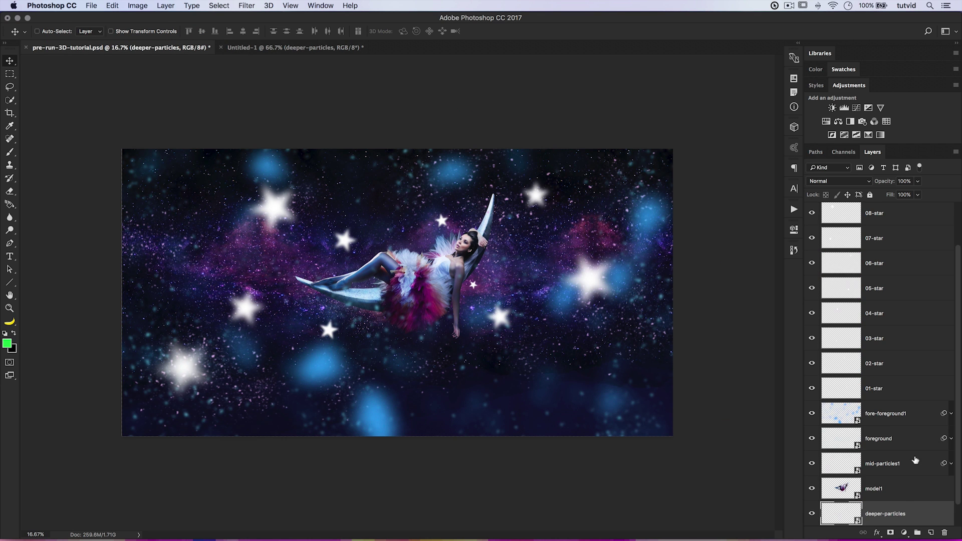
pyautogui.click(888, 492)
pyautogui.moveTo(393, 233); pyautogui.dragTo(428, 302)
# Transform the oversized model1 layer to 100% width and 100% height
pyautogui.press('super+t')
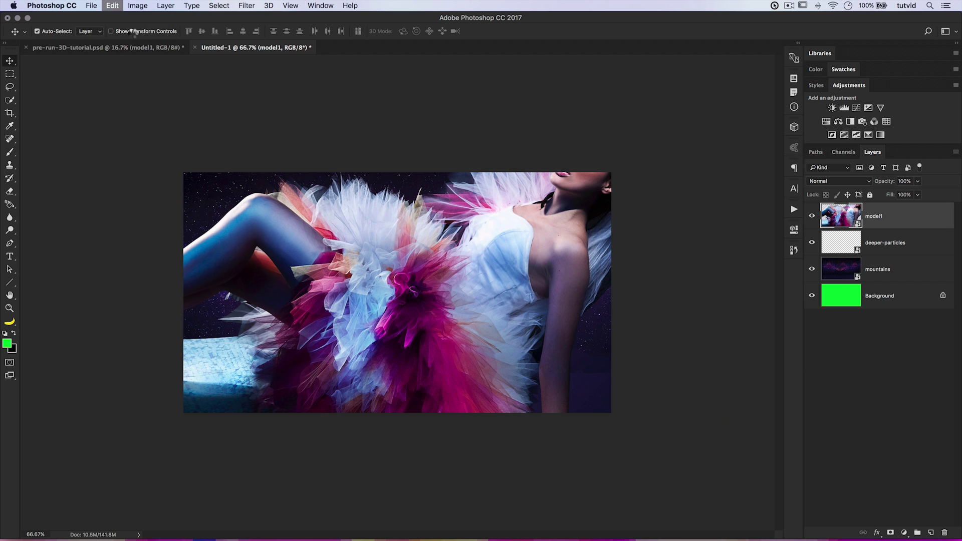
pyautogui.click(166, 31)
pyautogui.write('100')
pyautogui.press('Tab')
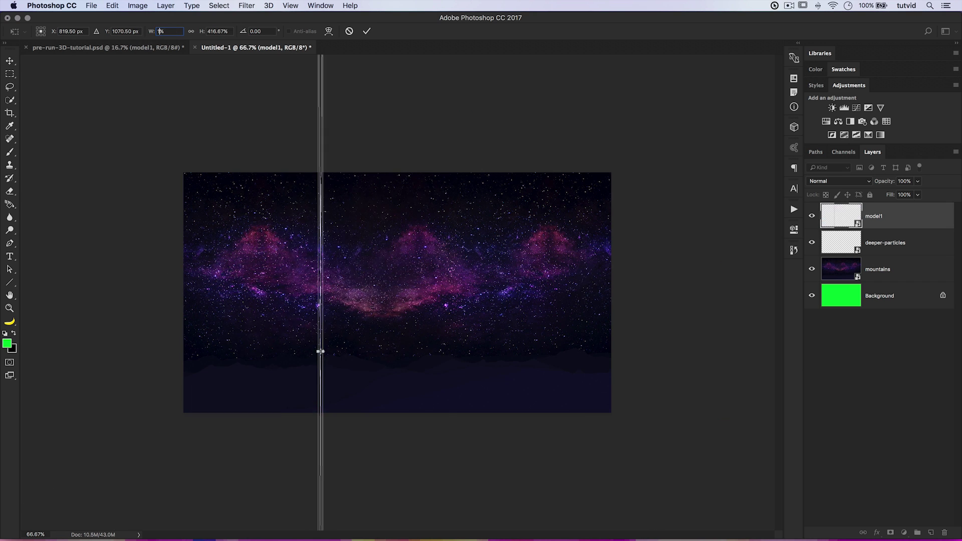
pyautogui.write('100')
# Scale the model1 layer down proportionally and position the reclining model near the center of the canvas
pyautogui.moveTo(588, 207); pyautogui.dragTo(526, 243)
pyautogui.moveTo(363, 329); pyautogui.dragTo(451, 266)
pyautogui.moveTo(618, 178); pyautogui.dragTo(620, 172)
pyautogui.moveTo(476, 279)
pyautogui.mouseDown()
pyautogui.moveTo(459, 280)
pyautogui.moveTo(466, 286)
pyautogui.mouseUp()
pyautogui.press('Return')
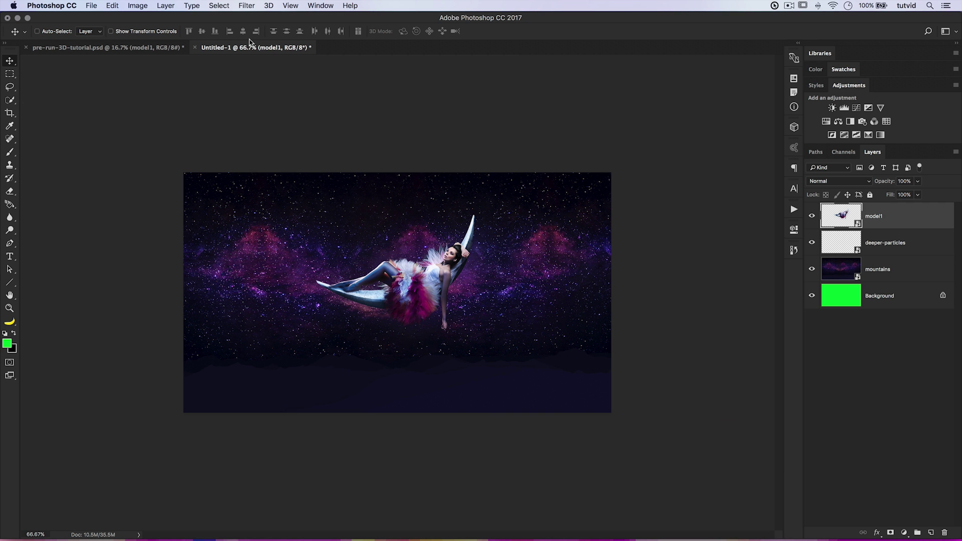
# Copy the mid-particles1, foreground and fore-foreground1 layers together from pre-run-3D-tutorial.psd into the new document
pyautogui.click(120, 48)
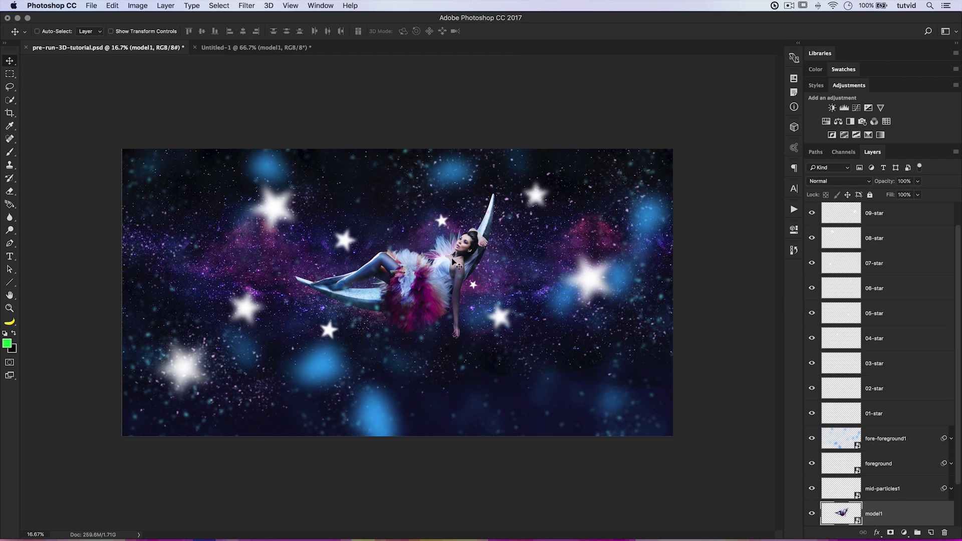
pyautogui.click(886, 491)
pyautogui.keyDown('shift'); pyautogui.click(880, 473); pyautogui.keyUp('shift')
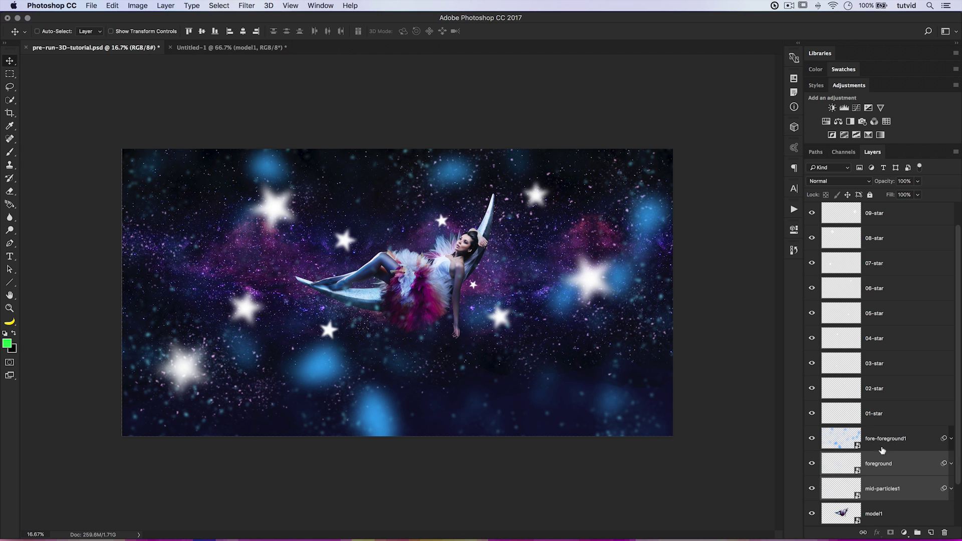
pyautogui.keyDown('shift'); pyautogui.click(885, 439); pyautogui.keyUp('shift')
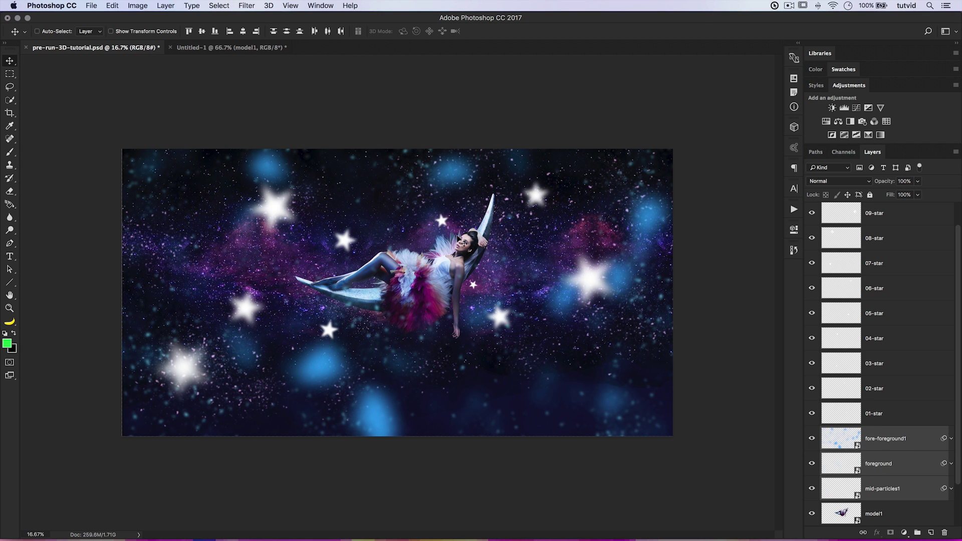
pyautogui.moveTo(380, 212); pyautogui.dragTo(240, 49)
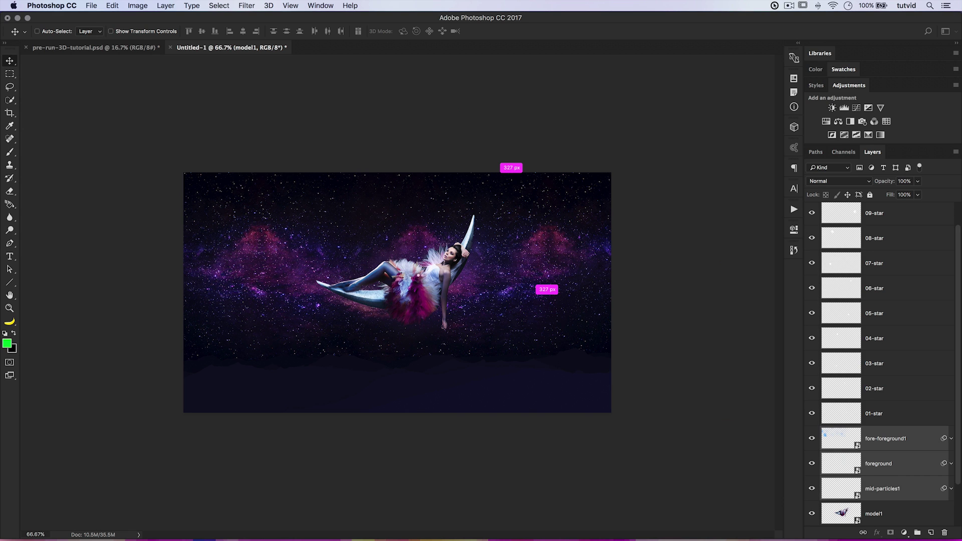
pyautogui.moveTo(417, 276); pyautogui.dragTo(417, 277)
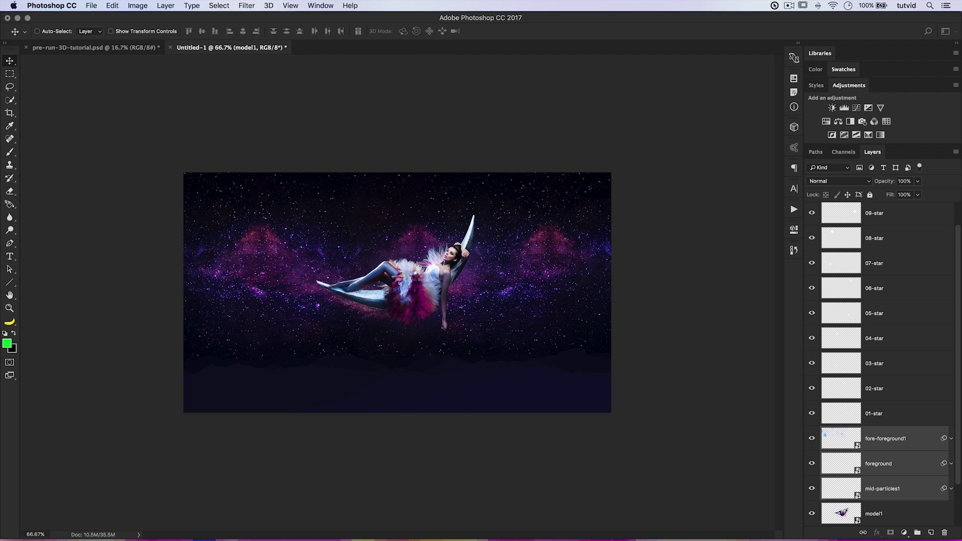
# Scale the three copied particle layers together to about 24% around their center so they extend slightly beyond the canvas
pyautogui.press('super+z')
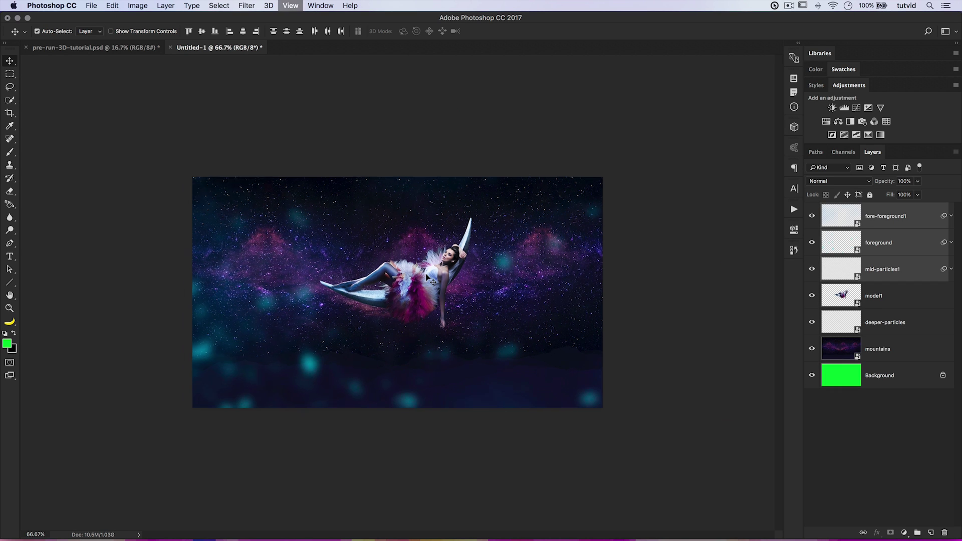
pyautogui.press('super+minus')
pyautogui.press('super+minus')
pyautogui.press('super+minus')
pyautogui.press('super+t')
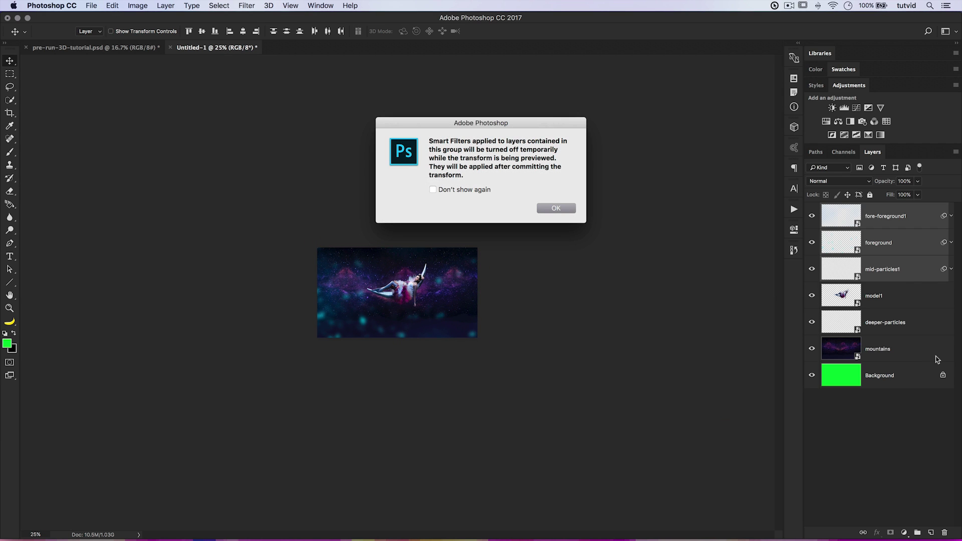
pyautogui.click(556, 208)
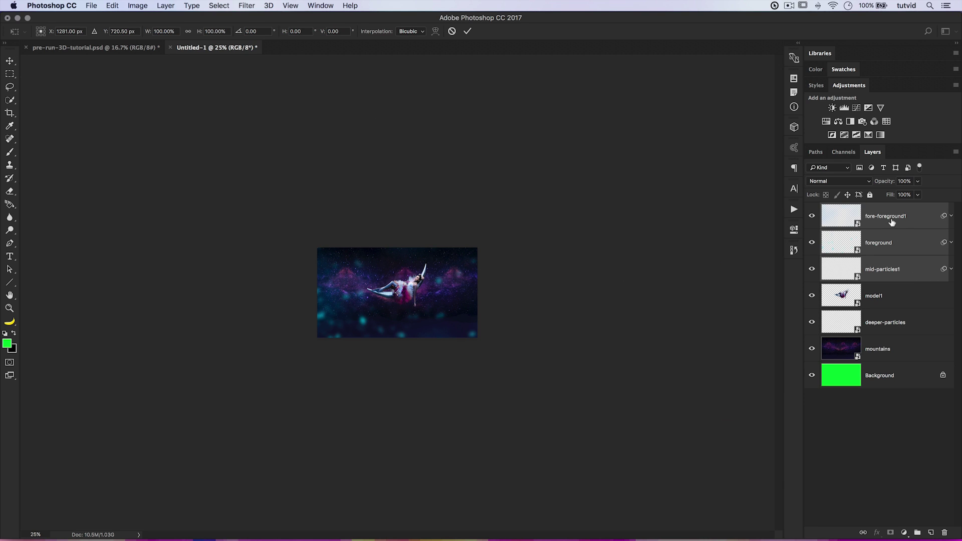
pyautogui.press('super+minus')
pyautogui.press('super+minus')
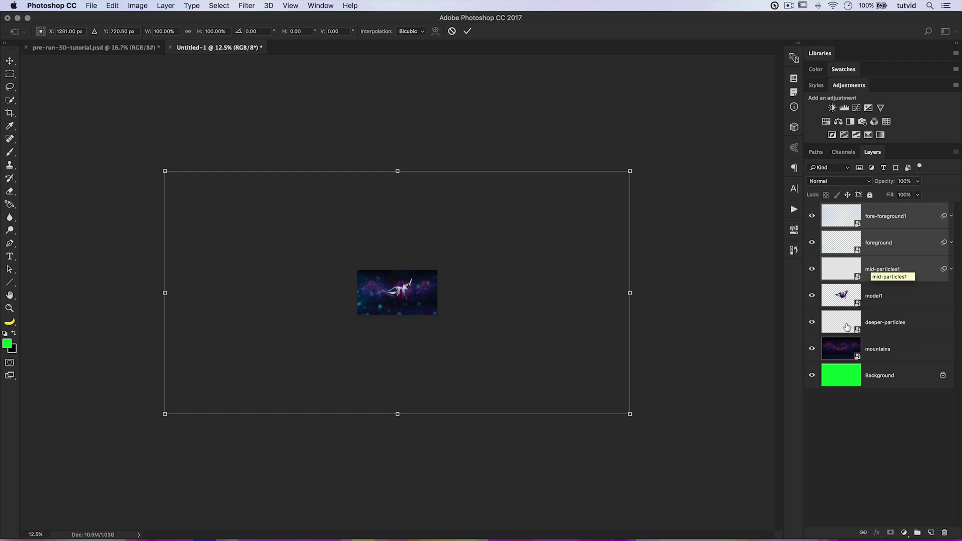
pyautogui.moveTo(633, 170); pyautogui.dragTo(458, 266)
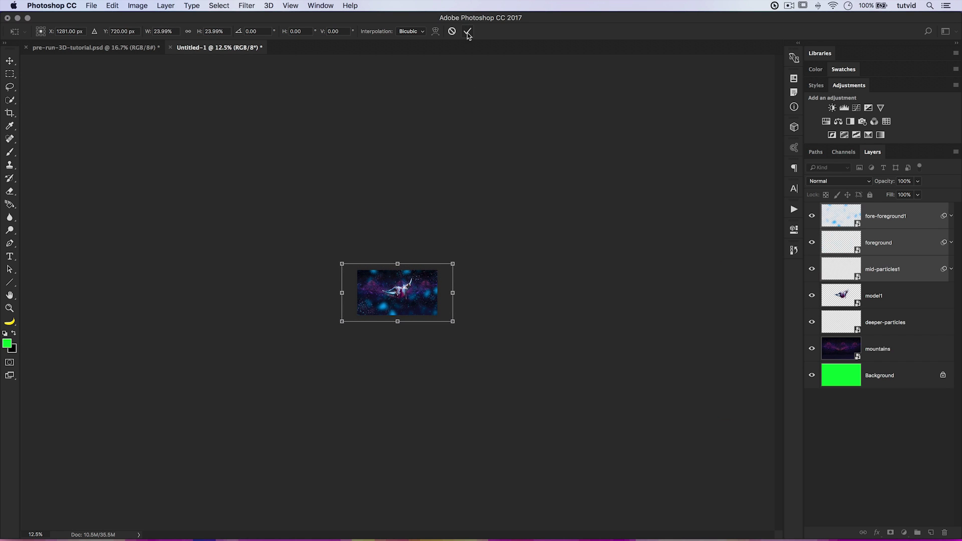
pyautogui.press('super+equal')
pyautogui.press('super+equal')
pyautogui.press('super+equal')
pyautogui.press('super+equal')
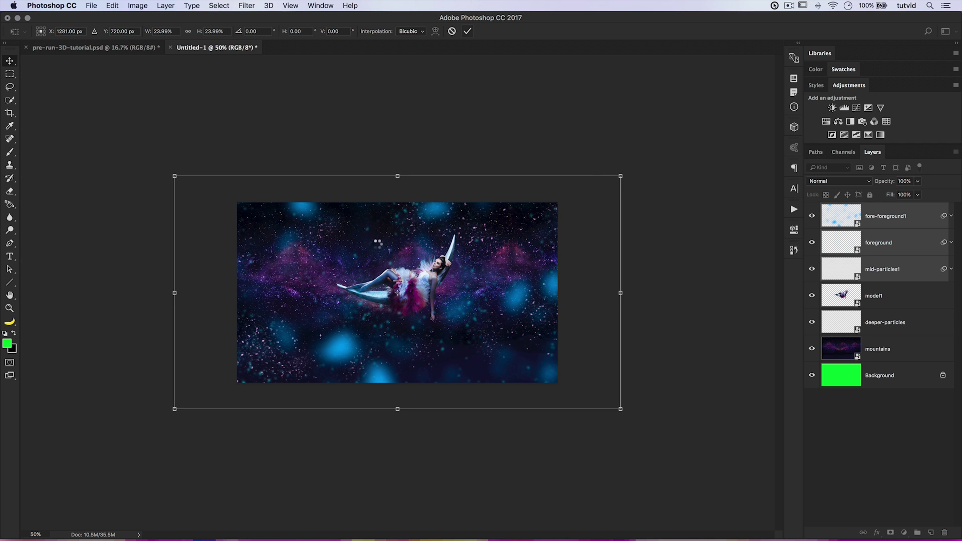
pyautogui.press('Return')
pyautogui.moveTo(638, 344); pyautogui.dragTo(402, 271)
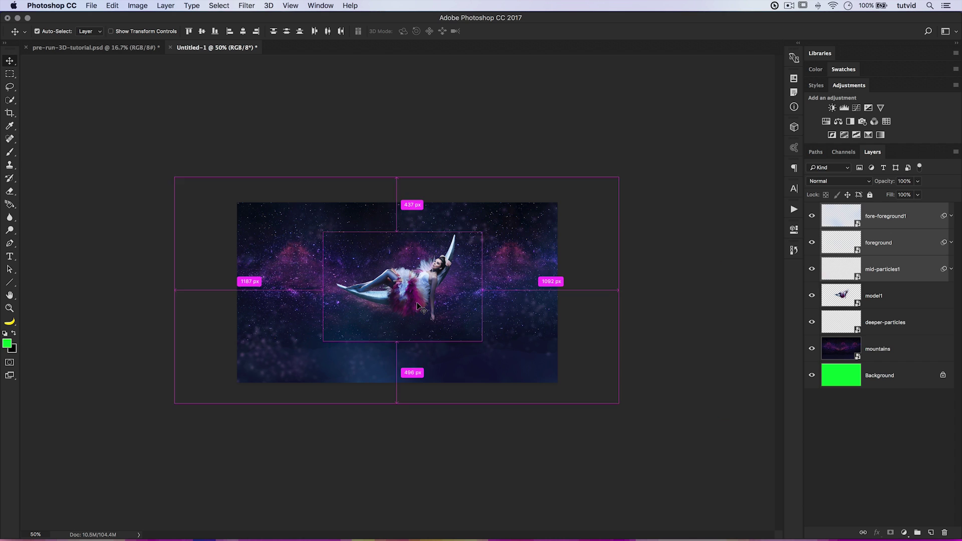
# Reduce the Gaussian Blur smart filter on the fore-foreground1 layer to a 40-pixel radius
pyautogui.press('super+plus')
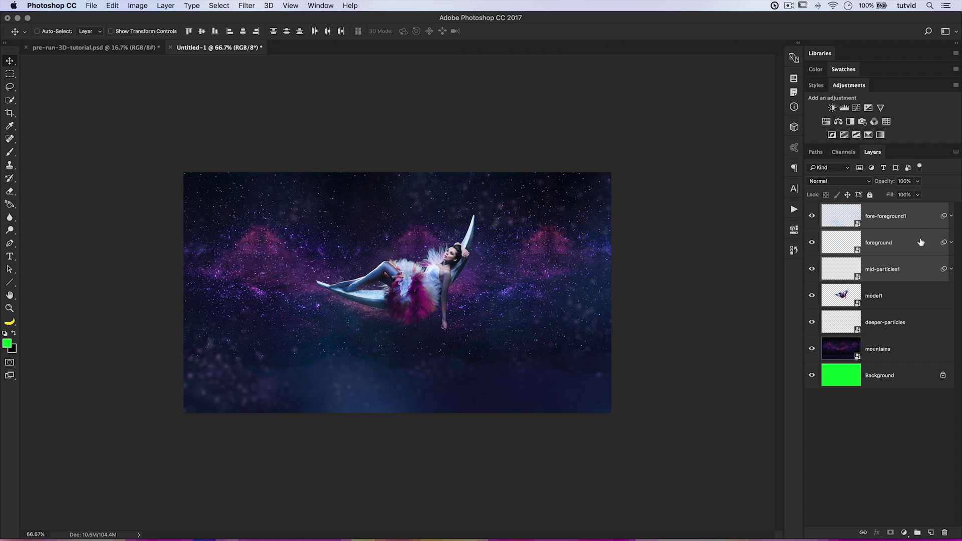
pyautogui.keyDown('alt'); pyautogui.click(948, 217); pyautogui.keyUp('alt')
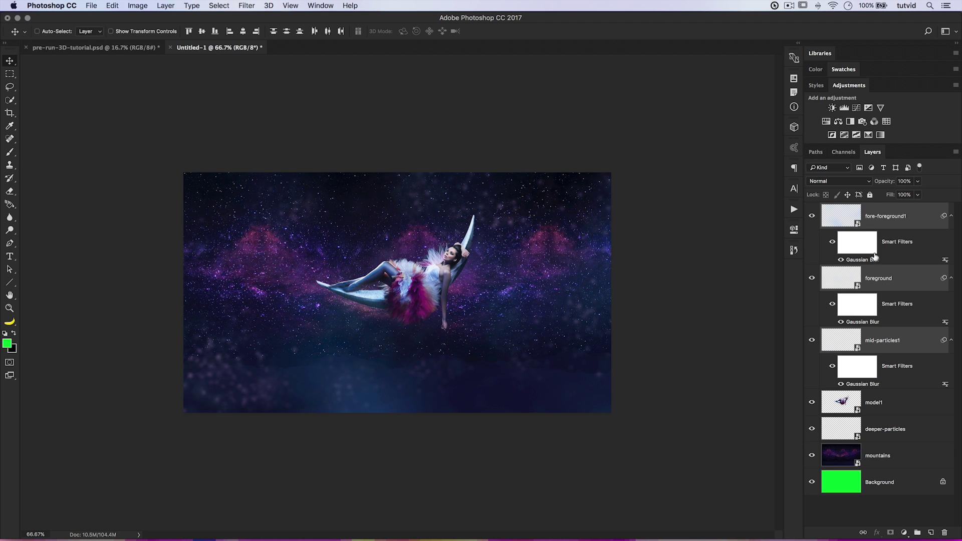
pyautogui.click(896, 228)
pyautogui.doubleClick(854, 262)
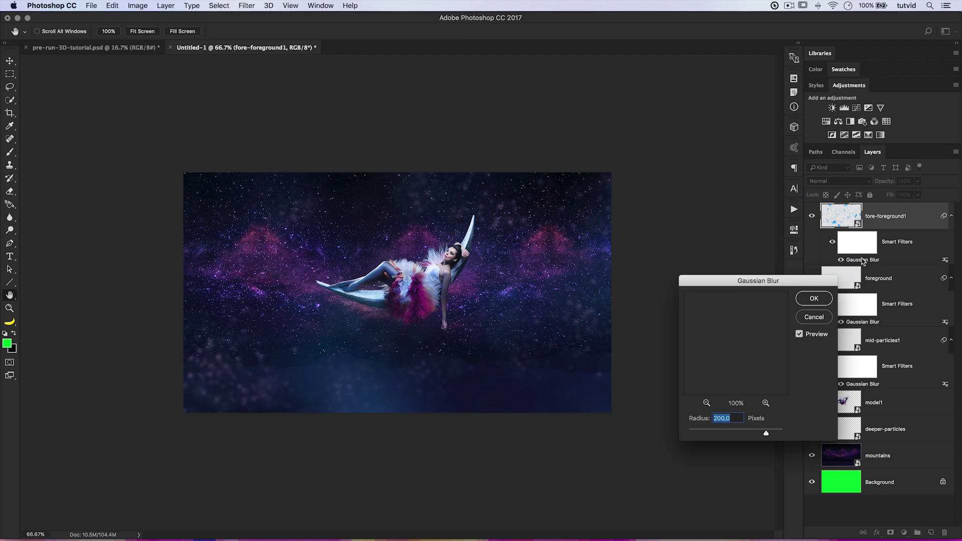
pyautogui.moveTo(794, 284); pyautogui.dragTo(707, 197)
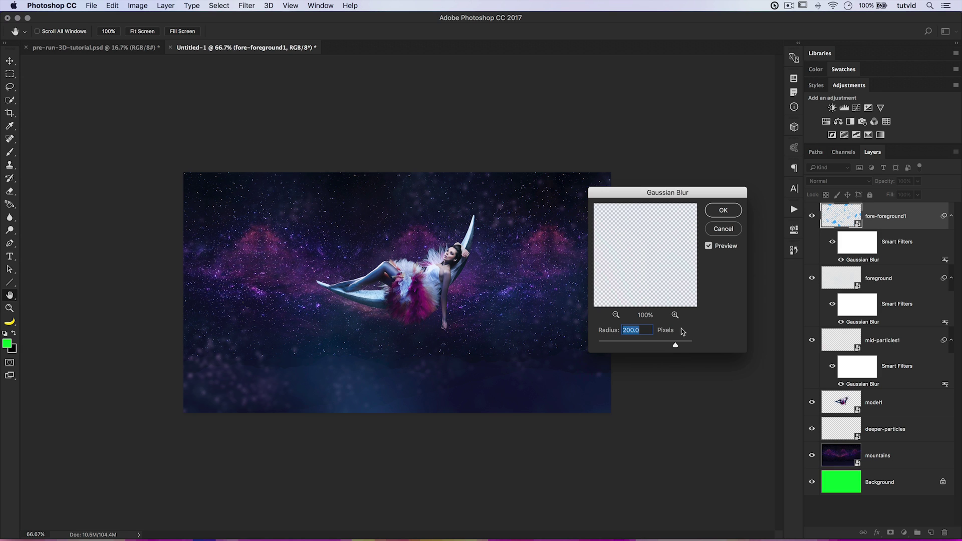
pyautogui.write('40')
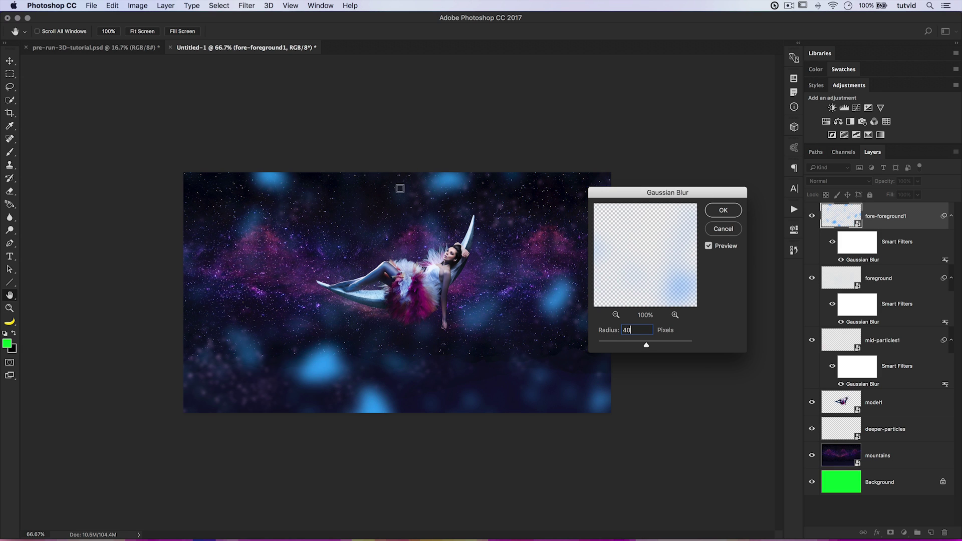
pyautogui.click(729, 211)
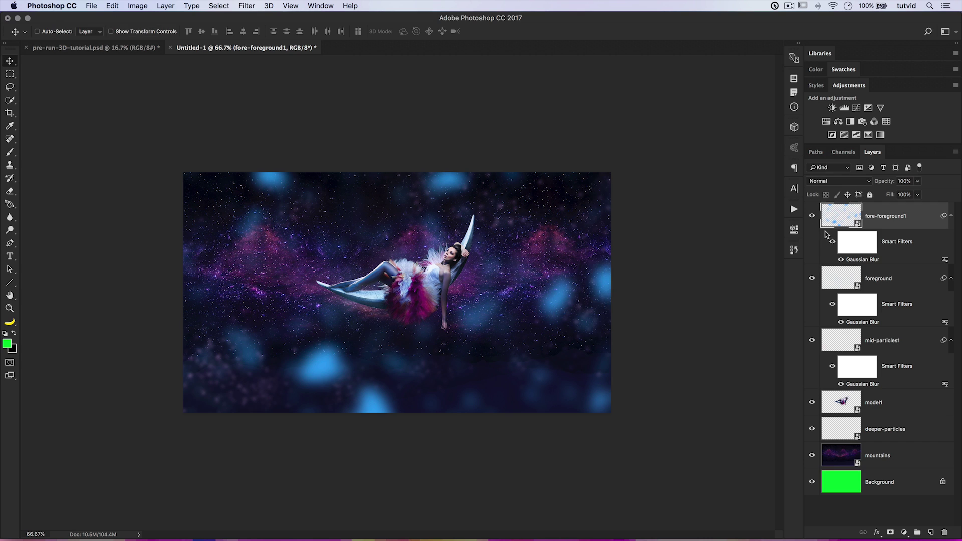
# Reduce the foreground layer's Gaussian Blur radius and set the mid-particles1 layer's Gaussian Blur radius to 2.5 pixels
pyautogui.doubleClick(870, 322)
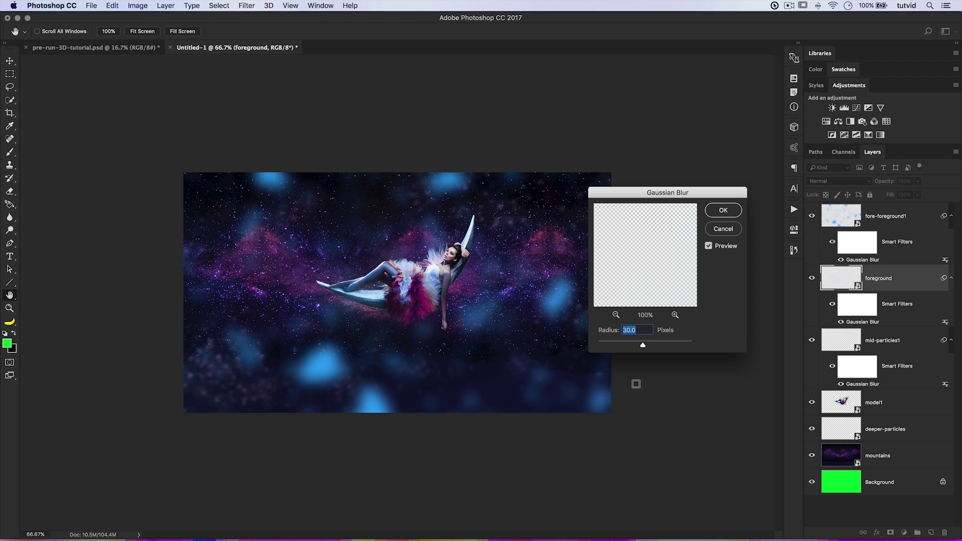
pyautogui.click(723, 211)
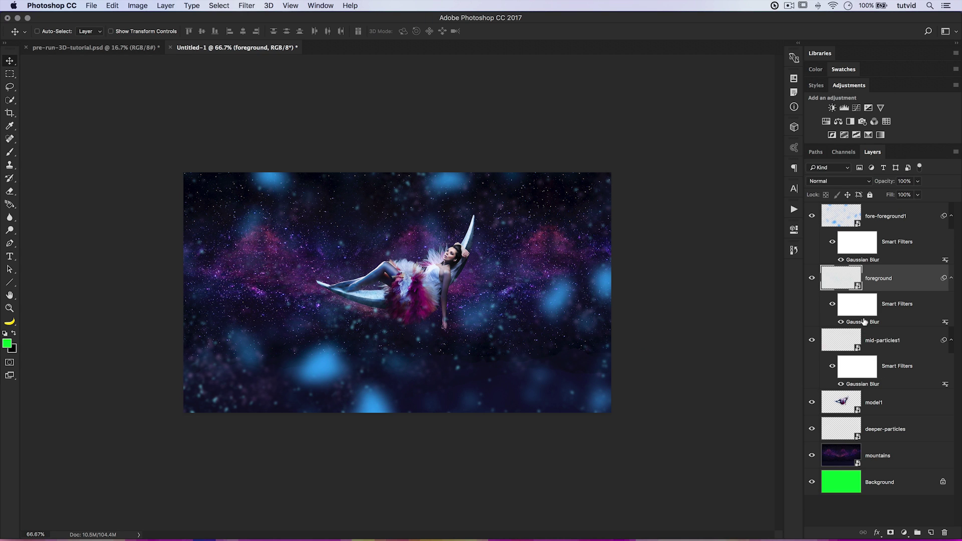
pyautogui.doubleClick(864, 384)
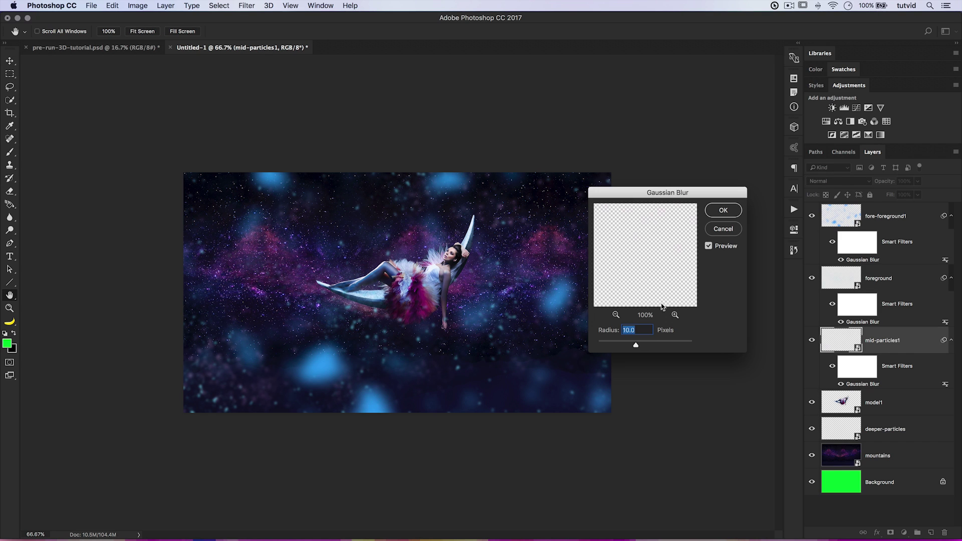
pyautogui.write('2.5')
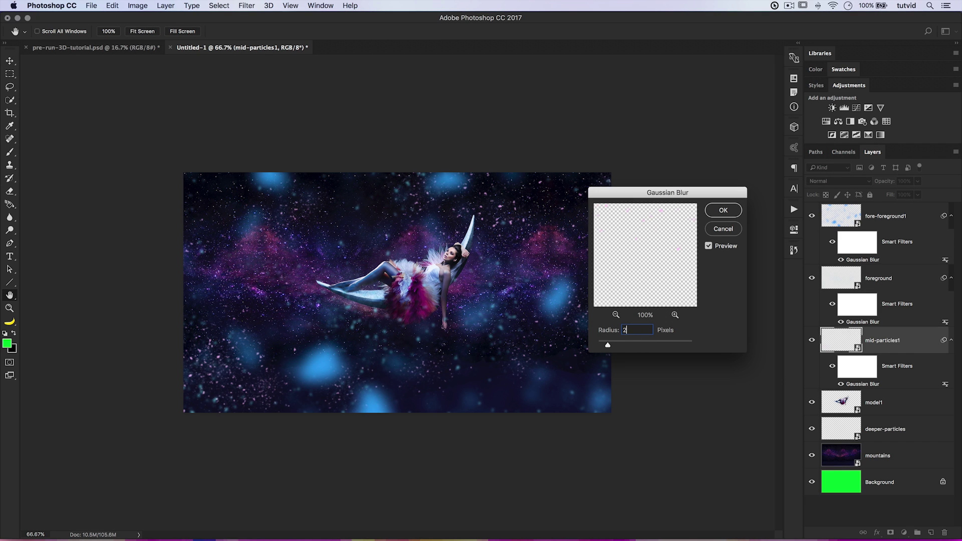
pyautogui.click(723, 210)
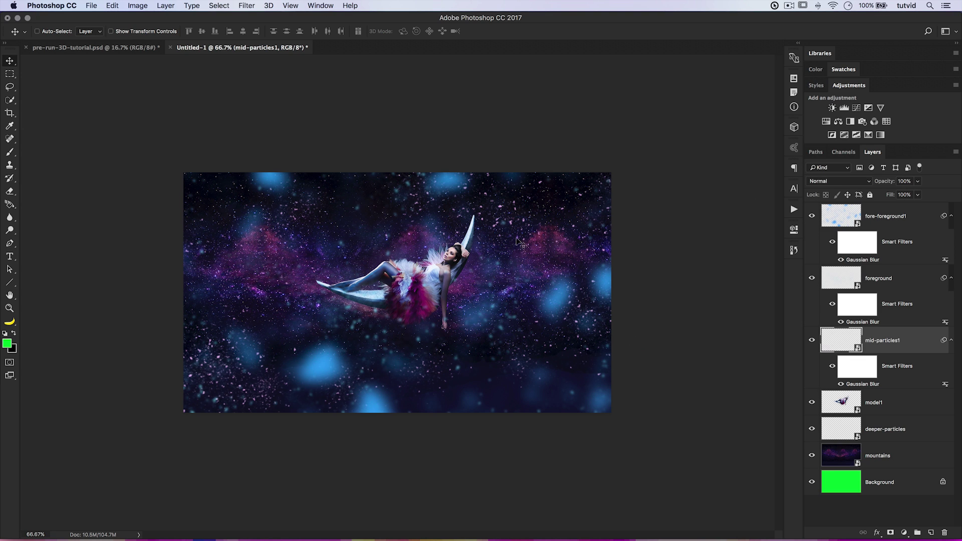
# Collapse the smart filter lists of the three particle layers and select the fore-foreground1 layer
pyautogui.click(951, 340)
pyautogui.click(951, 278)
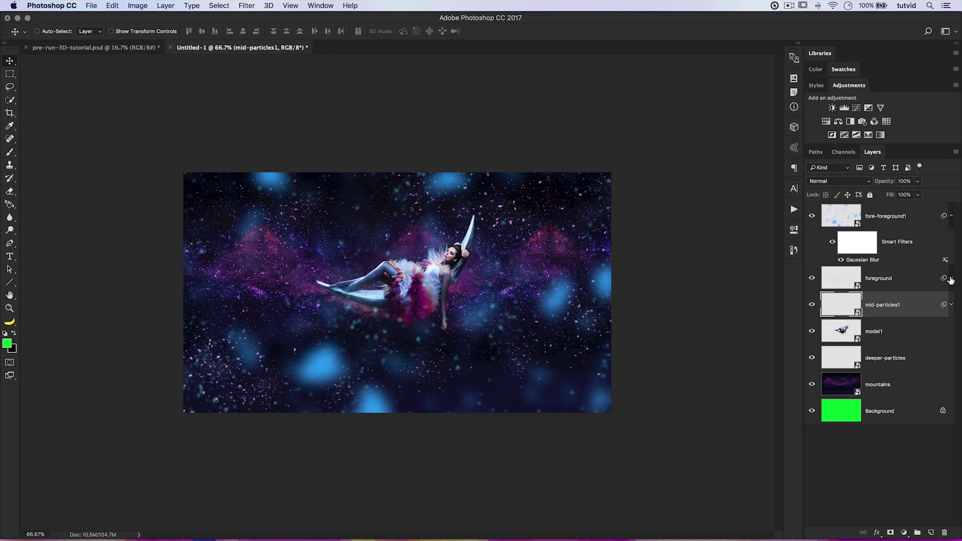
pyautogui.click(951, 216)
pyautogui.click(856, 225)
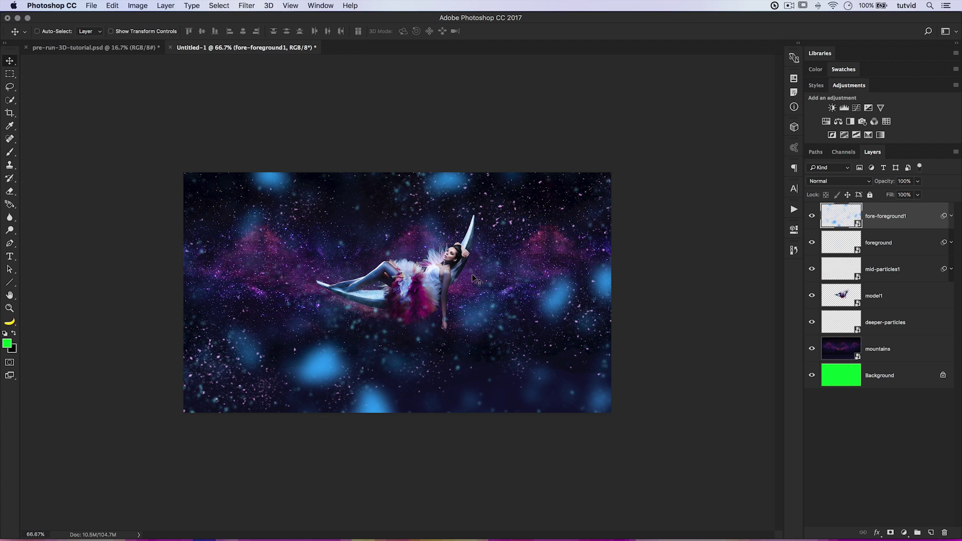
# Copy the ten star layers, 01-star through 10-star, from pre-run-3D-tutorial.psd into the new document
pyautogui.click(125, 47)
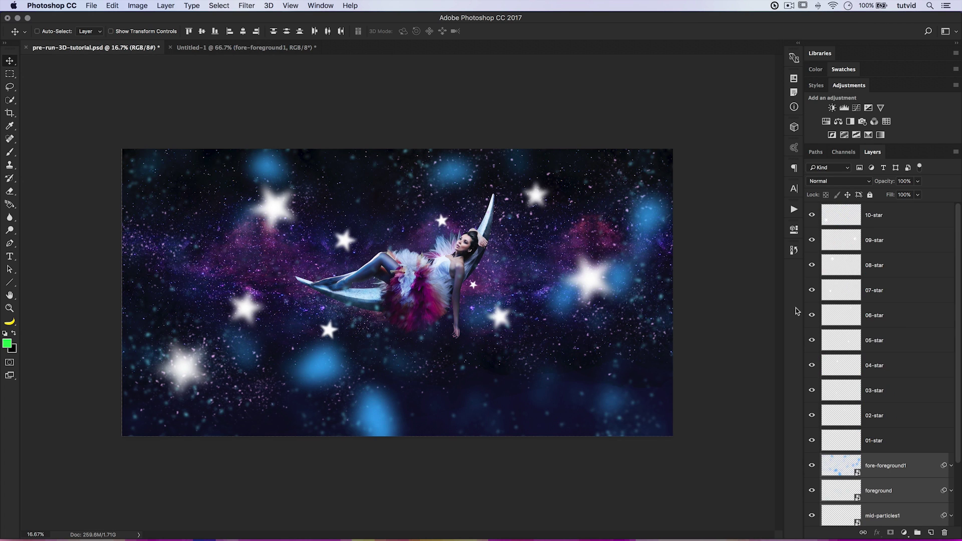
pyautogui.click(900, 444)
pyautogui.keyDown('shift'); pyautogui.click(878, 216); pyautogui.keyUp('shift')
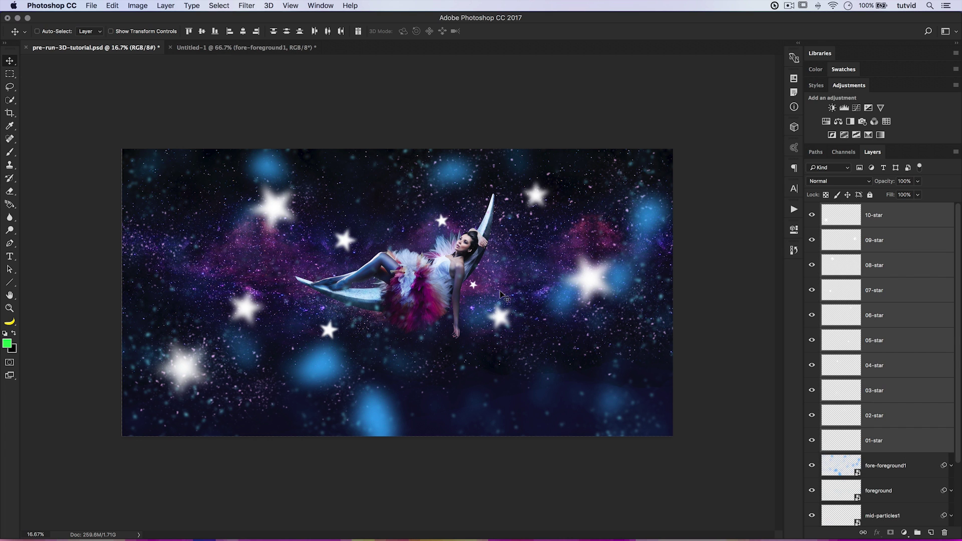
pyautogui.moveTo(253, 301); pyautogui.dragTo(480, 290)
# Scale the ten star layers together to about 18% around their center so they fit within the canvas
pyautogui.press('super+minus')
pyautogui.press('super+minus')
pyautogui.press('super+minus')
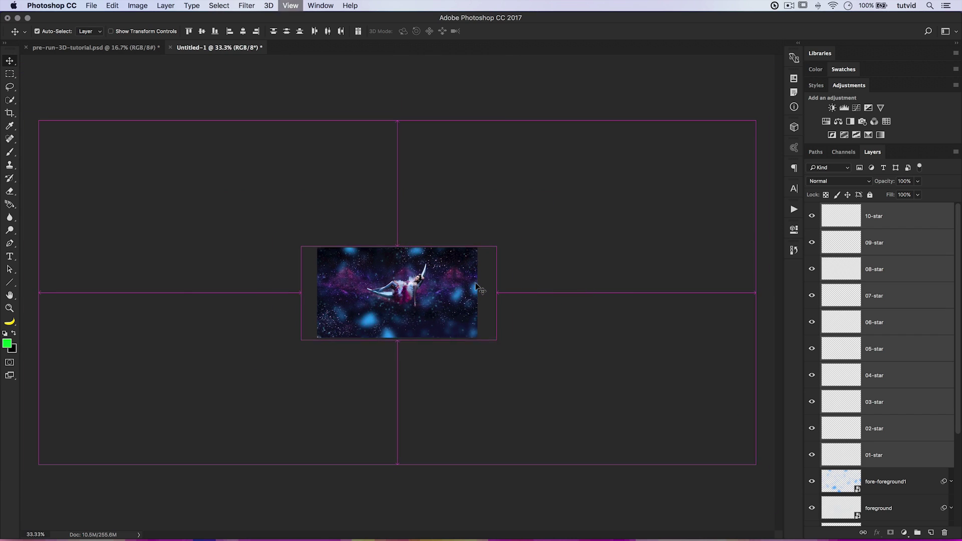
pyautogui.press('super')
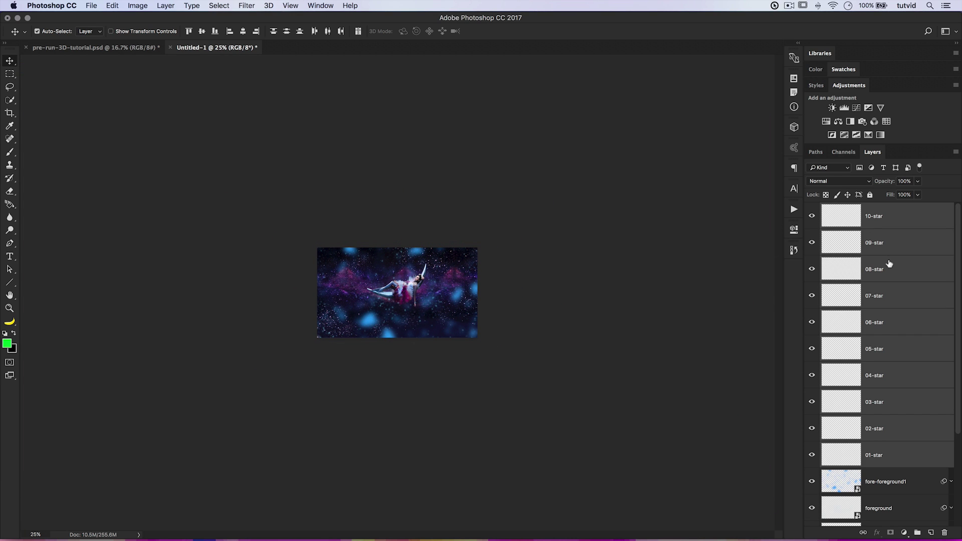
pyautogui.press('super+t')
pyautogui.moveTo(759, 120); pyautogui.dragTo(465, 265)
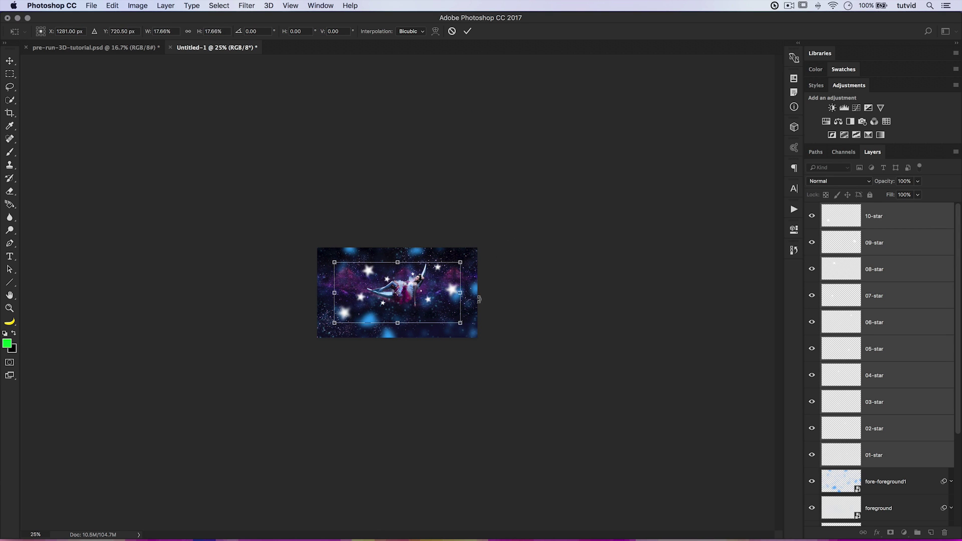
pyautogui.press('Return')
pyautogui.press('super+plus')
pyautogui.press('super+plus')
pyautogui.press('super+plus')
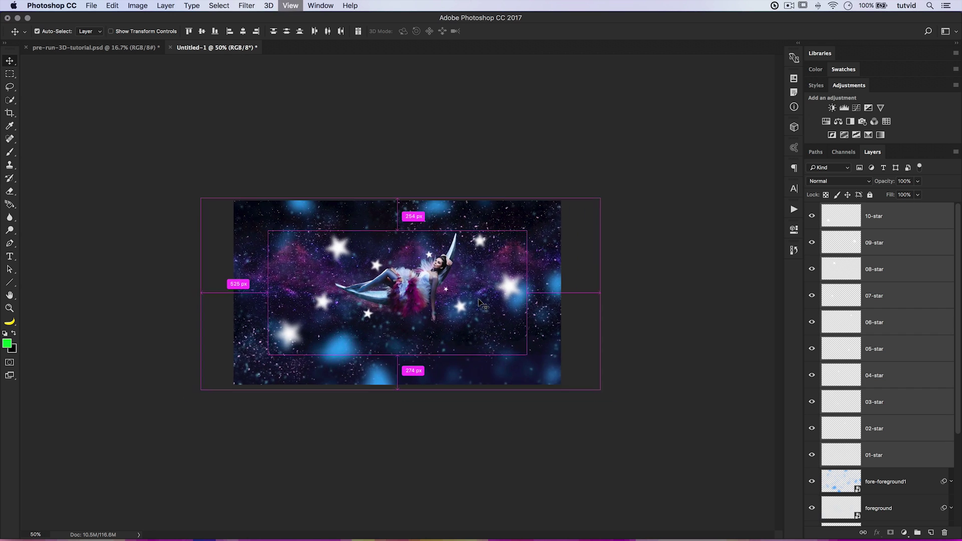
pyautogui.press('super+plus')
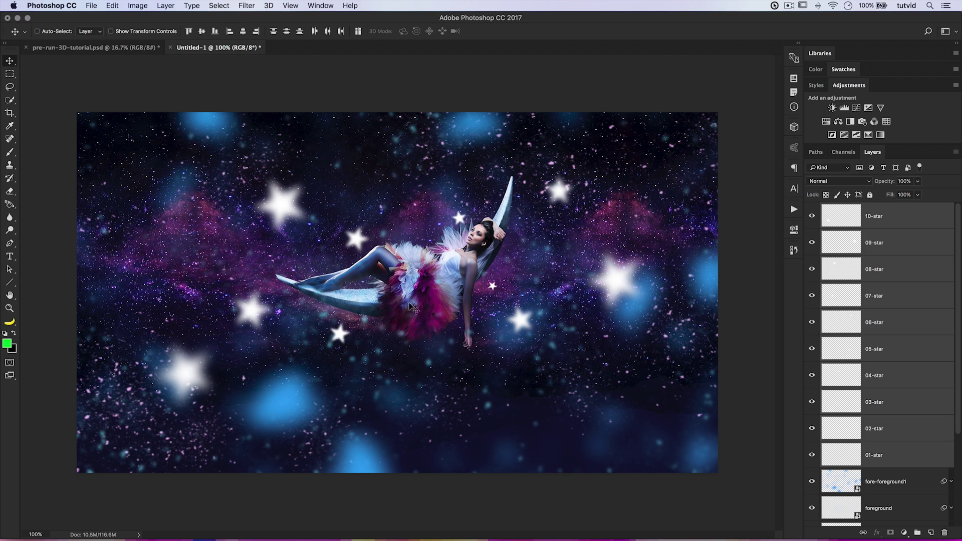
# Select only the 10-star layer, and close pre-run-3D-tutorial.psd without saving its changes
pyautogui.click(892, 221)
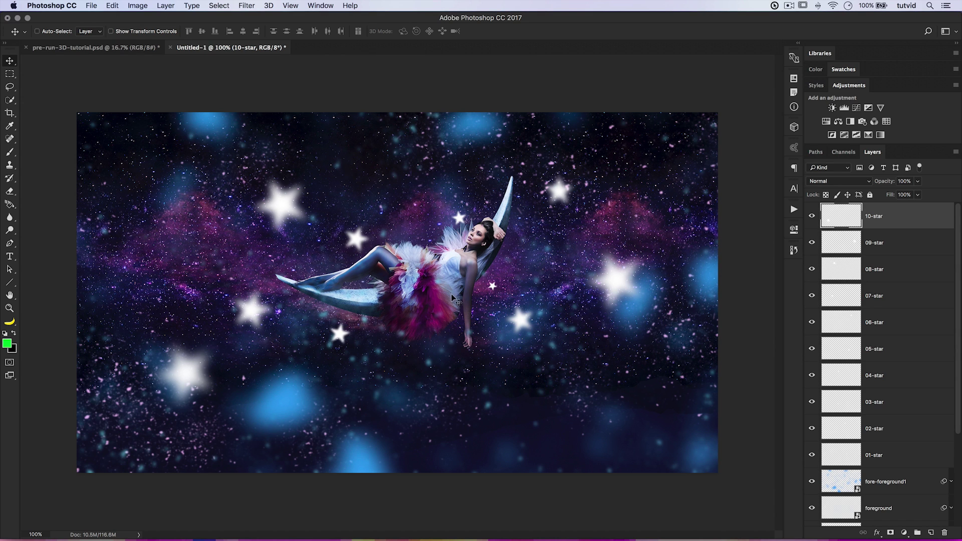
pyautogui.scroll(-5, 917, 316)
pyautogui.scroll(5, 902, 313)
pyautogui.click(98, 48)
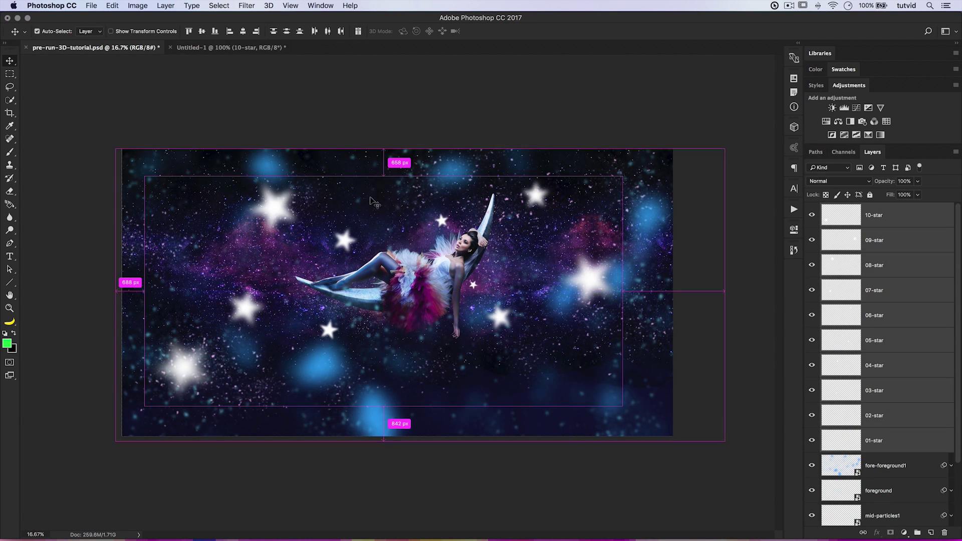
pyautogui.press('super+w')
pyautogui.click(454, 185)
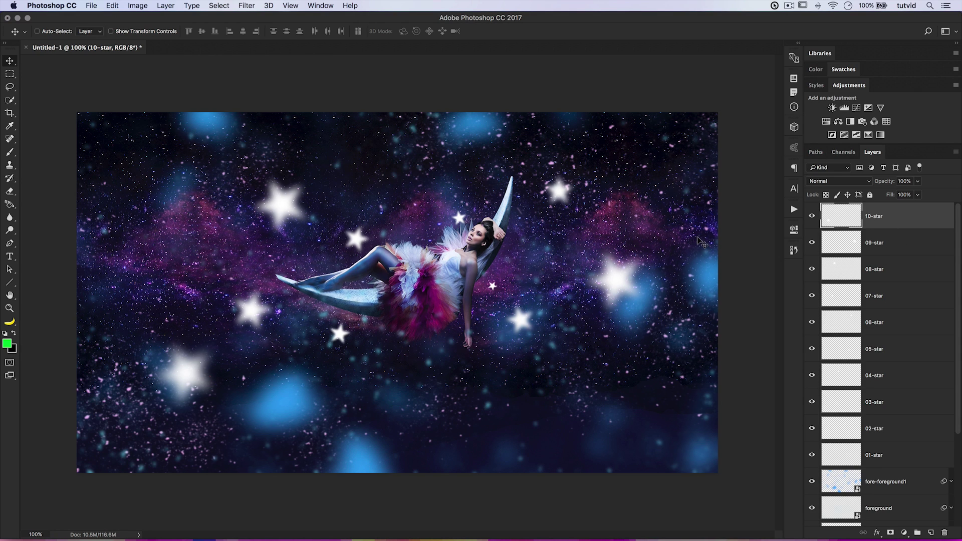
# Convert the mountains layer into a 3D postcard and accept the switch to the 3D workspace
pyautogui.scroll(-5, 891, 271)
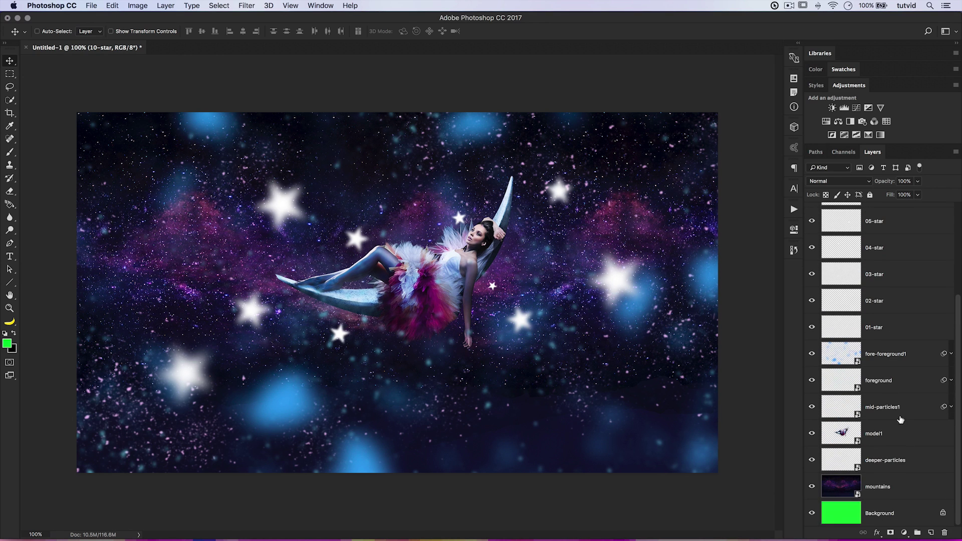
pyautogui.scroll(5, 892, 451)
pyautogui.scroll(-5, 892, 291)
pyautogui.scroll(5, 888, 472)
pyautogui.scroll(-5, 891, 458)
pyautogui.rightClick(884, 479)
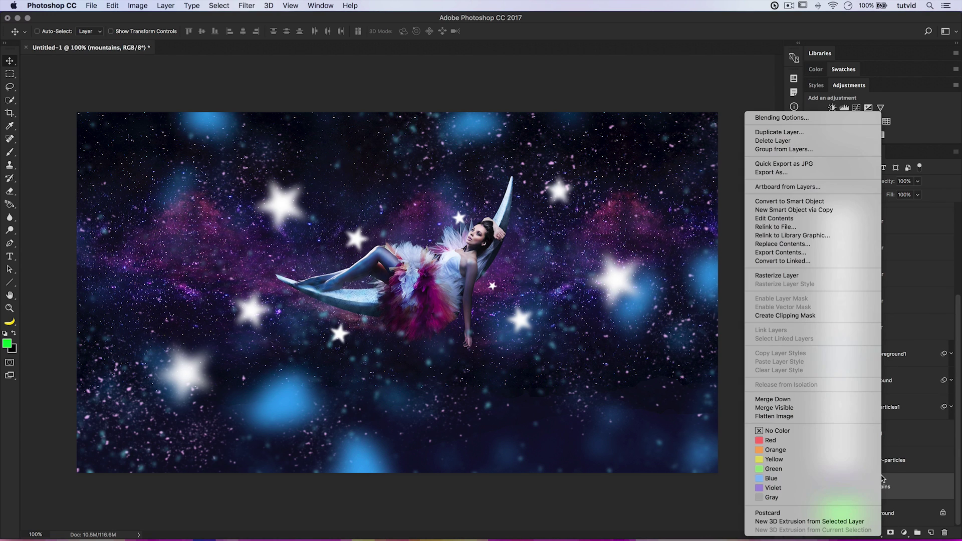
pyautogui.click(768, 513)
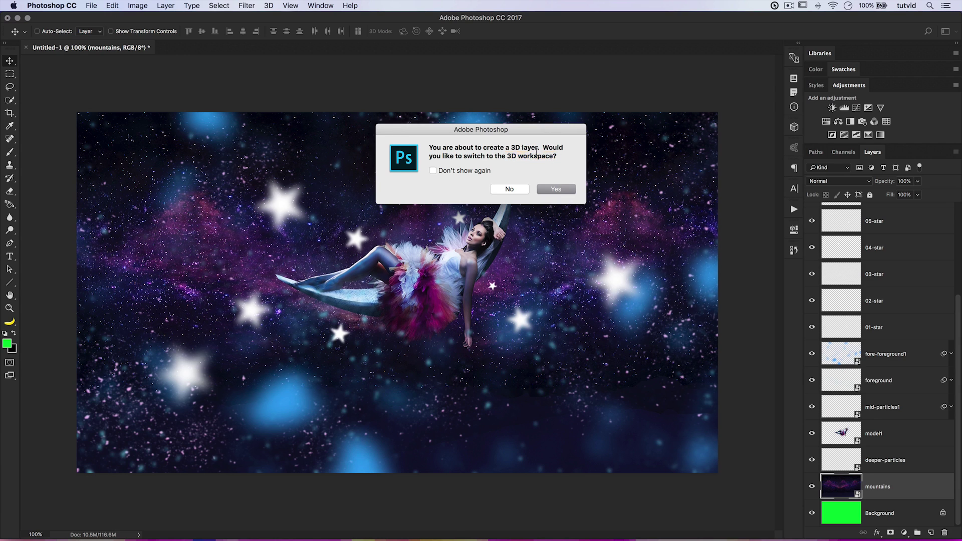
pyautogui.click(559, 193)
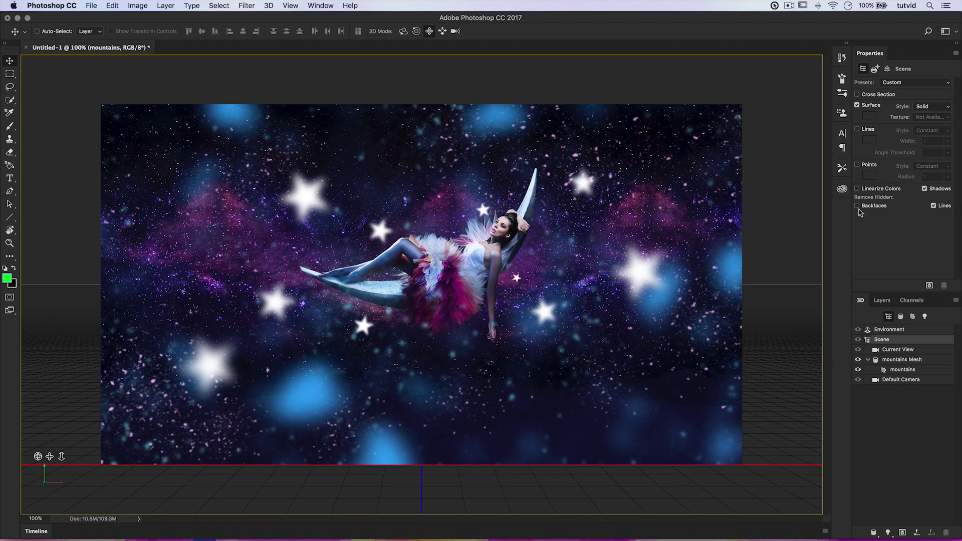
# Show the layer list, enlarge its area, and collapse the texture entries under the mountains layer
pyautogui.click(884, 302)
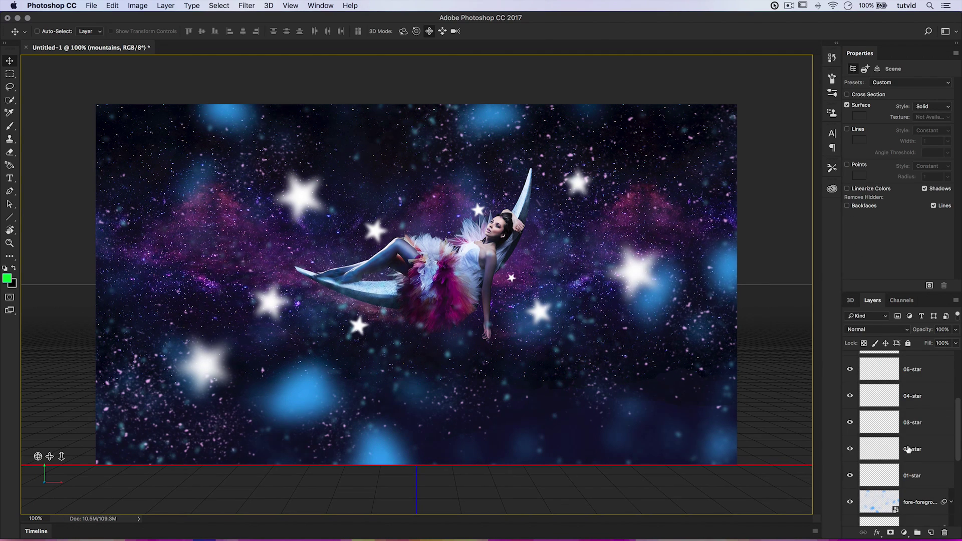
pyautogui.moveTo(897, 293); pyautogui.dragTo(875, 177)
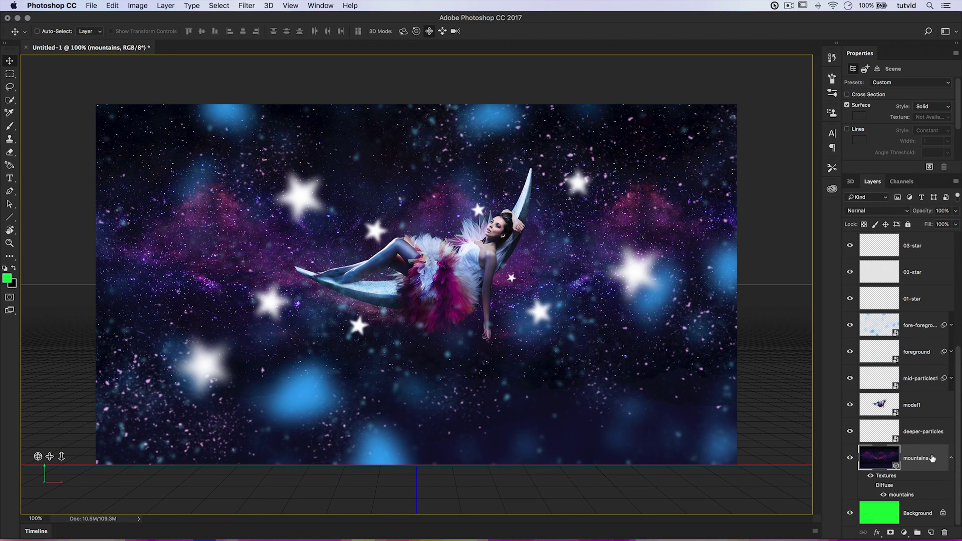
pyautogui.click(953, 458)
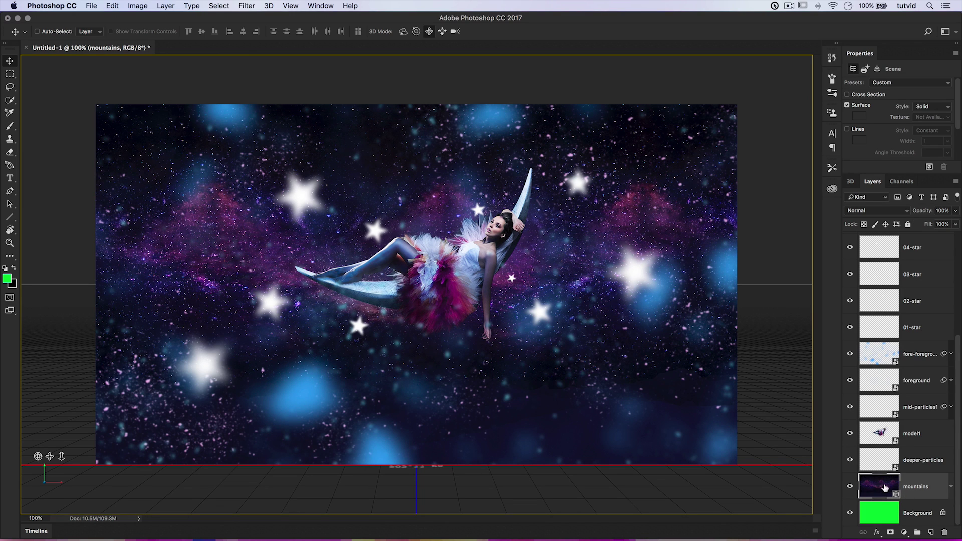
# Convert the deeper-particles, model1 and mid-particles1 layers into individual 3D postcards, collapsing their texture entries
pyautogui.rightClick(916, 460)
pyautogui.click(847, 521)
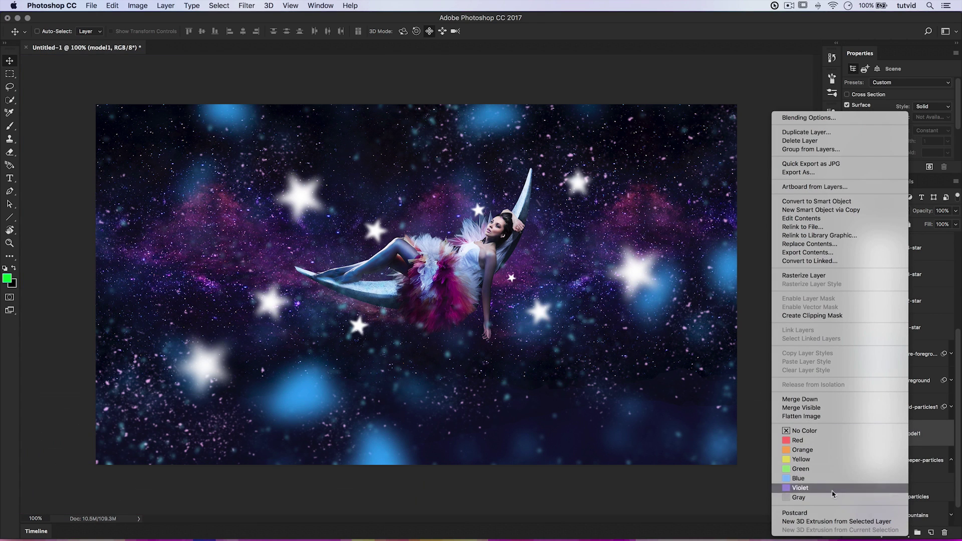
pyautogui.click(829, 512)
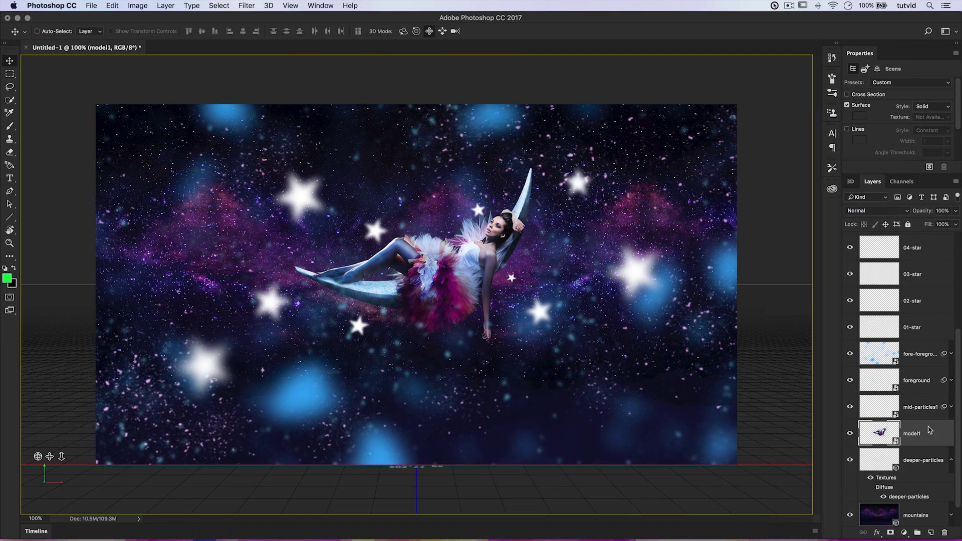
pyautogui.click(952, 433)
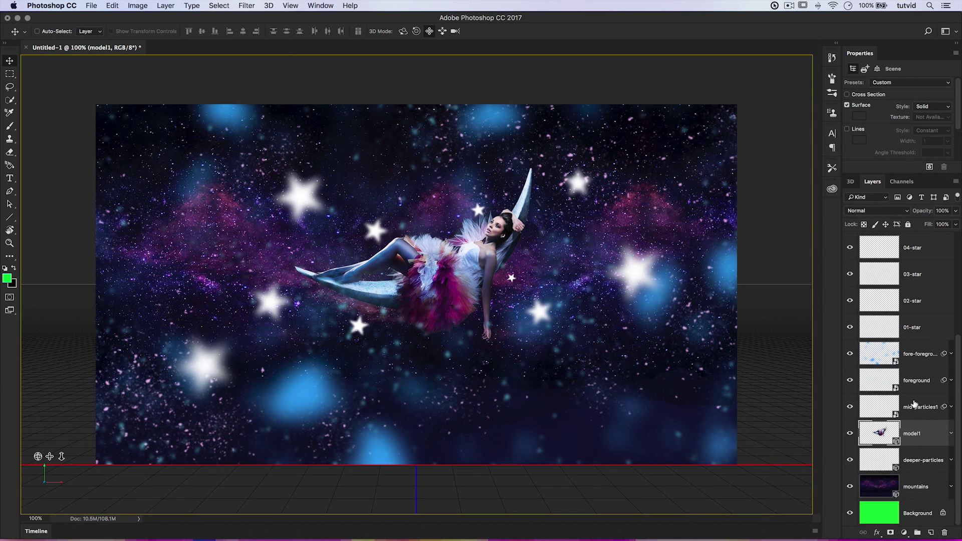
pyautogui.rightClick(916, 407)
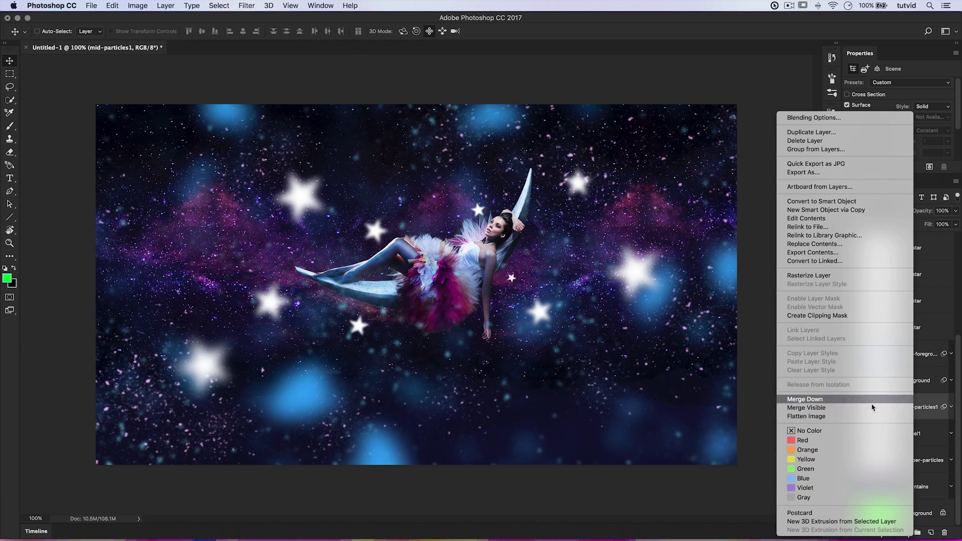
pyautogui.click(816, 513)
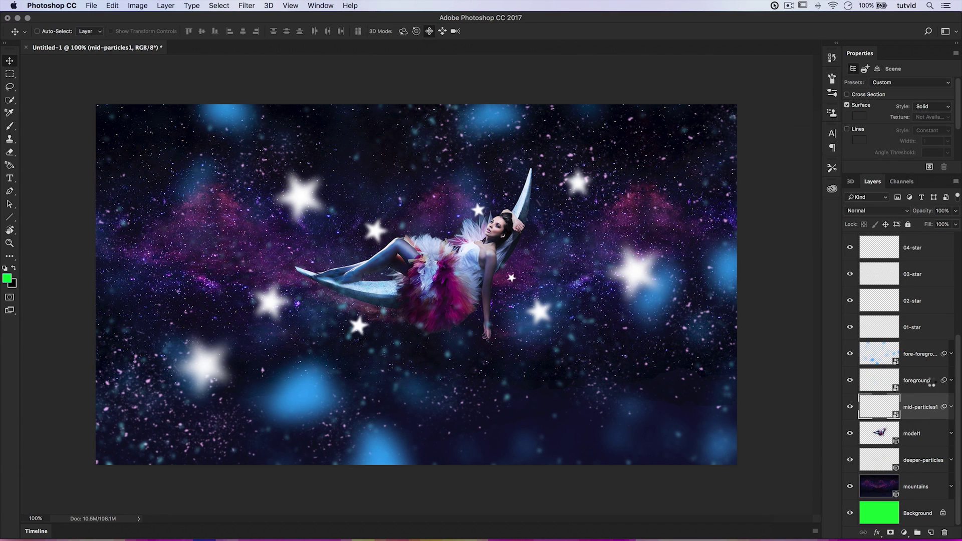
# Convert the foreground layer into a 3D postcard, and collapse the texture entries under the foreground and mid-particles1 layers
pyautogui.rightClick(932, 384)
pyautogui.click(827, 510)
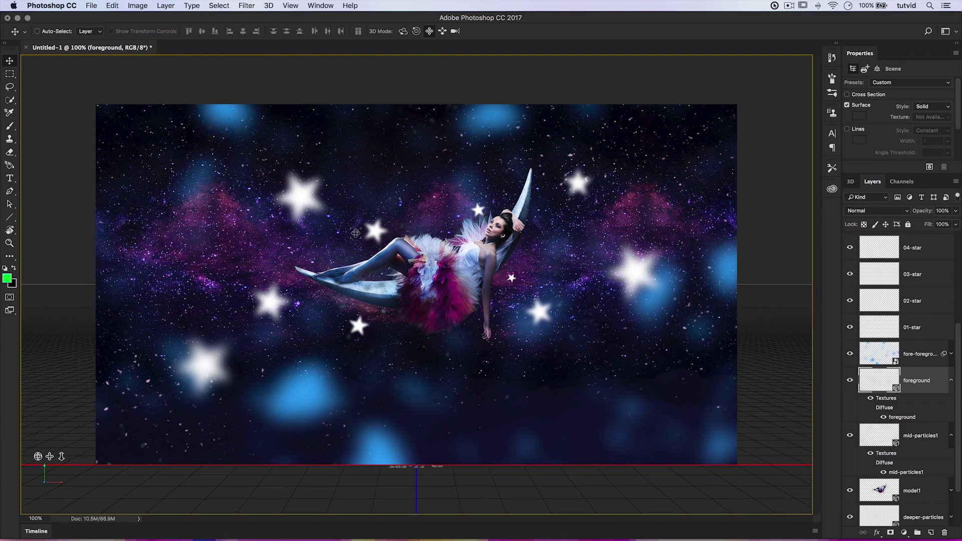
pyautogui.click(952, 382)
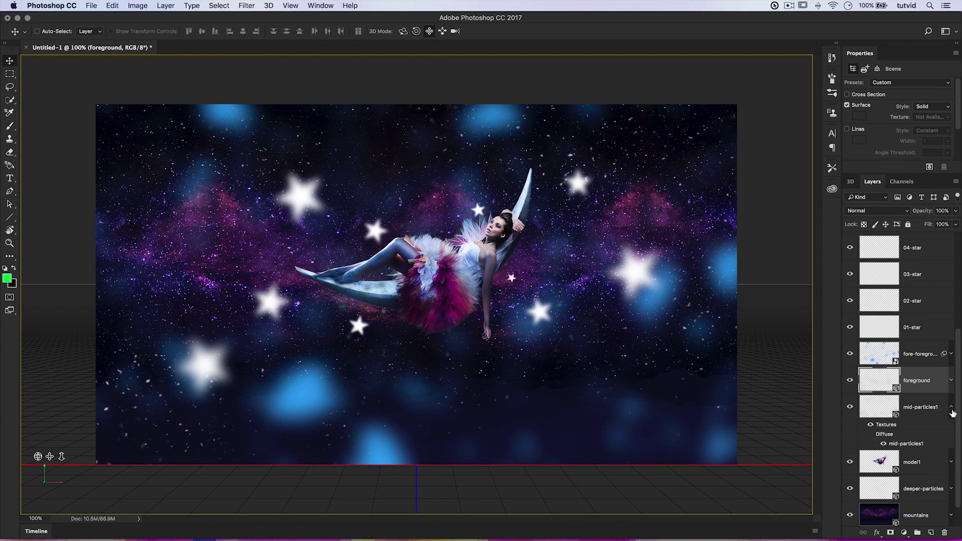
pyautogui.click(951, 408)
# Toggle the visibility of the foreground and mid-particles1 layers off and on to examine what each contributes to the composite
pyautogui.click(850, 381)
pyautogui.click(850, 381)
pyautogui.click(850, 382)
pyautogui.click(850, 382)
pyautogui.click(850, 381)
pyautogui.click(850, 382)
pyautogui.click(850, 382)
pyautogui.click(850, 382)
pyautogui.click(850, 408)
pyautogui.click(851, 408)
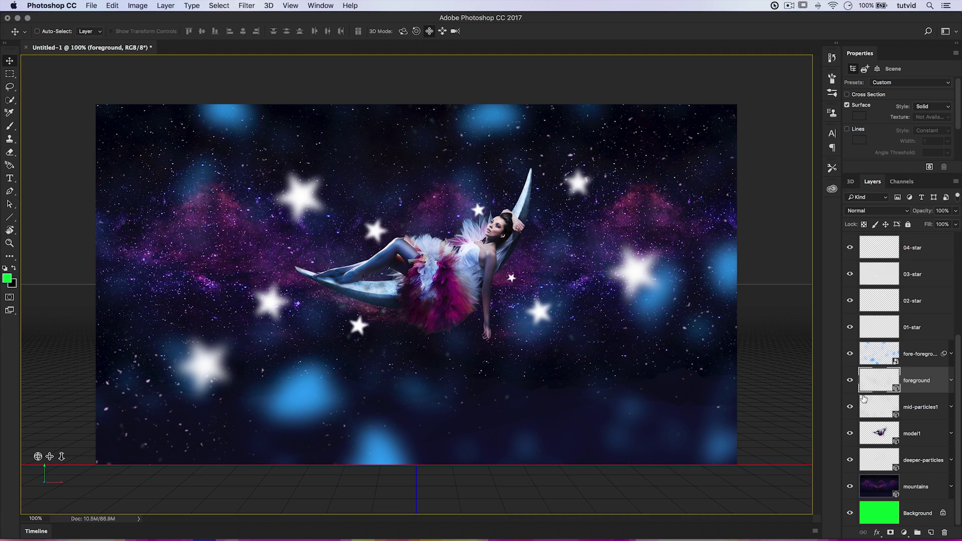
# Convert the fore-foreground1 layer into a 3D postcard, check it by toggling its visibility, and collapse its texture entries
pyautogui.click(915, 361)
pyautogui.rightClick(919, 352)
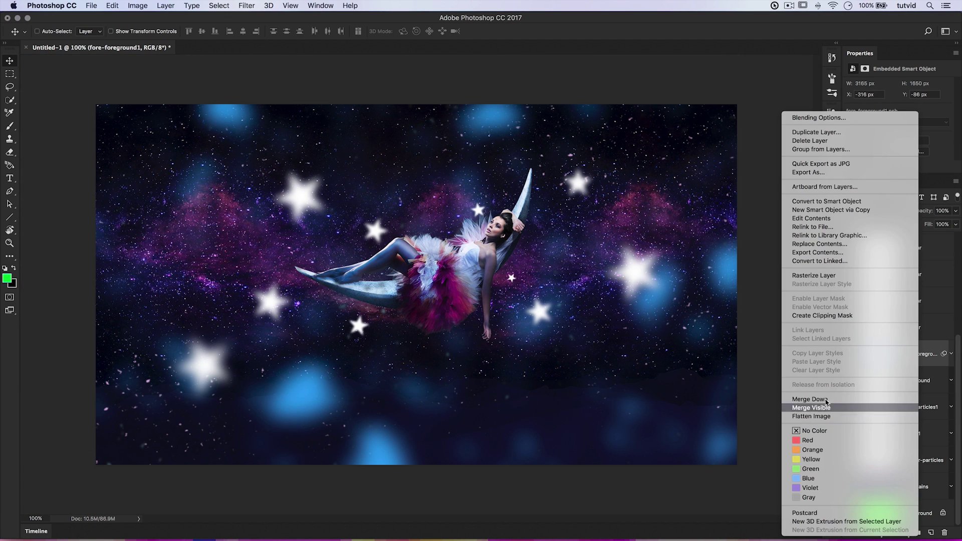
pyautogui.click(822, 514)
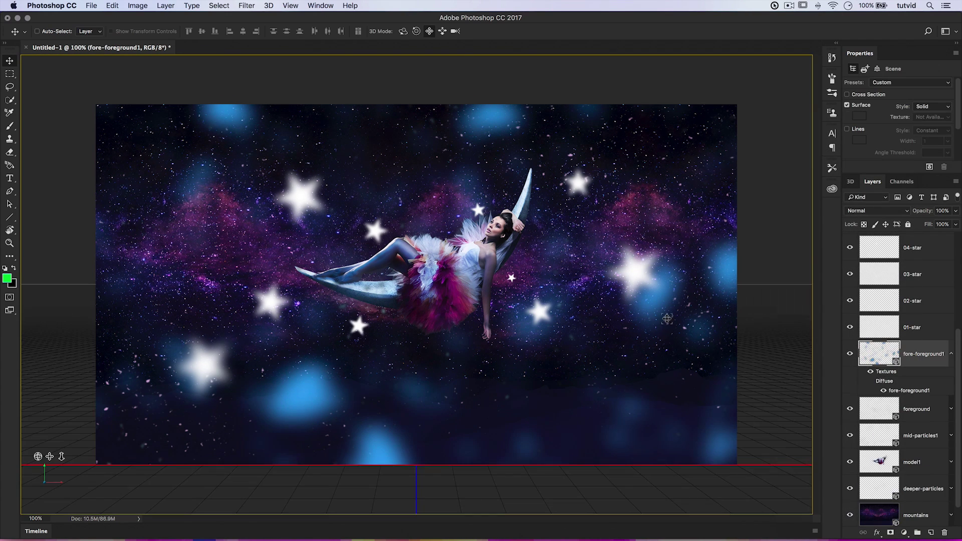
pyautogui.click(851, 356)
pyautogui.click(850, 356)
pyautogui.click(850, 356)
pyautogui.click(850, 356)
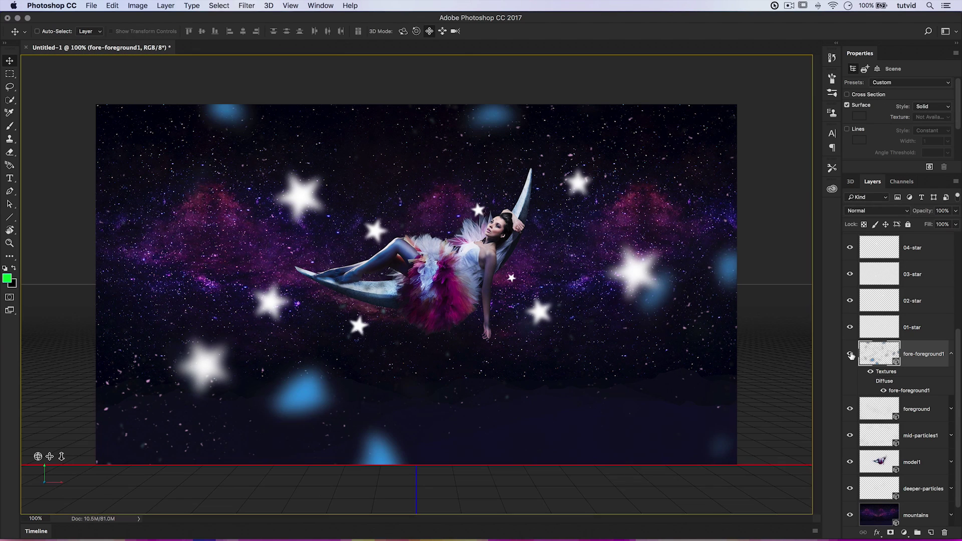
pyautogui.click(950, 354)
# Convert each star layer, from 01-star up to 10-star, into its own 3D postcard and collapse their texture entries
pyautogui.click(923, 327)
pyautogui.rightClick(918, 328)
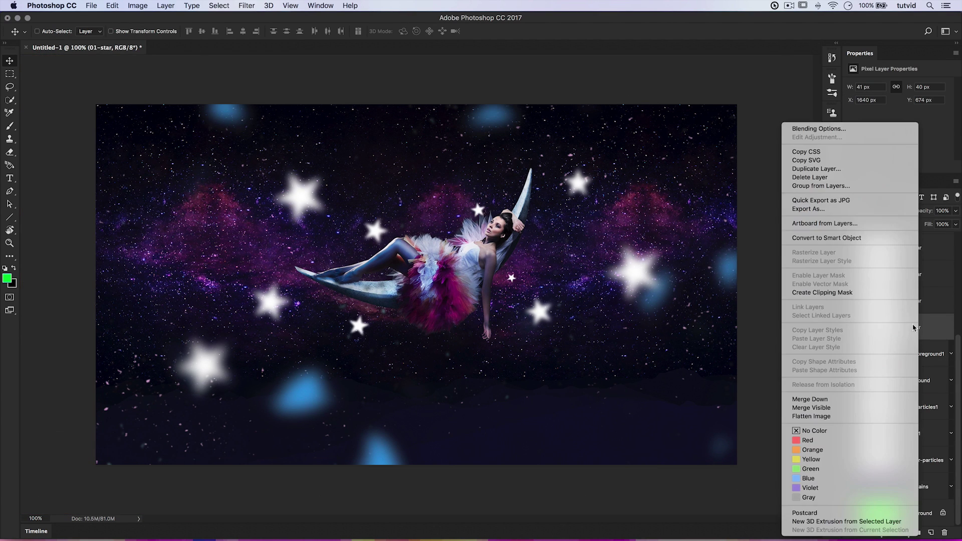
pyautogui.click(929, 323)
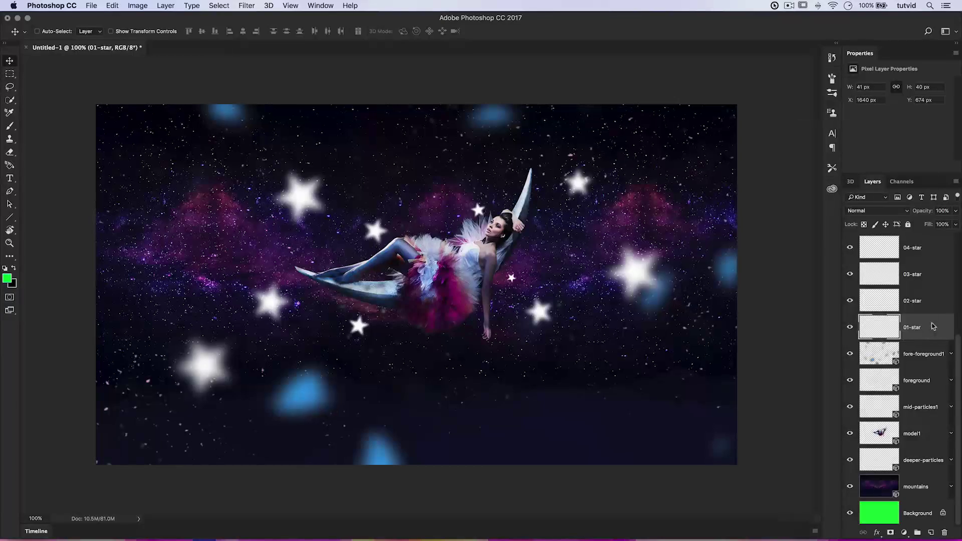
pyautogui.rightClick(933, 328)
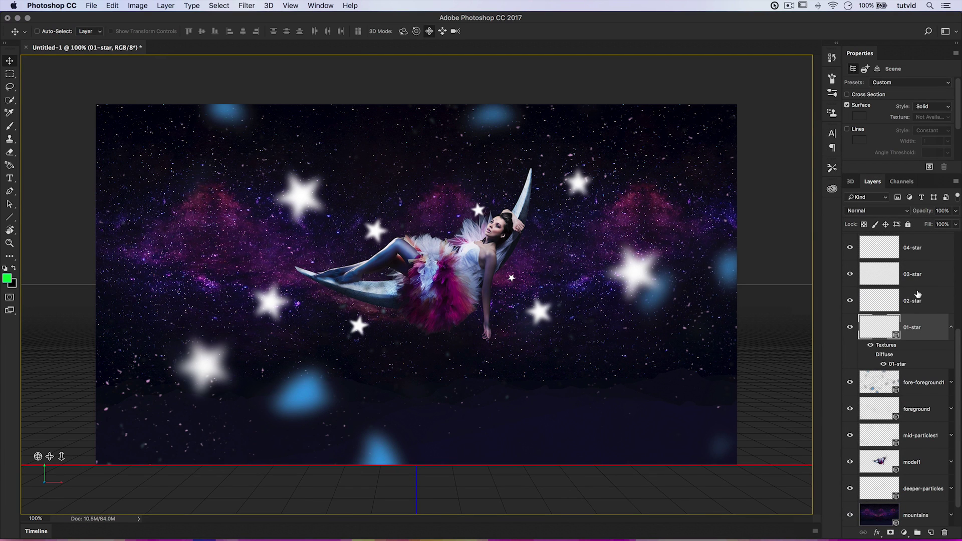
pyautogui.rightClick(918, 295)
pyautogui.click(827, 522)
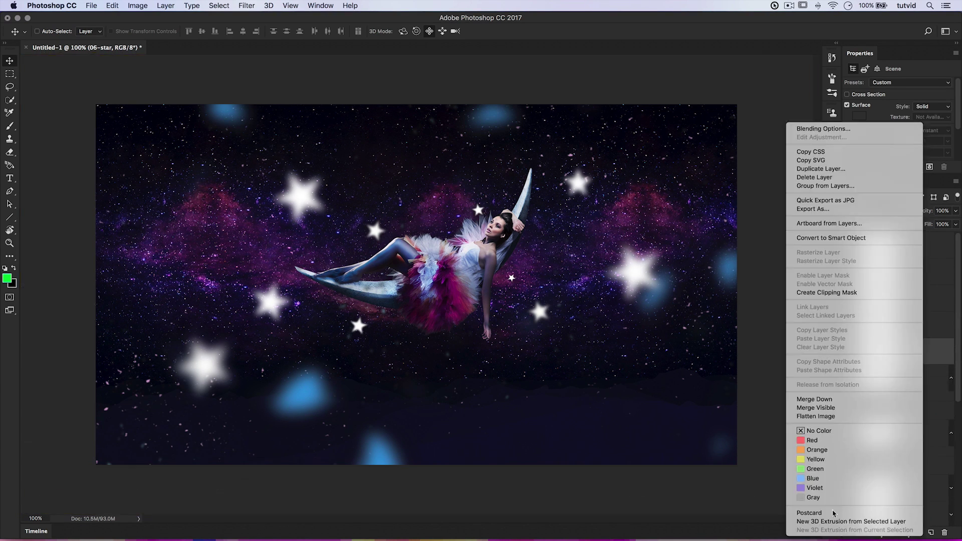
pyautogui.click(827, 521)
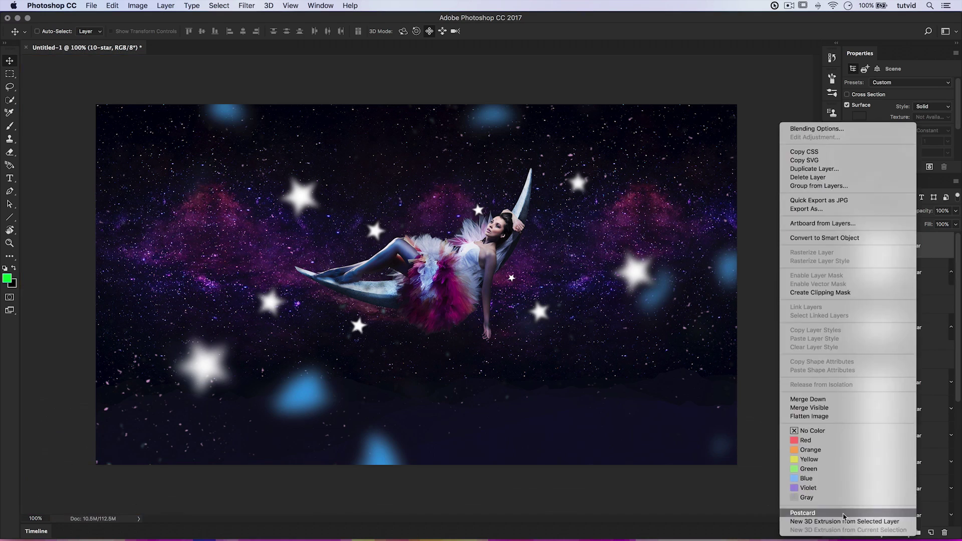
pyautogui.click(822, 520)
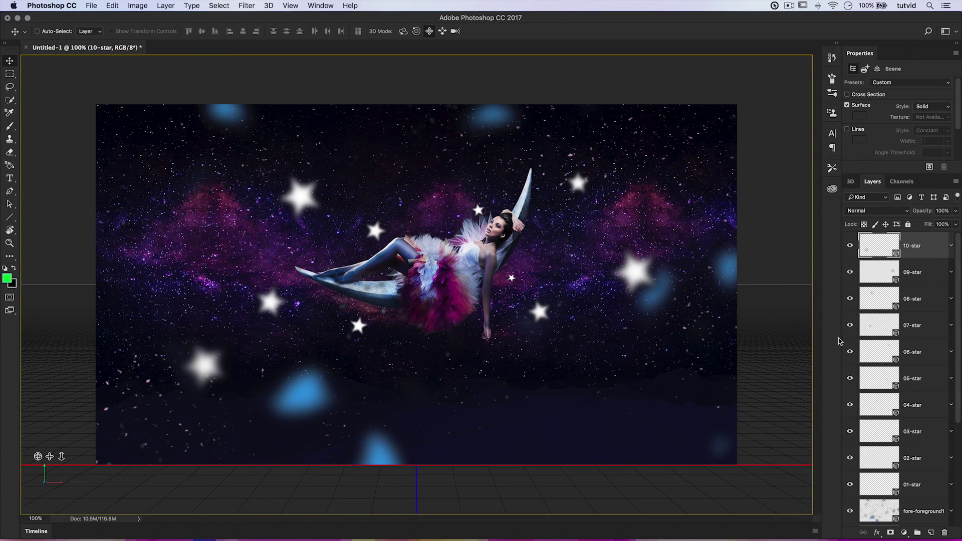
# Show the mountains layer's 3D scene contents, enlarge the properties area, and collapse the mountains Mesh entry
pyautogui.scroll(-6, 913, 325)
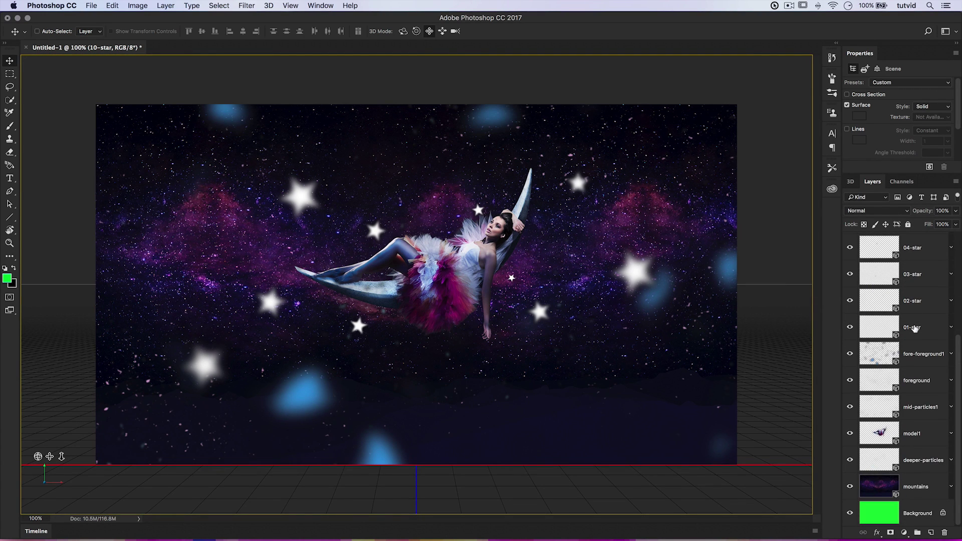
pyautogui.scroll(6, 902, 296)
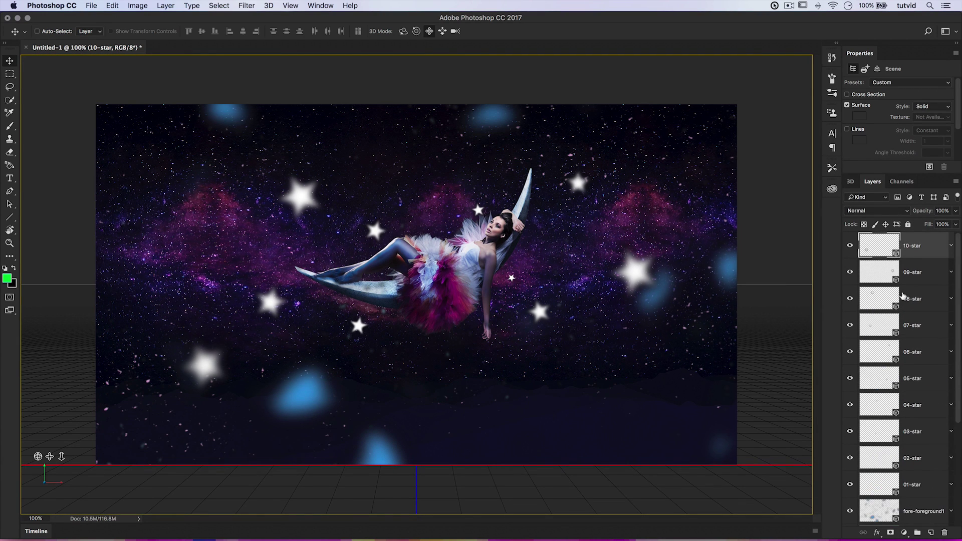
pyautogui.scroll(-6, 932, 261)
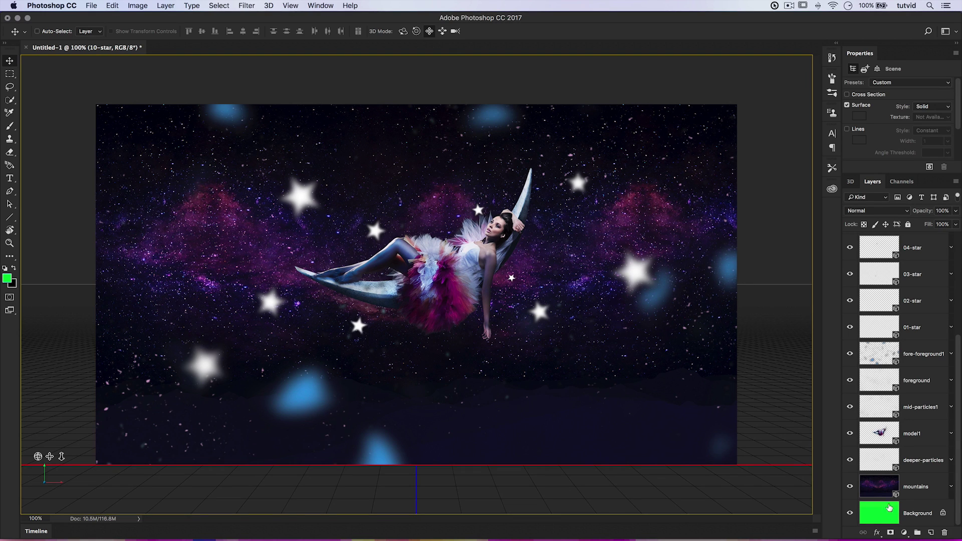
pyautogui.scroll(6, 897, 457)
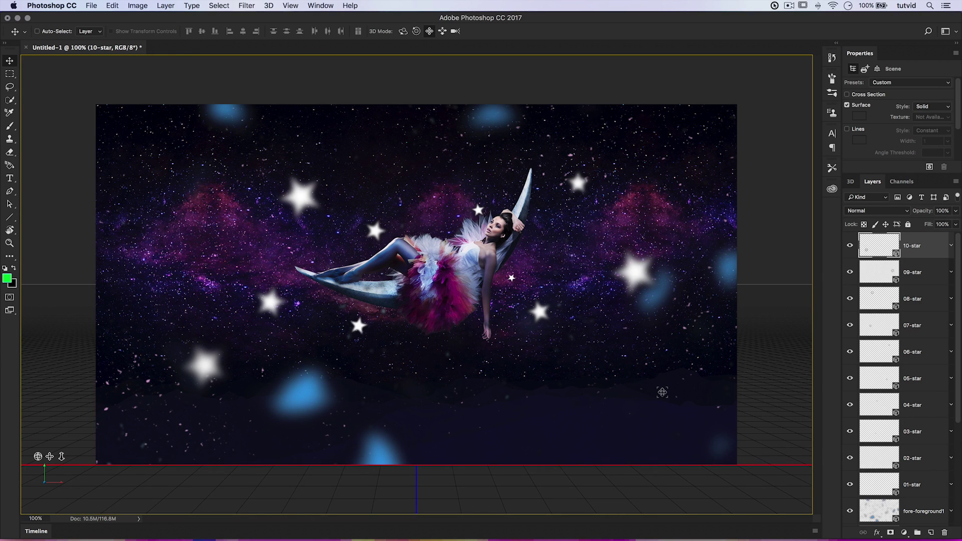
pyautogui.scroll(-6, 923, 317)
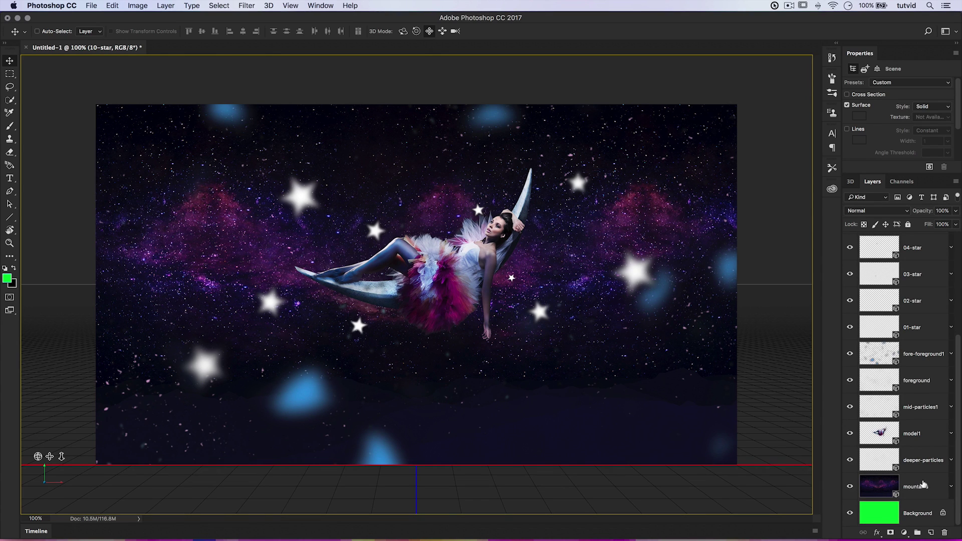
pyautogui.click(921, 490)
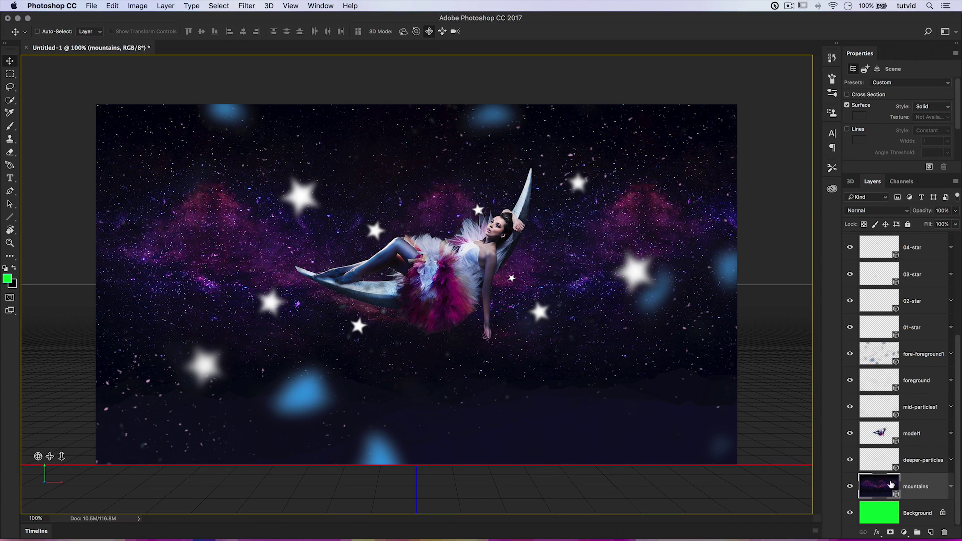
pyautogui.click(851, 182)
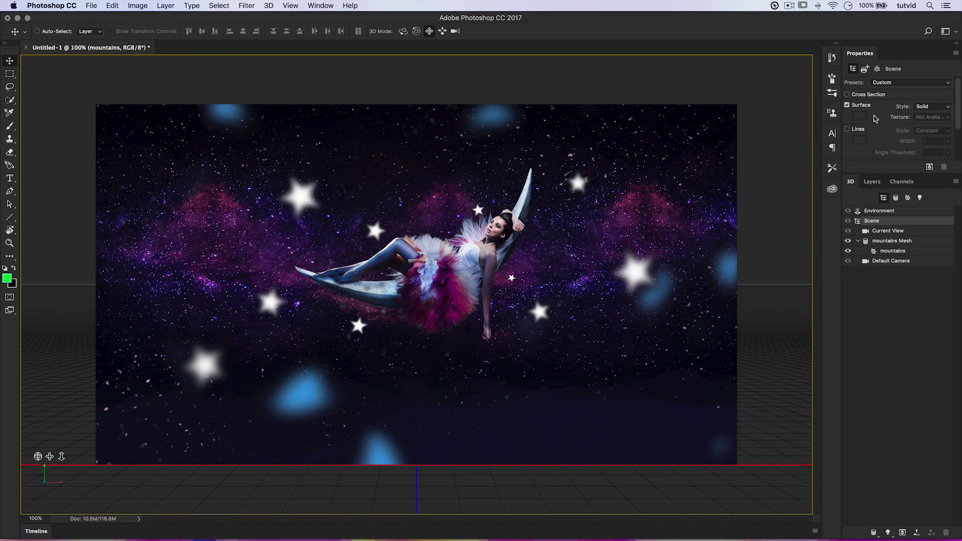
pyautogui.moveTo(893, 172); pyautogui.dragTo(900, 234)
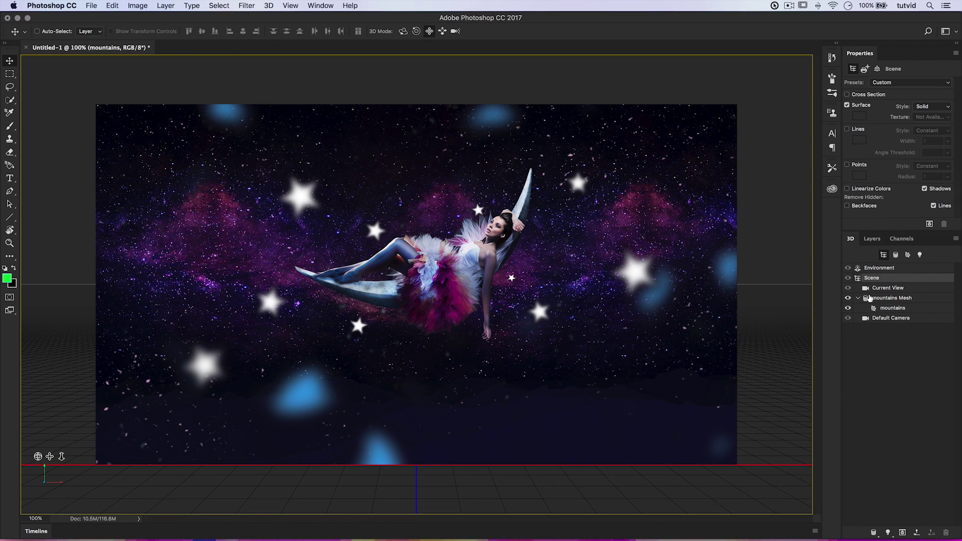
pyautogui.click(857, 299)
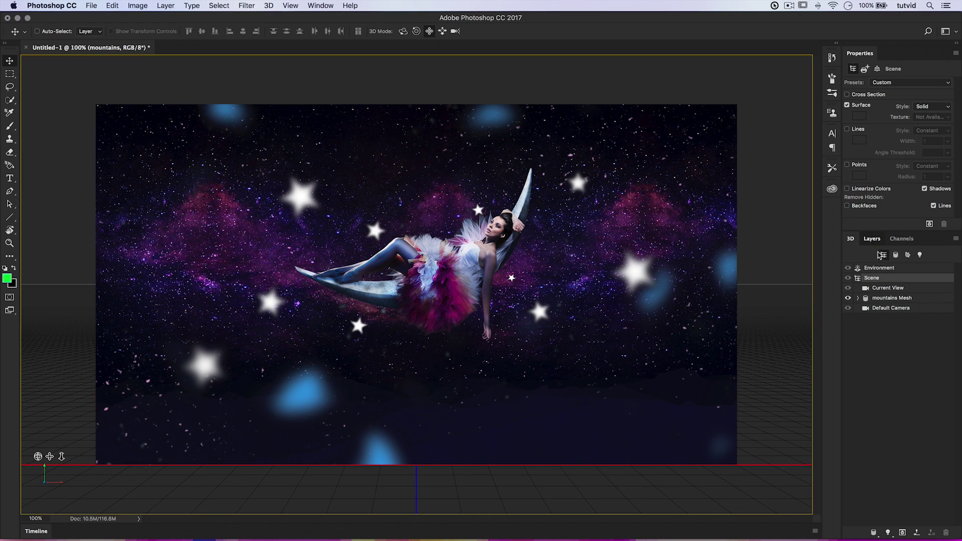
# Select all the postcard layers from 10-star down to mountains, leaving out the Background, and merge them into one 3D layer
pyautogui.click(872, 239)
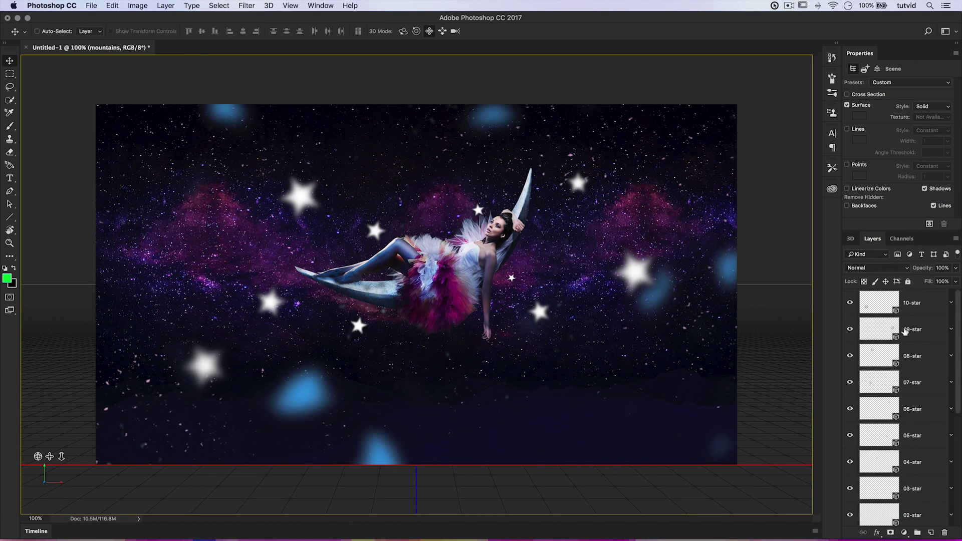
pyautogui.scroll(5, 910, 328)
pyautogui.click(920, 303)
pyautogui.scroll(-5, 926, 361)
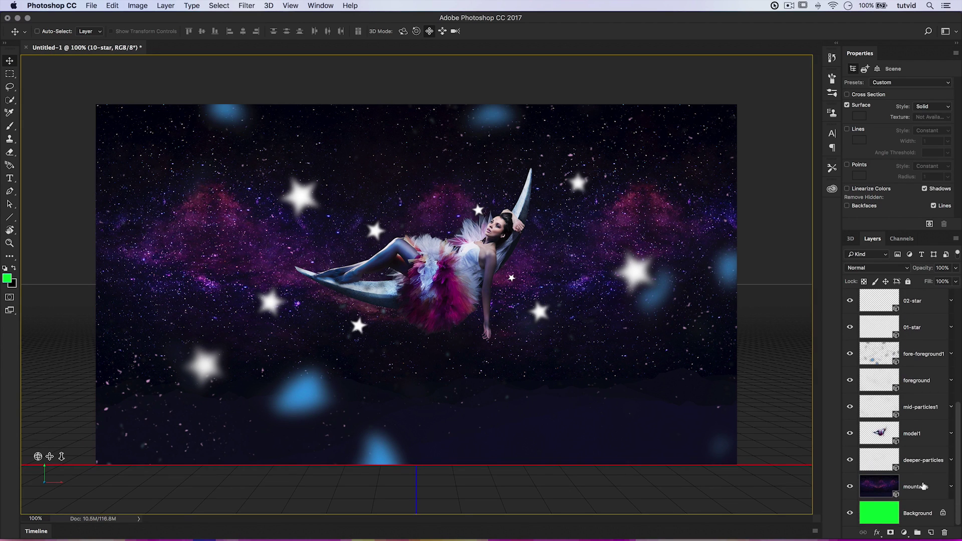
pyautogui.keyDown('shift'); pyautogui.click(923, 486); pyautogui.keyUp('shift')
pyautogui.scroll(5, 910, 467)
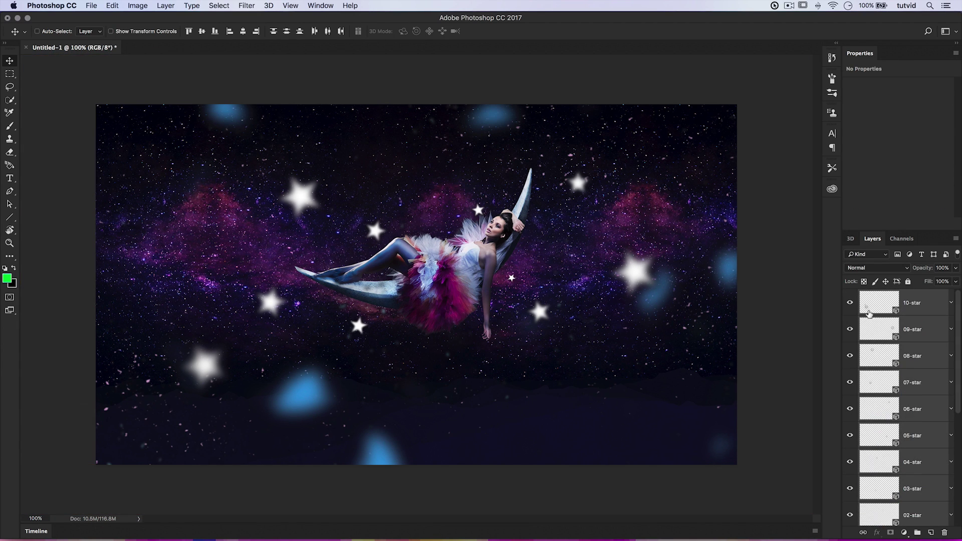
pyautogui.click(269, 5)
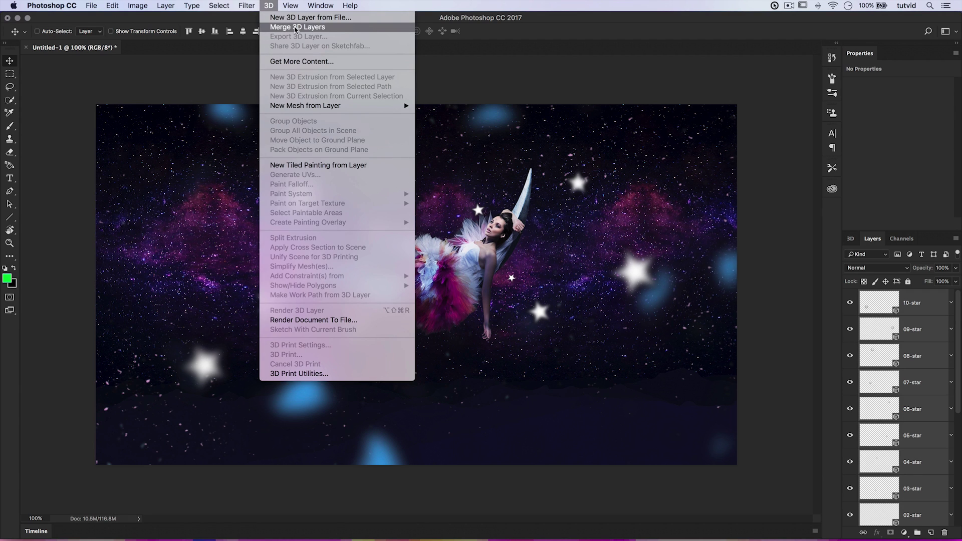
pyautogui.click(296, 28)
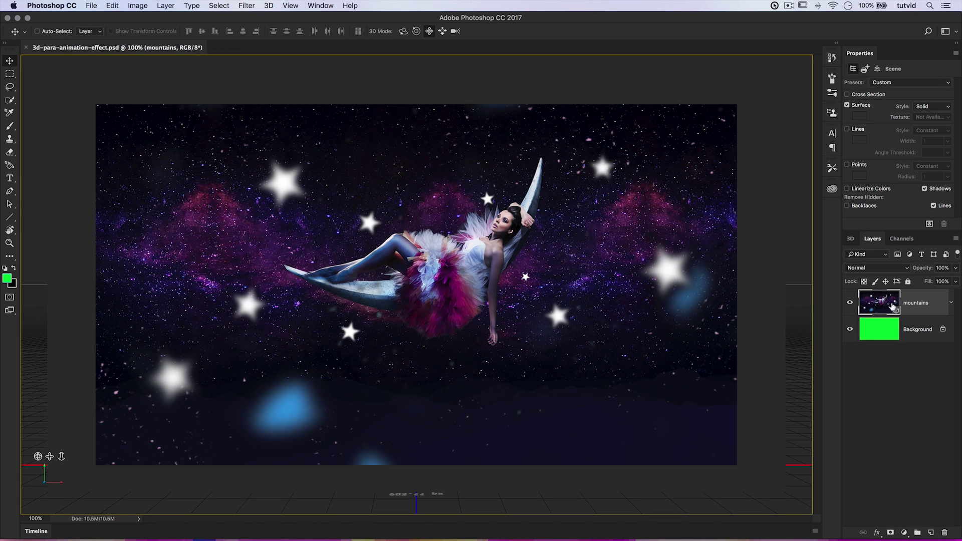
# Show the merged layer's 3D scene contents, collapse the mesh entries from deeper-particles through foreground, and select the foreground Mesh
pyautogui.click(851, 240)
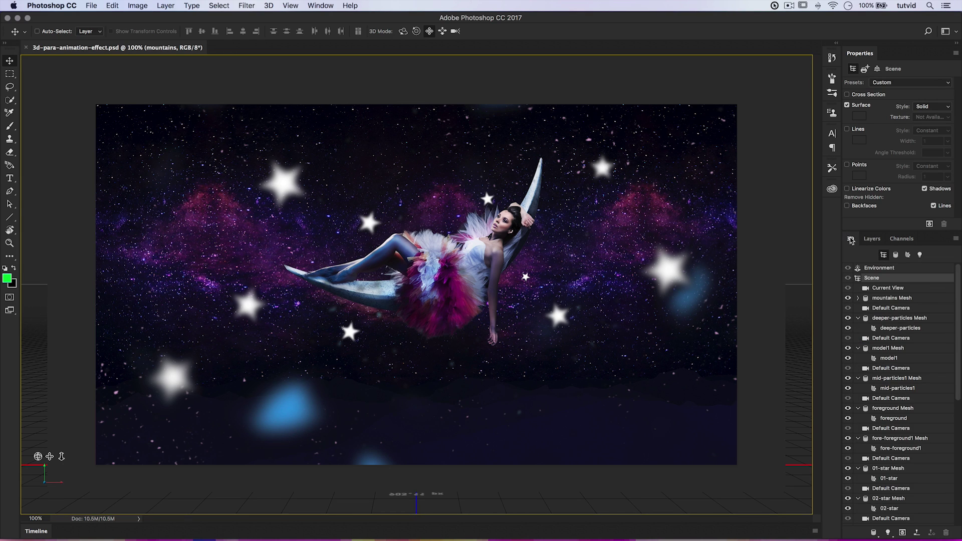
pyautogui.click(858, 319)
pyautogui.click(859, 339)
pyautogui.click(858, 359)
pyautogui.click(857, 379)
pyautogui.click(887, 379)
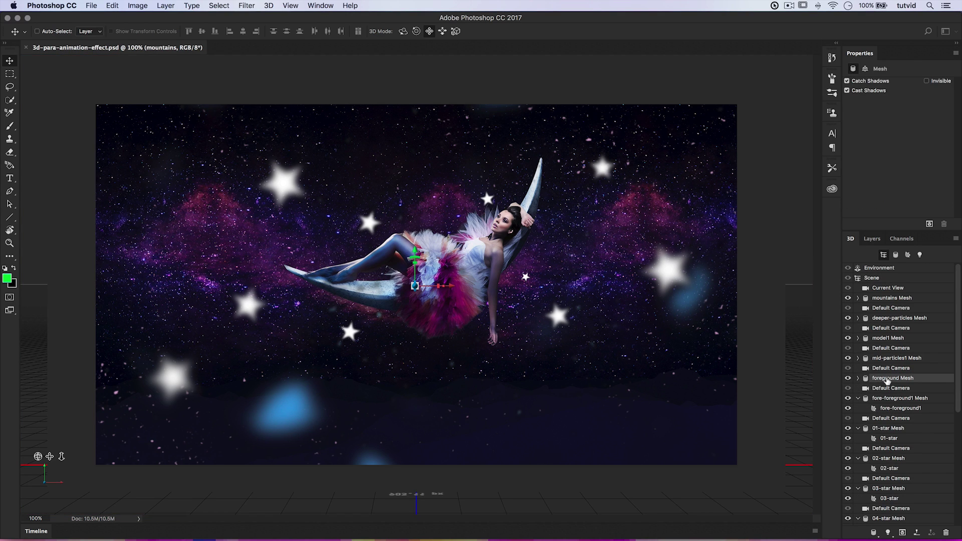
# Collapse the fore-foreground1 Mesh and all star mesh entries from 01-star through 10-star in the 3D scene list
pyautogui.click(858, 398)
pyautogui.click(858, 419)
pyautogui.click(858, 439)
pyautogui.click(859, 459)
pyautogui.click(859, 478)
pyautogui.click(859, 499)
pyautogui.scroll(-1, 866, 505)
pyautogui.scroll(-2, 866, 505)
pyautogui.click(859, 446)
pyautogui.click(858, 466)
pyautogui.click(859, 487)
pyautogui.scroll(-2, 860, 490)
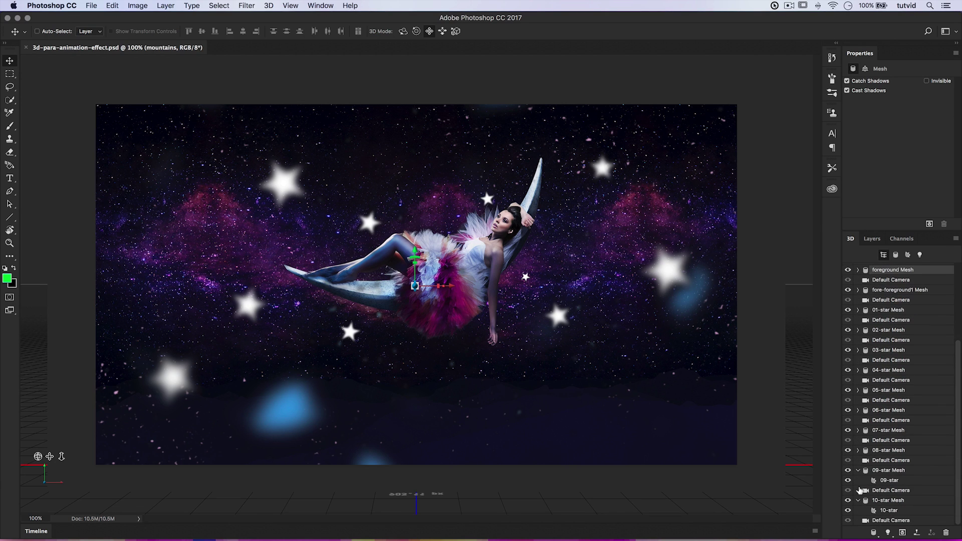
pyautogui.click(858, 471)
pyautogui.click(858, 500)
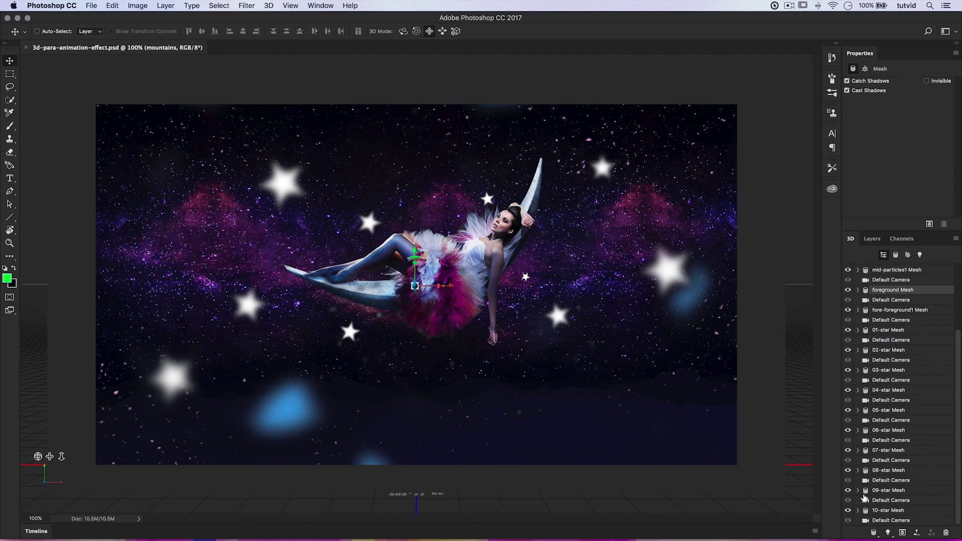
pyautogui.scroll(5, 884, 464)
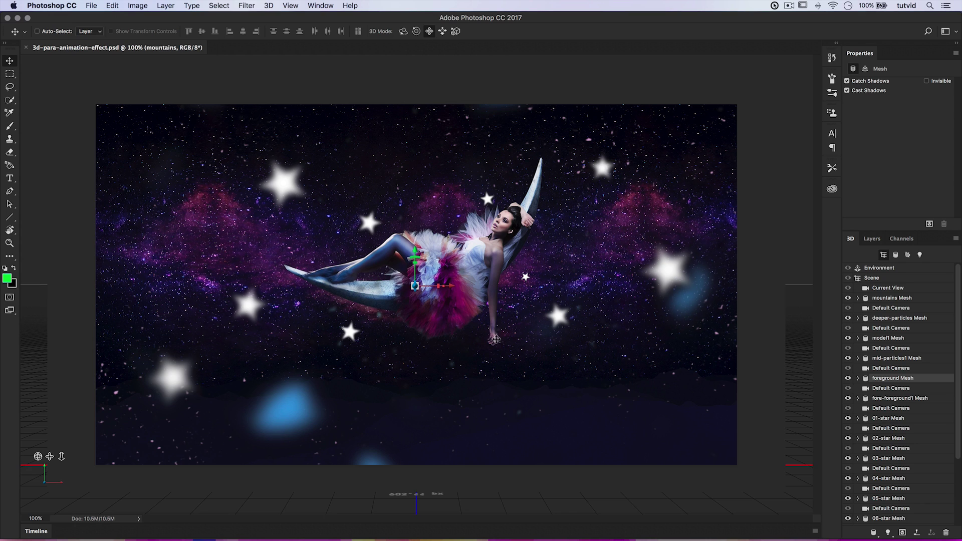
# Zoom out to 33.3% and orbit the Current View camera around the merged scene to examine the postcards in 3D space
pyautogui.press('super+minus')
pyautogui.press('super+minus')
pyautogui.press('super+minus')
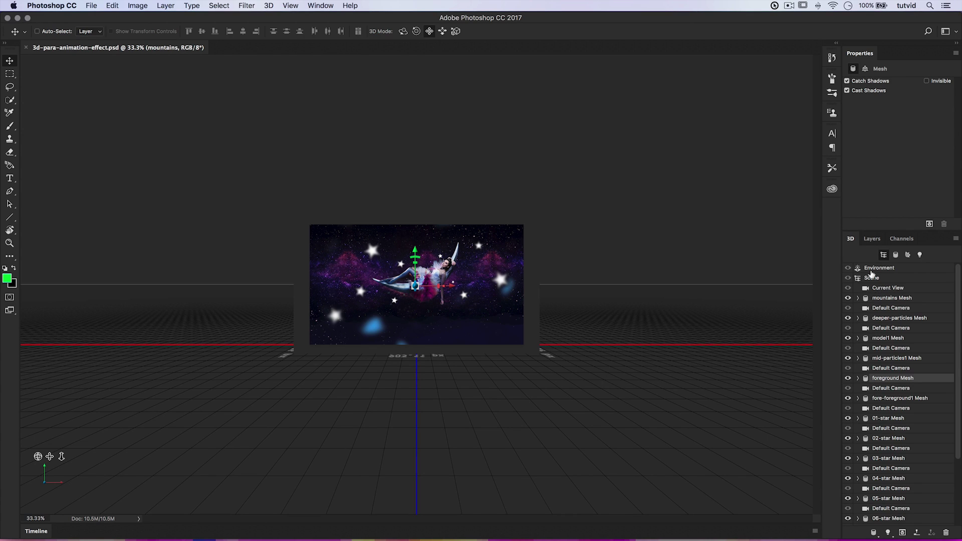
pyautogui.click(881, 289)
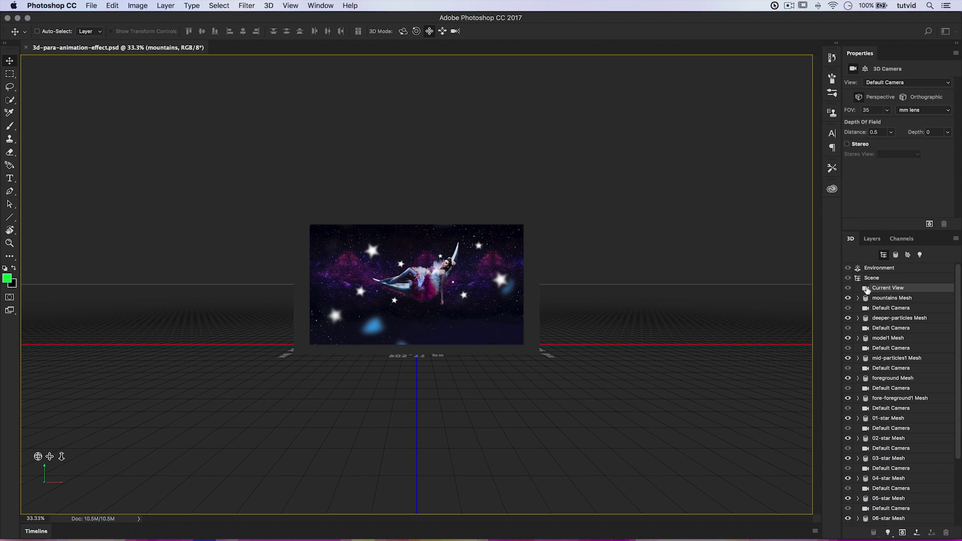
pyautogui.click(403, 33)
pyautogui.moveTo(382, 238); pyautogui.dragTo(523, 294)
pyautogui.moveTo(466, 277); pyautogui.dragTo(464, 275)
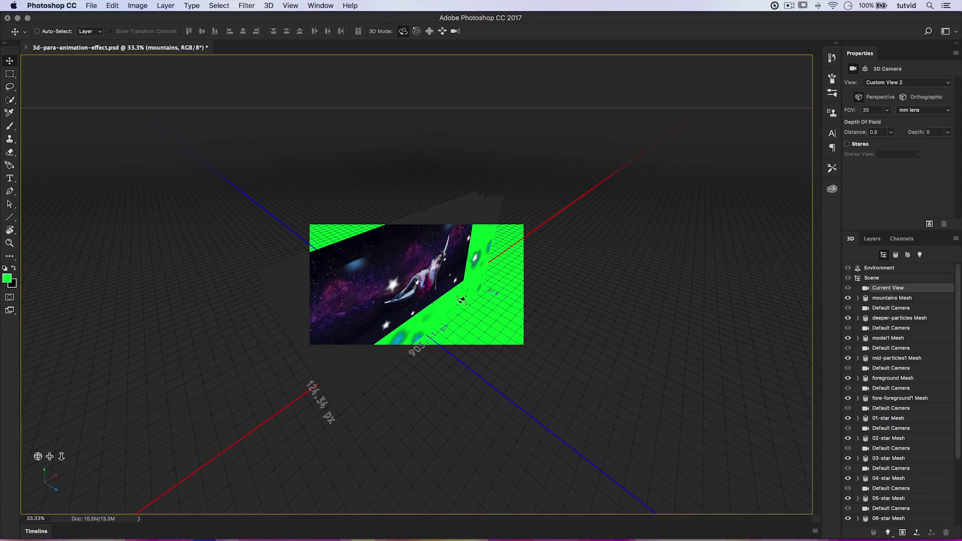
pyautogui.moveTo(461, 299); pyautogui.dragTo(436, 251)
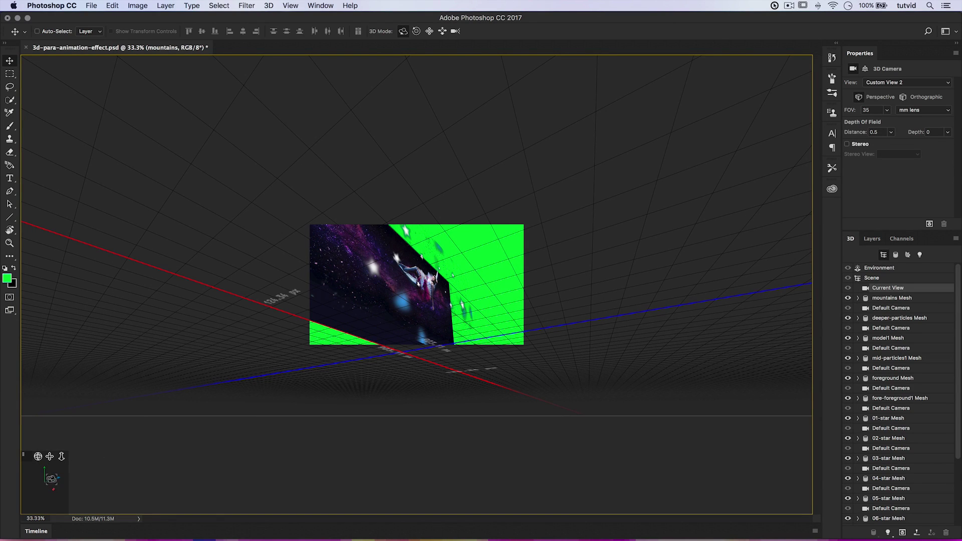
# Return the camera to the Default view and orbit around the scene to compare the front and side angles of the postcards
pyautogui.rightClick(48, 477)
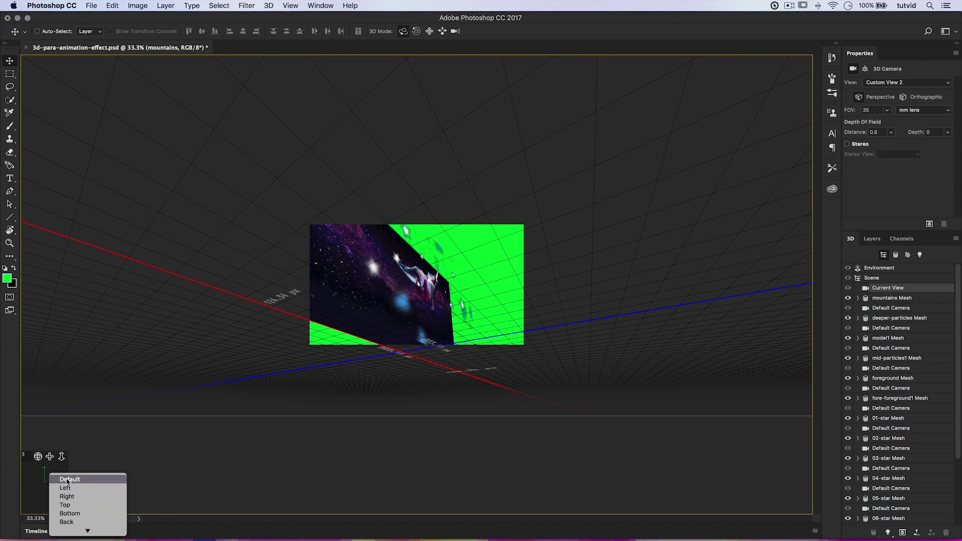
pyautogui.click(68, 480)
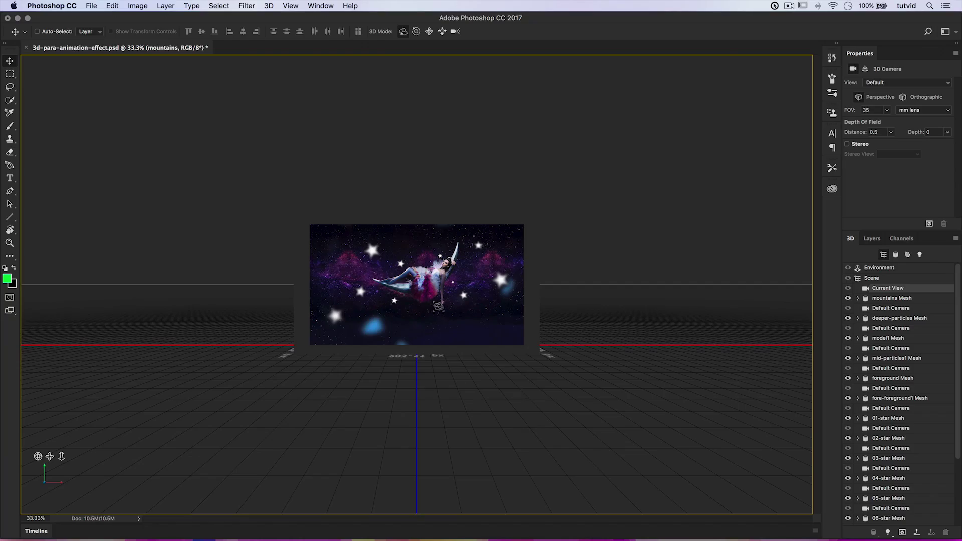
pyautogui.moveTo(439, 306); pyautogui.dragTo(436, 256)
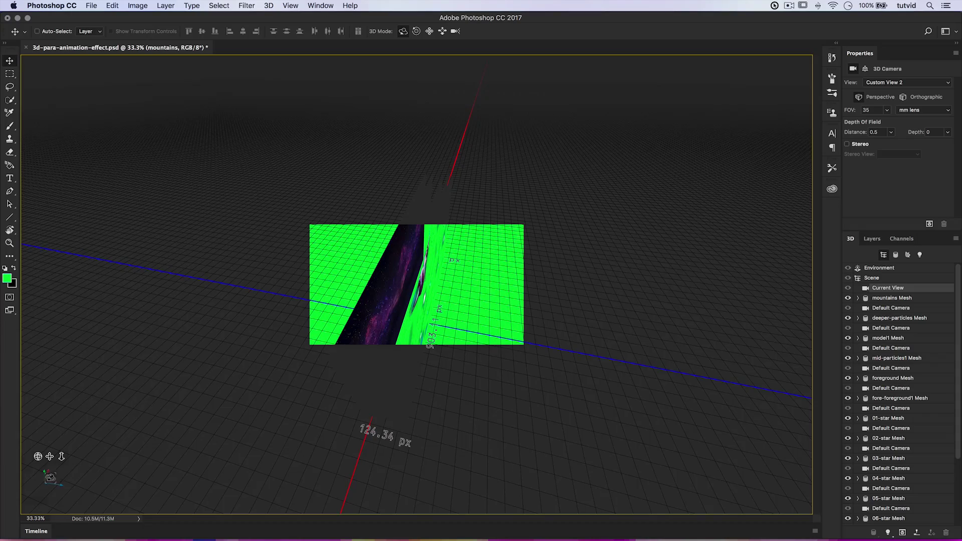
pyautogui.click(52, 478)
pyautogui.click(83, 484)
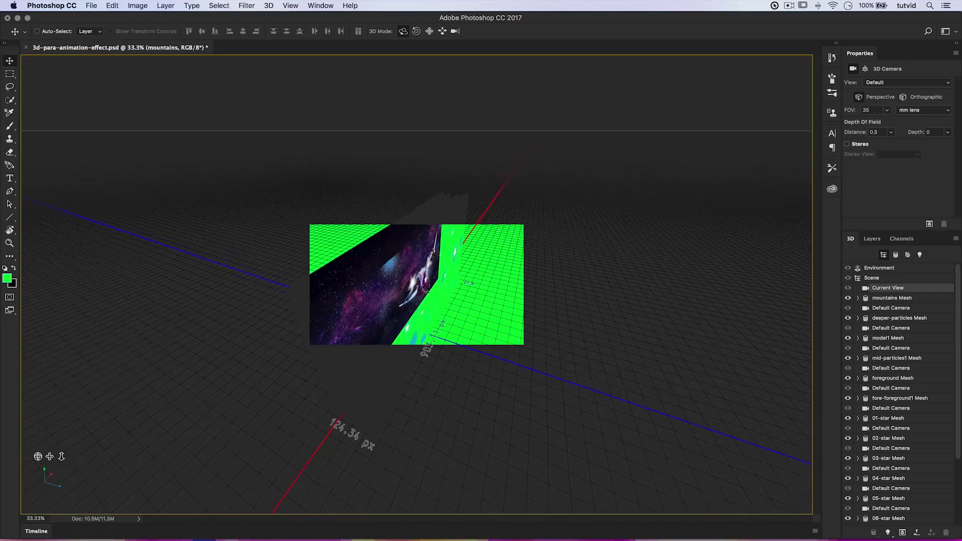
pyautogui.click(636, 313)
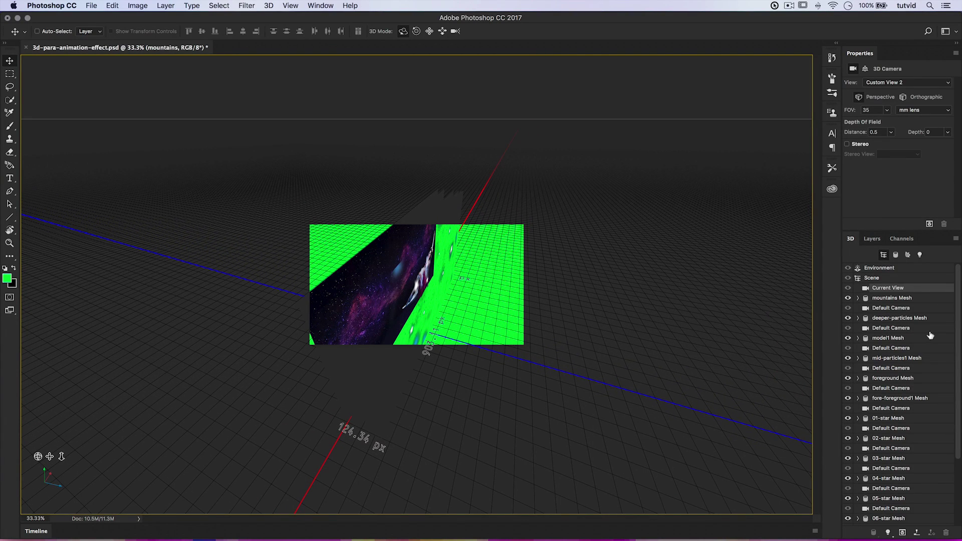
# Push the mountains Mesh back in 3D space by setting its Z position to -1500 pixels
pyautogui.click(890, 298)
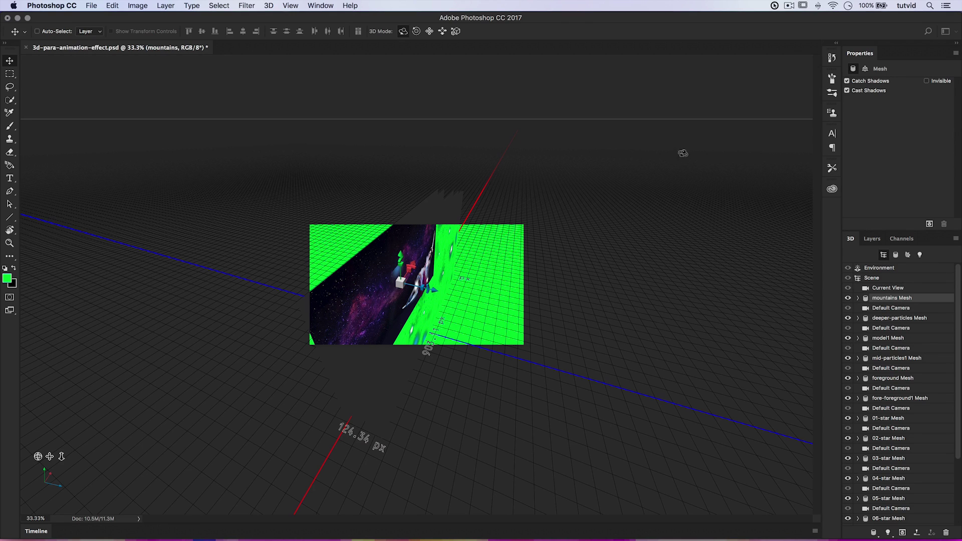
pyautogui.click(866, 70)
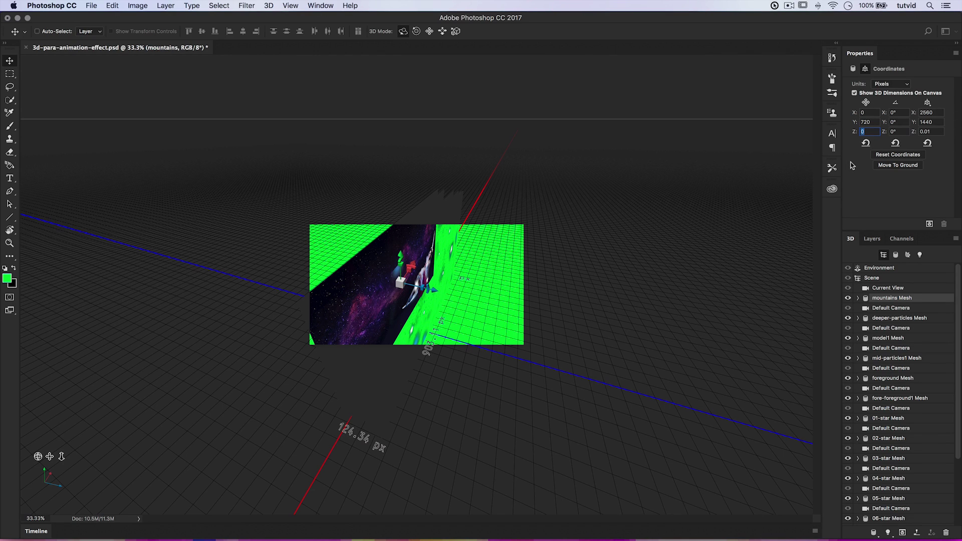
pyautogui.write('-1000')
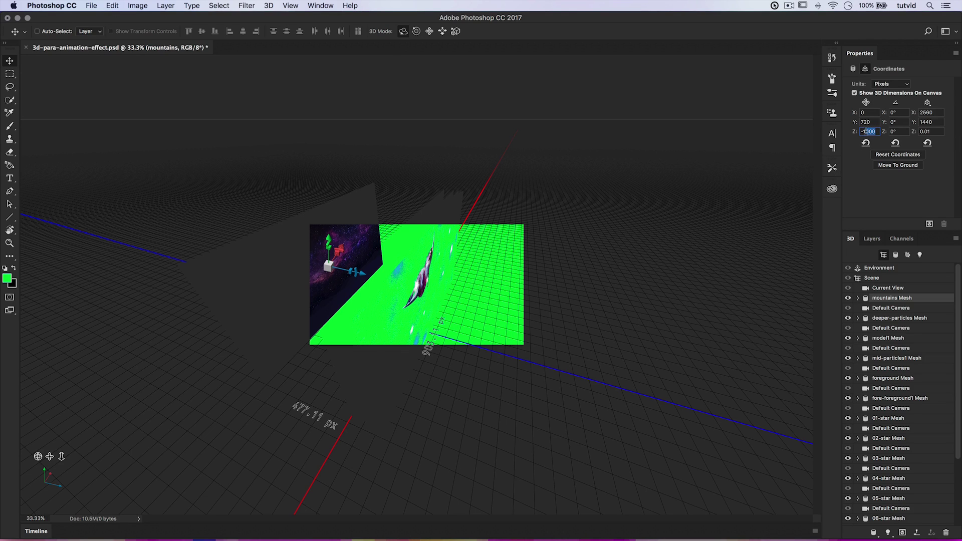
pyautogui.write('-15000')
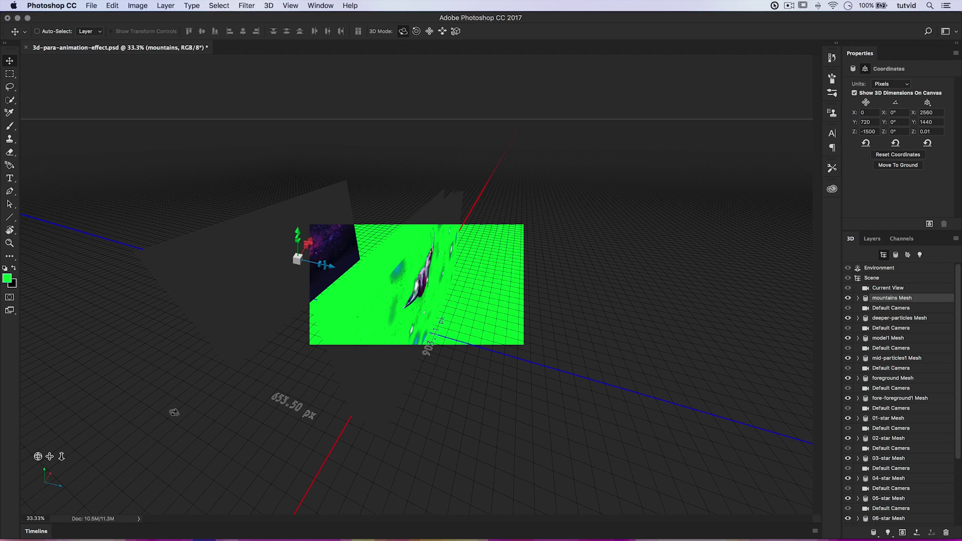
# Return the camera to the Default view and hide the green Background layer
pyautogui.click(71, 487)
pyautogui.click(73, 485)
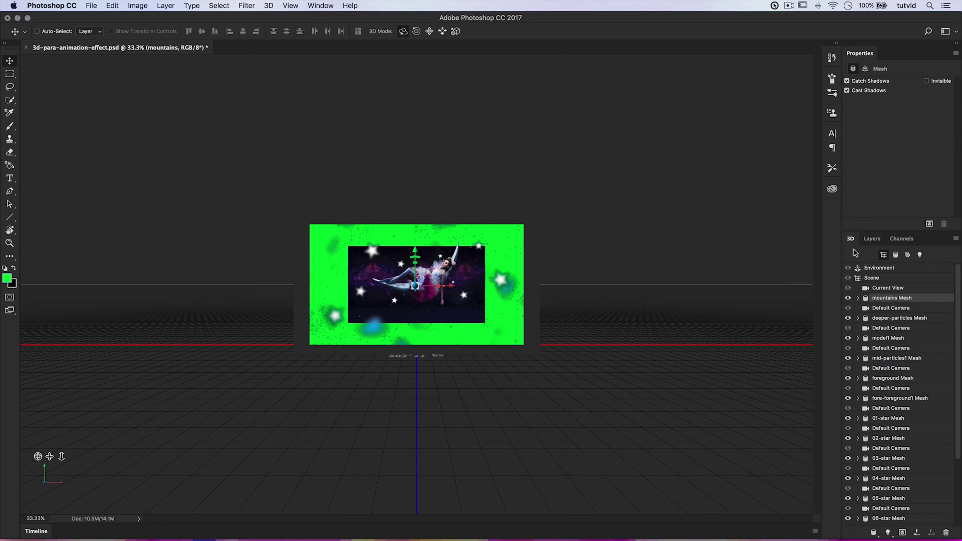
pyautogui.click(872, 239)
pyautogui.click(850, 329)
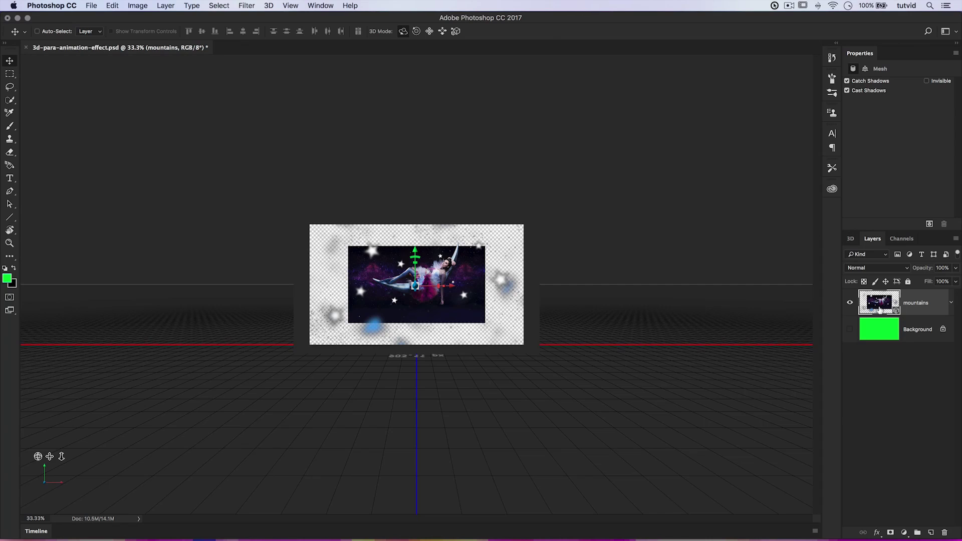
# Scale the mountains Mesh up uniformly in X and Y to about 233%
pyautogui.click(851, 239)
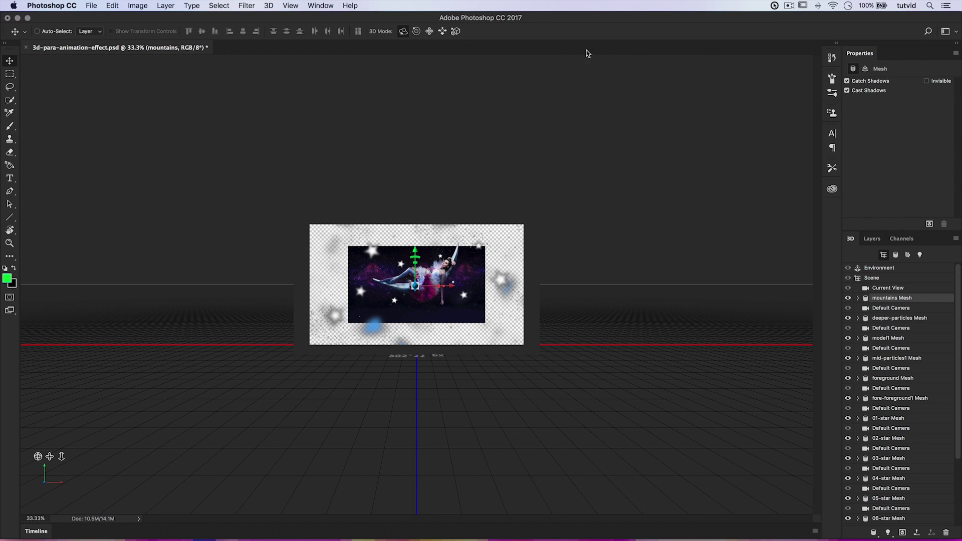
pyautogui.click(865, 69)
pyautogui.click(456, 34)
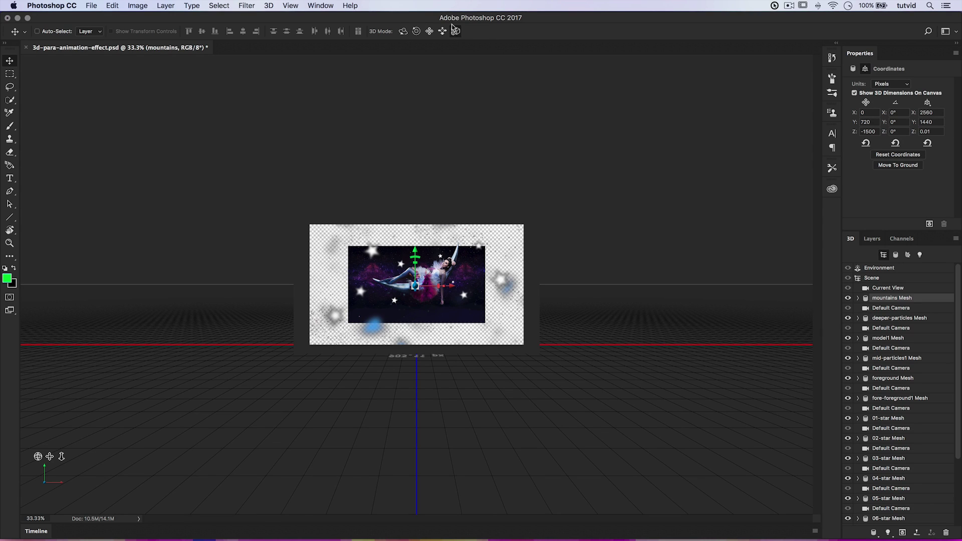
pyautogui.click(928, 106)
pyautogui.click(928, 106)
pyautogui.click(928, 106)
pyautogui.click(922, 121)
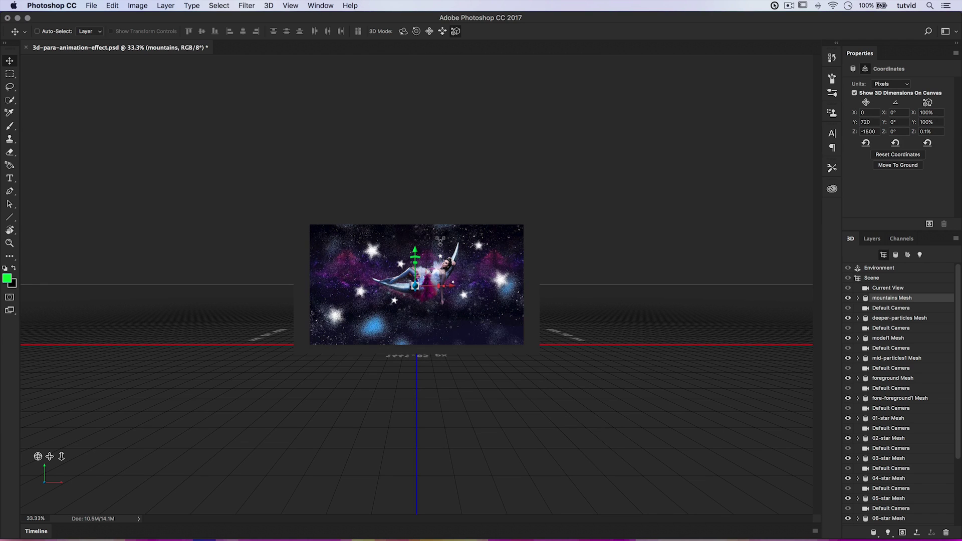
pyautogui.moveTo(431, 230); pyautogui.dragTo(553, 345)
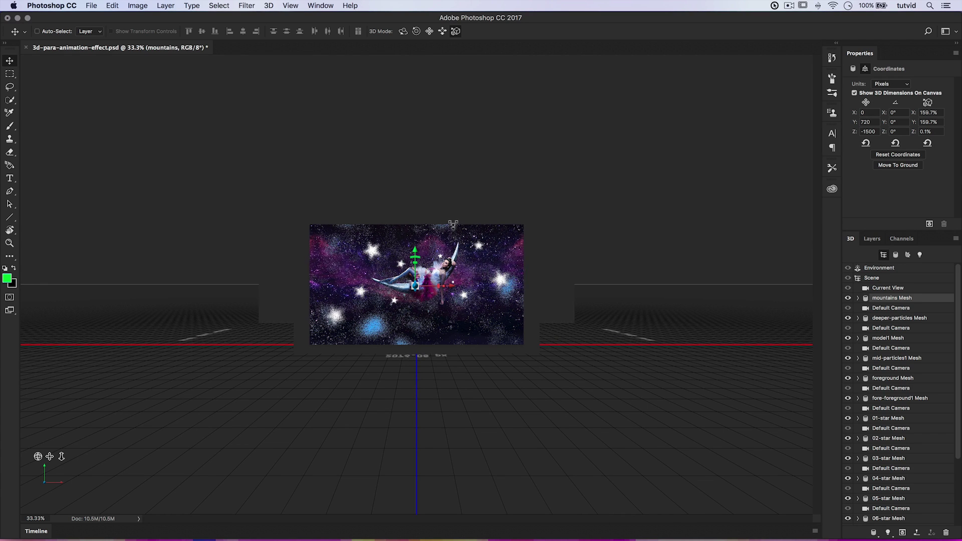
pyautogui.moveTo(451, 230); pyautogui.dragTo(354, 340)
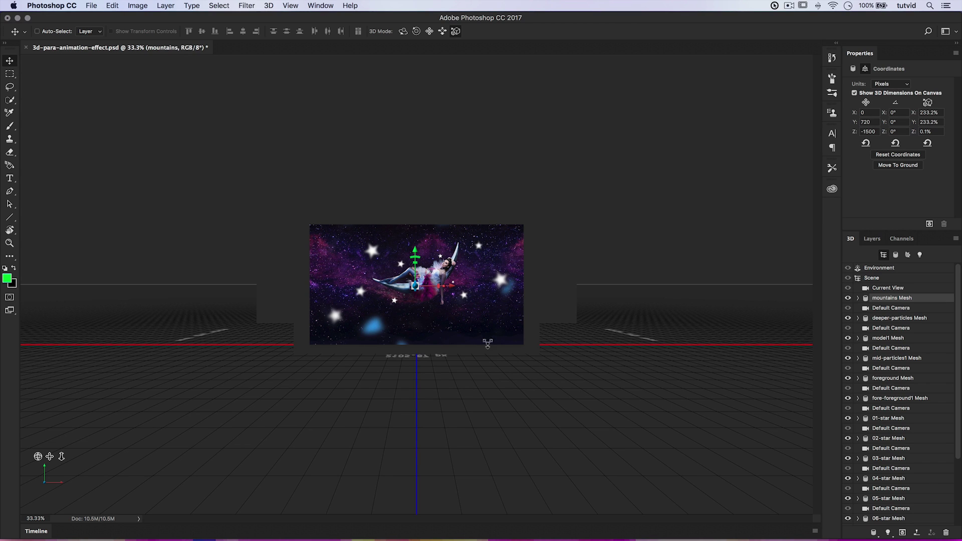
# Readjust the mountains Mesh's uniform scale so it overfills the canvas, and move it slightly downward
pyautogui.click(429, 296)
pyautogui.moveTo(428, 297); pyautogui.dragTo(454, 329)
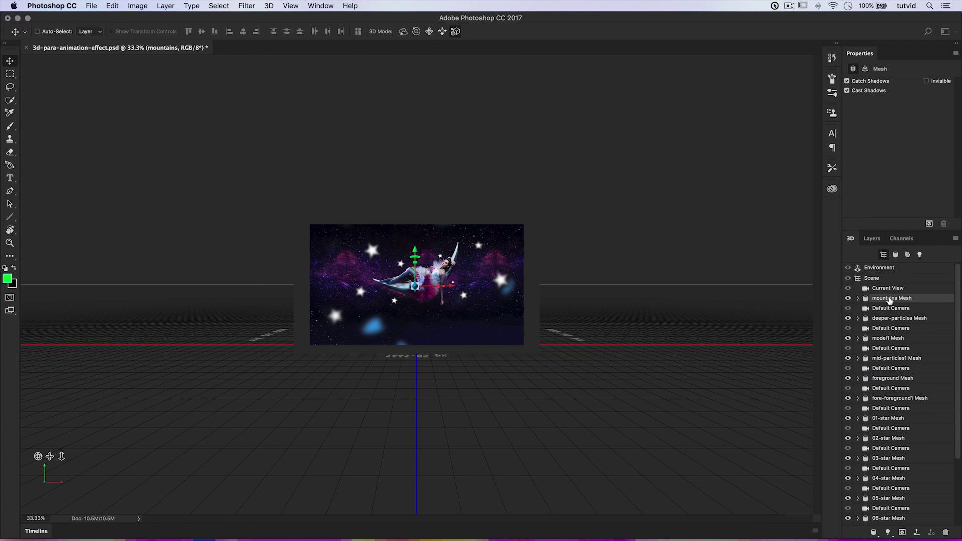
pyautogui.moveTo(433, 296); pyautogui.dragTo(767, 303)
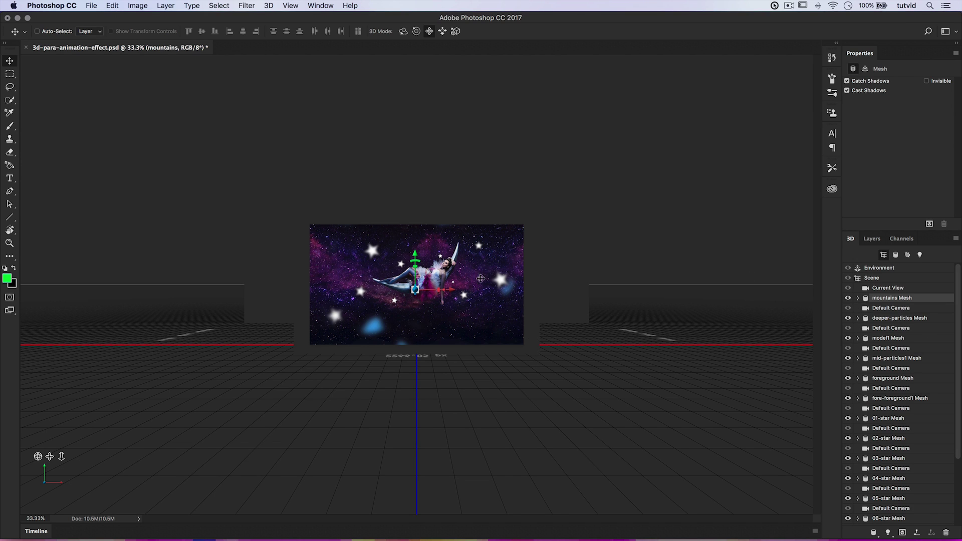
# Orbit the Current View camera to a side angle and check the depth of the deeper-particles and model1 meshes
pyautogui.click(879, 289)
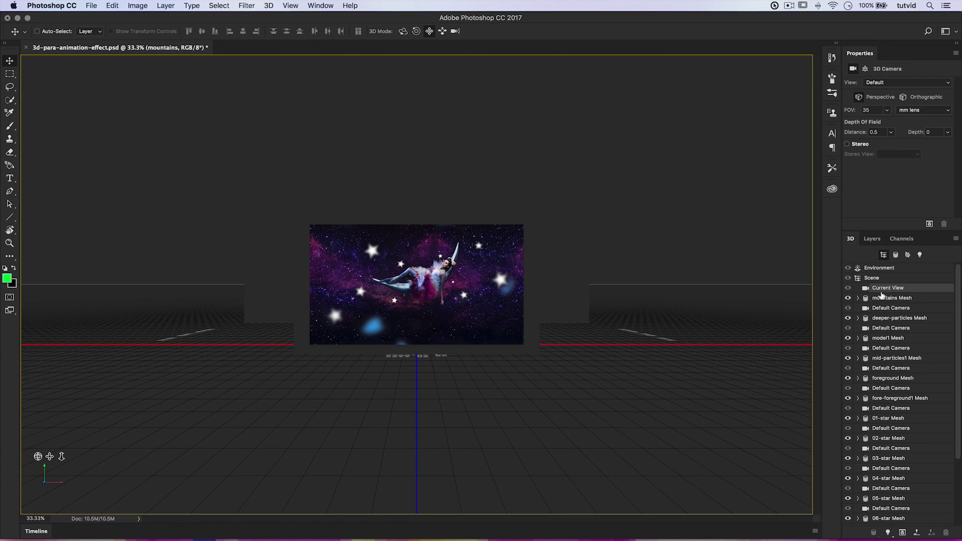
pyautogui.click(888, 300)
pyautogui.moveTo(378, 255); pyautogui.dragTo(356, 244)
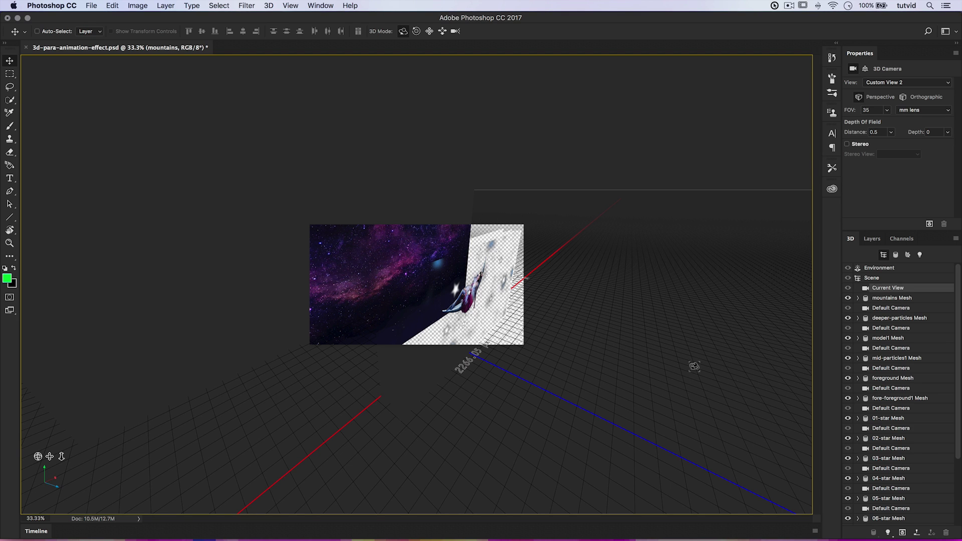
pyautogui.click(890, 318)
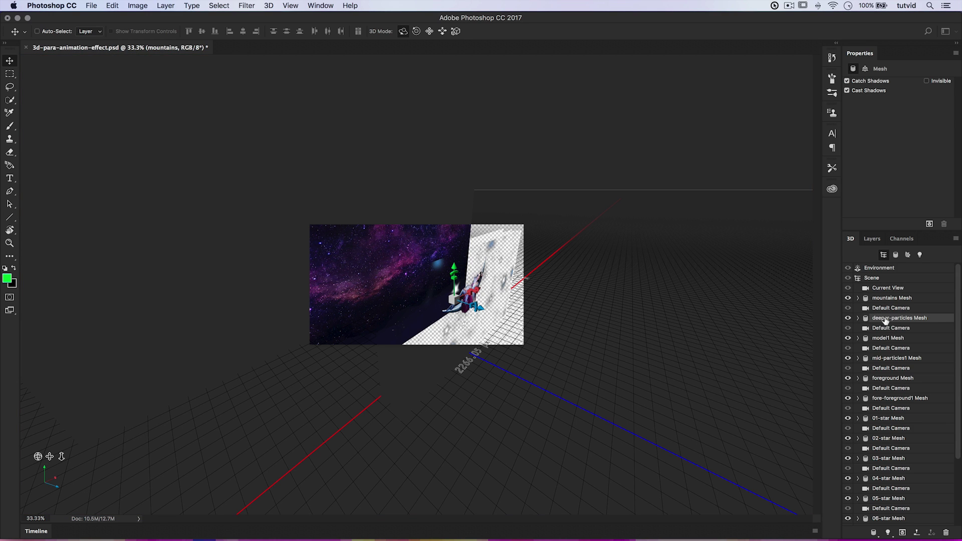
pyautogui.click(890, 341)
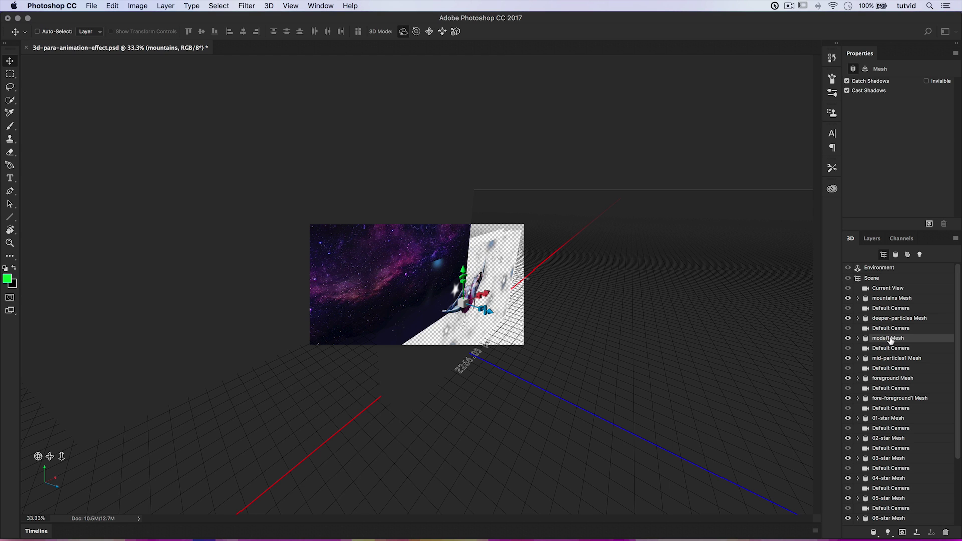
# Bring the mid-particles1 Mesh forward by setting its Z position to 450 pixels
pyautogui.click(887, 358)
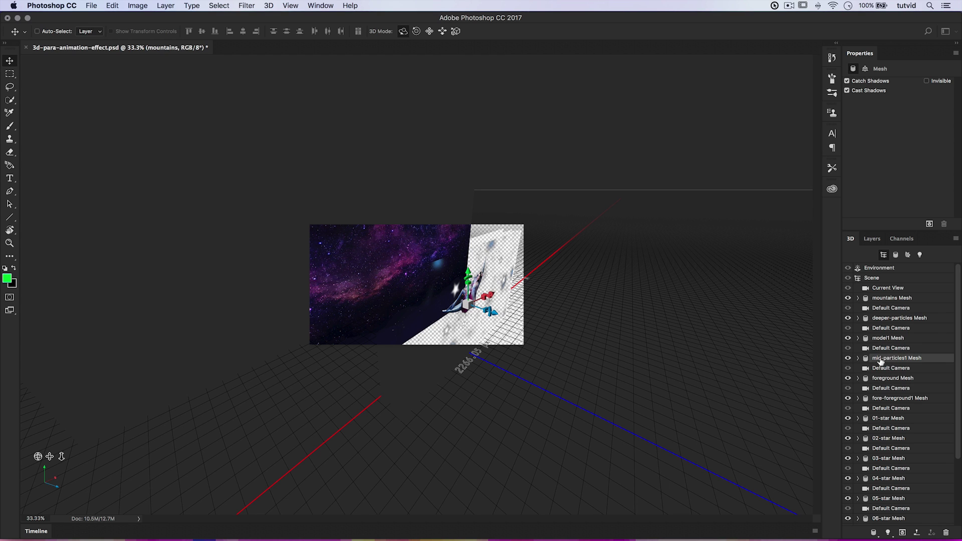
pyautogui.click(866, 69)
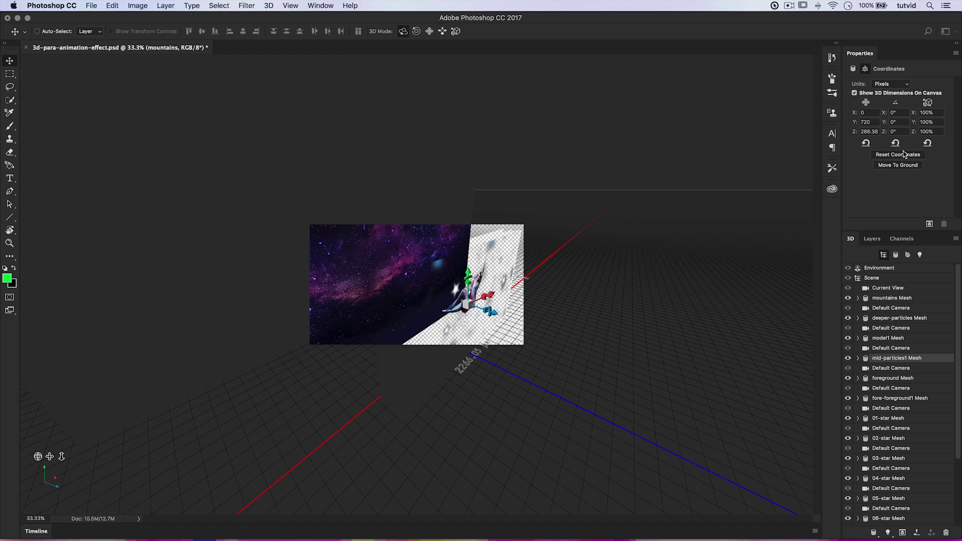
pyautogui.click(872, 132)
pyautogui.write('350')
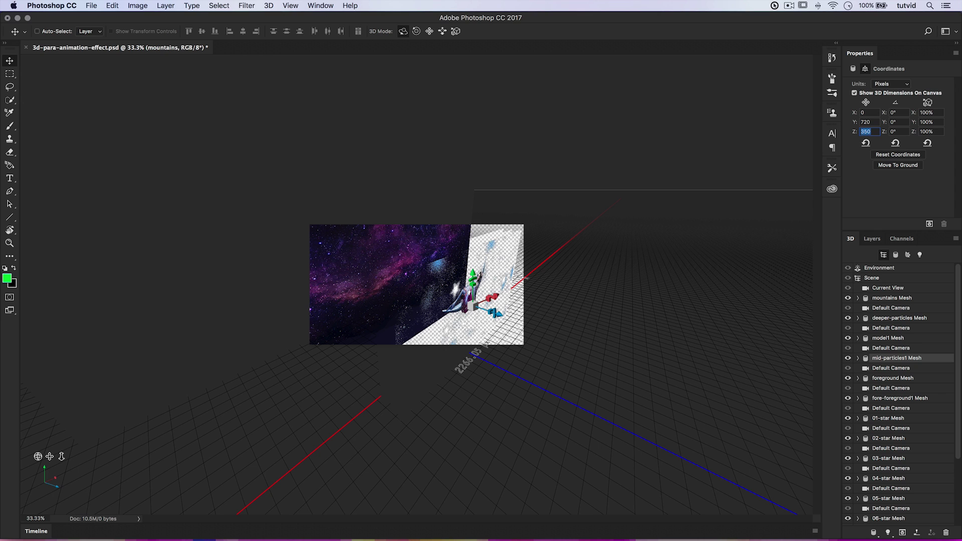
pyautogui.write('450')
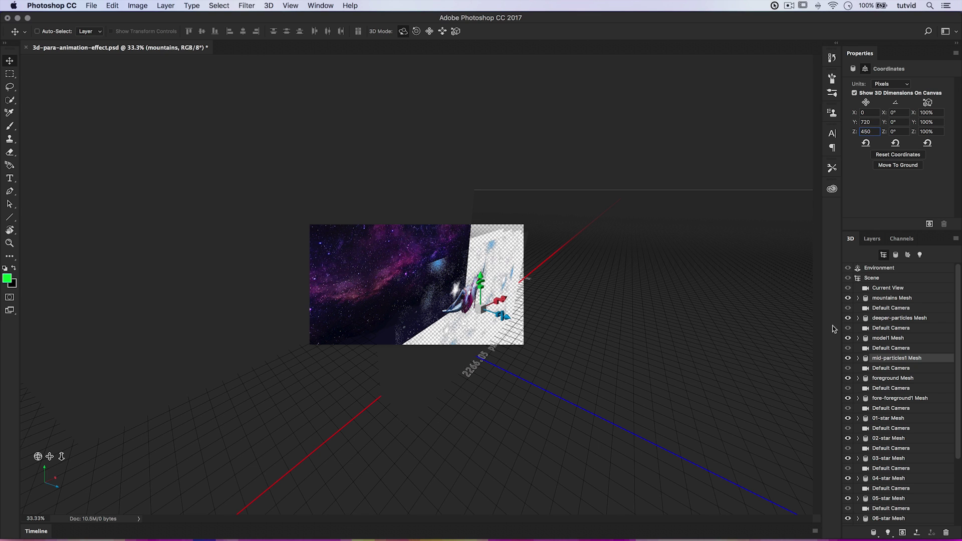
# Set the foreground Mesh's Z position to 600 pixels
pyautogui.click(884, 381)
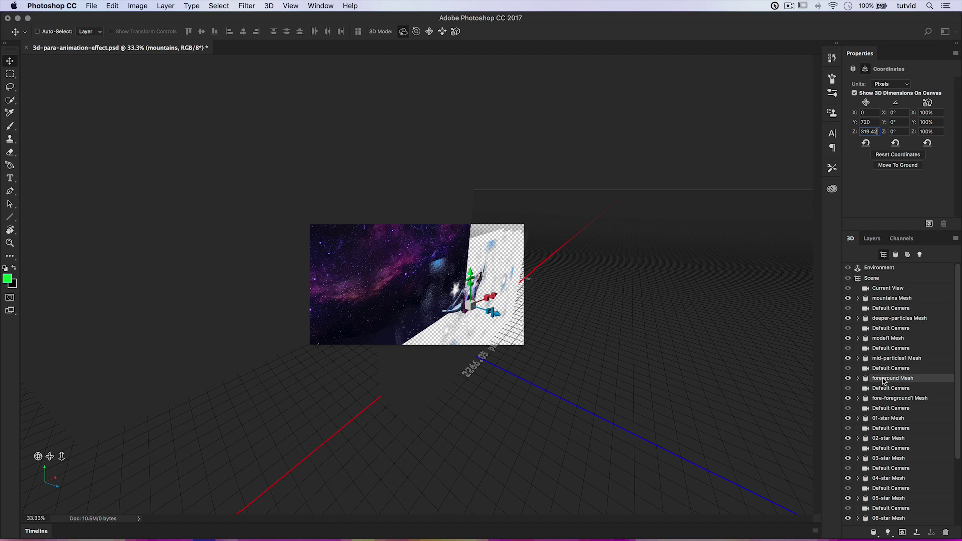
pyautogui.doubleClick(872, 132)
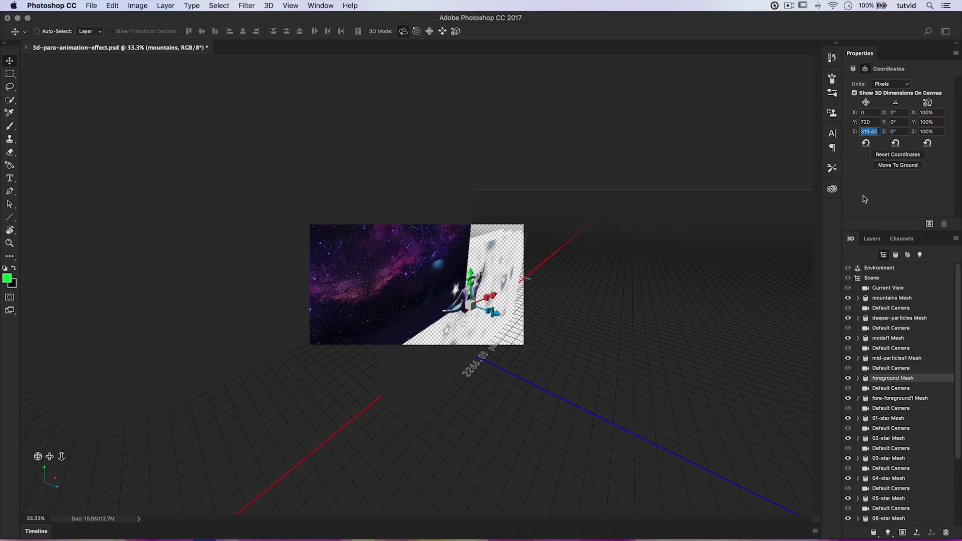
pyautogui.write('600')
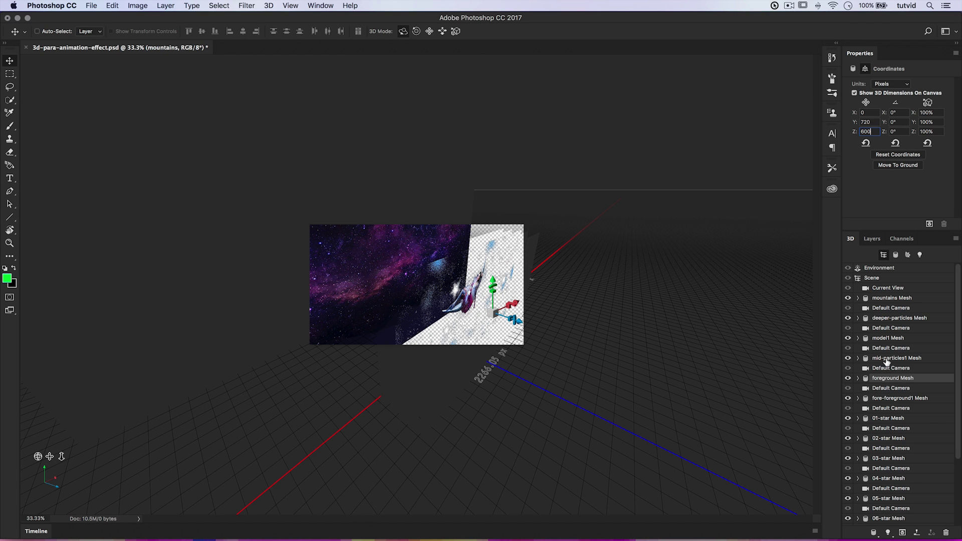
# Set the fore-foreground1 Mesh's Z position to 800 pixels
pyautogui.click(891, 399)
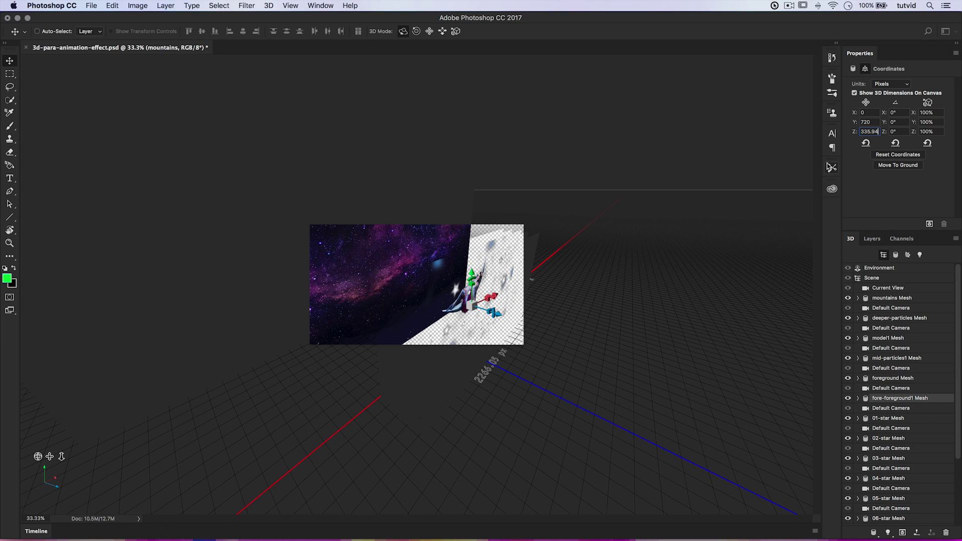
pyautogui.doubleClick(863, 131)
pyautogui.write('800')
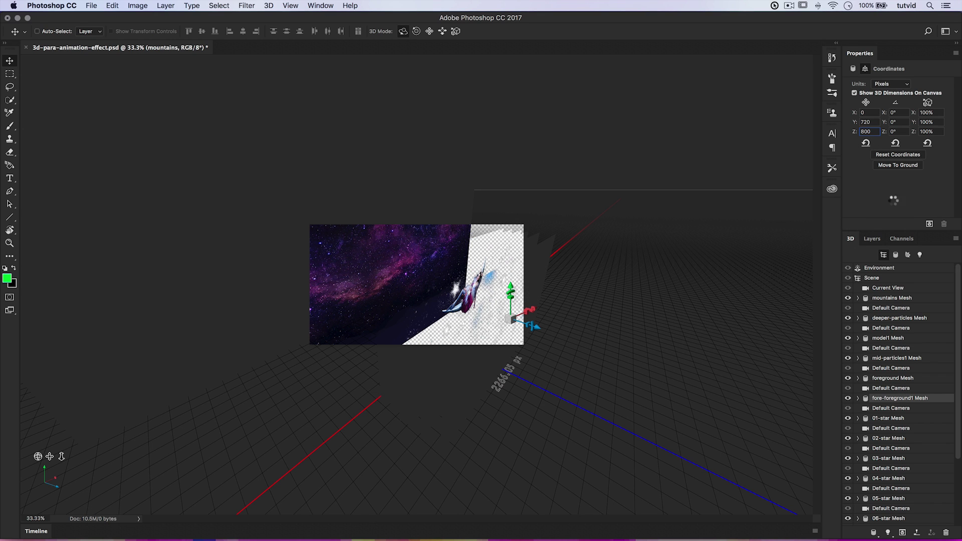
# Return the camera to the Default view and scale the mid-particles1 Mesh down uniformly to about 87%
pyautogui.click(53, 485)
pyautogui.click(85, 490)
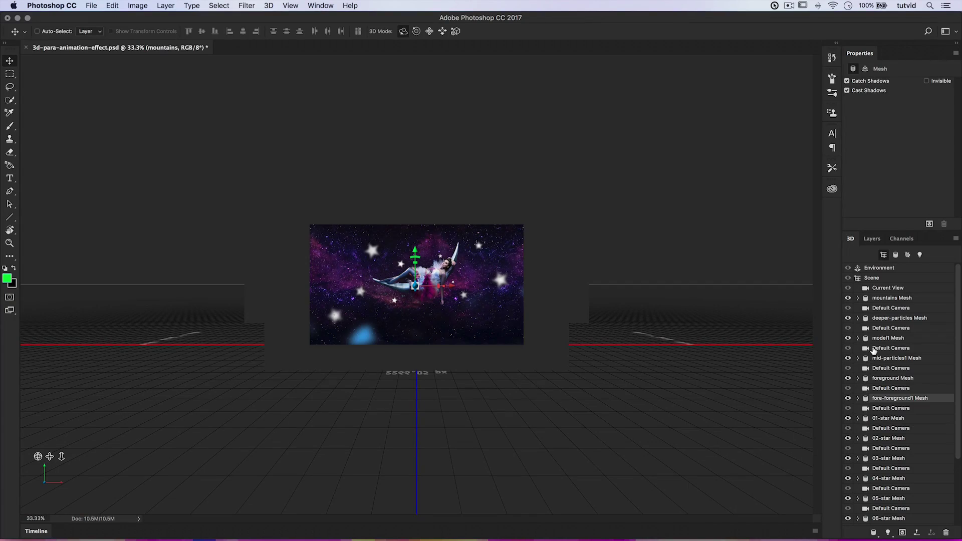
pyautogui.click(891, 359)
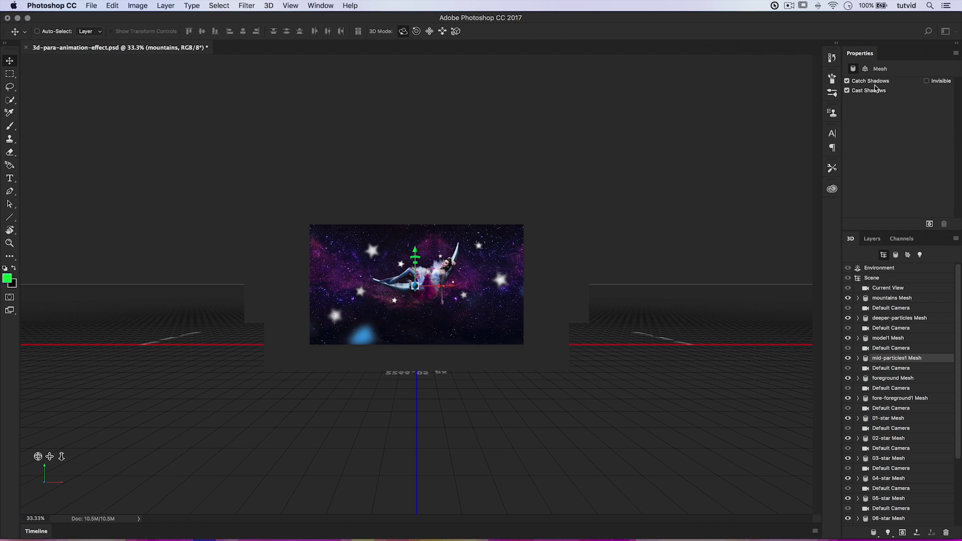
pyautogui.click(865, 69)
pyautogui.click(454, 32)
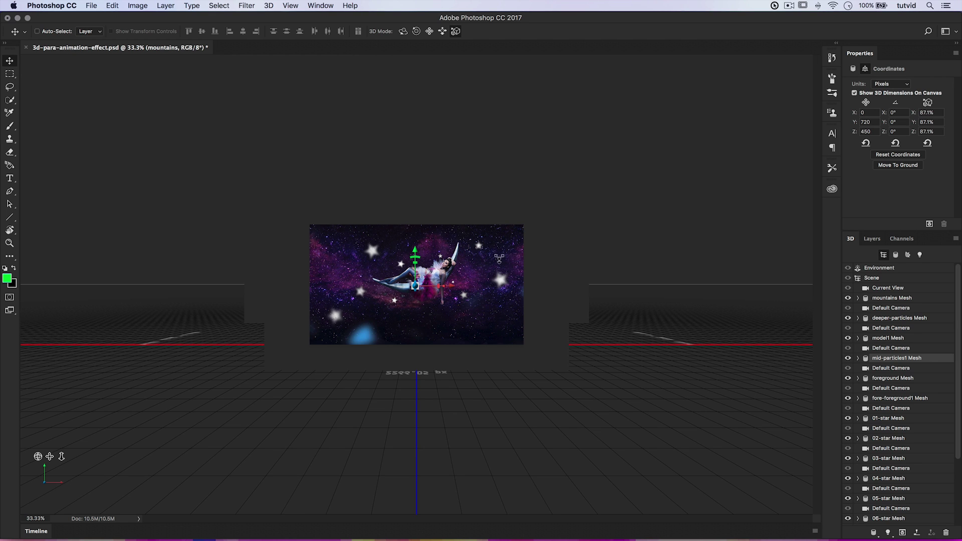
# Scale the foreground Mesh down uniformly to about 81% and the fore-foreground1 Mesh to about 73%
pyautogui.click(894, 380)
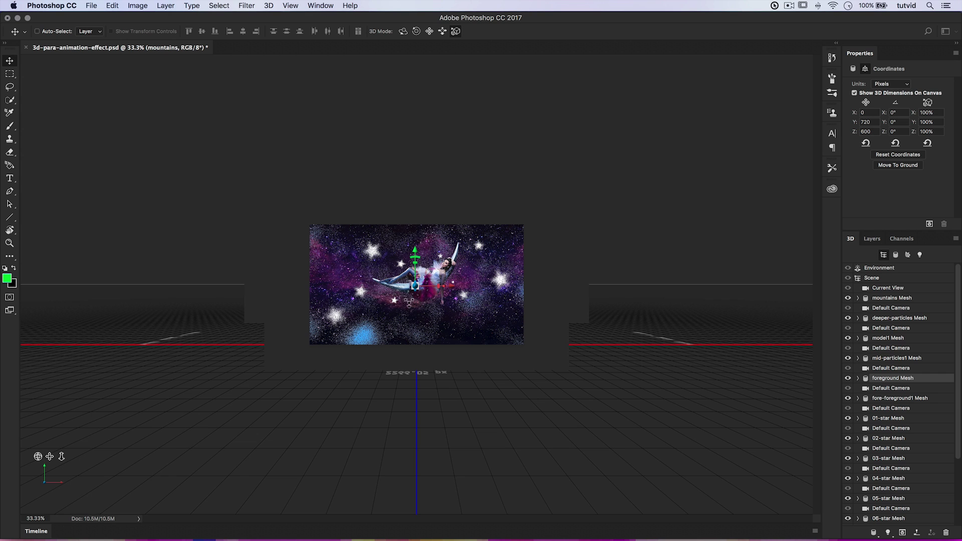
pyautogui.moveTo(801, 396); pyautogui.dragTo(800, 414)
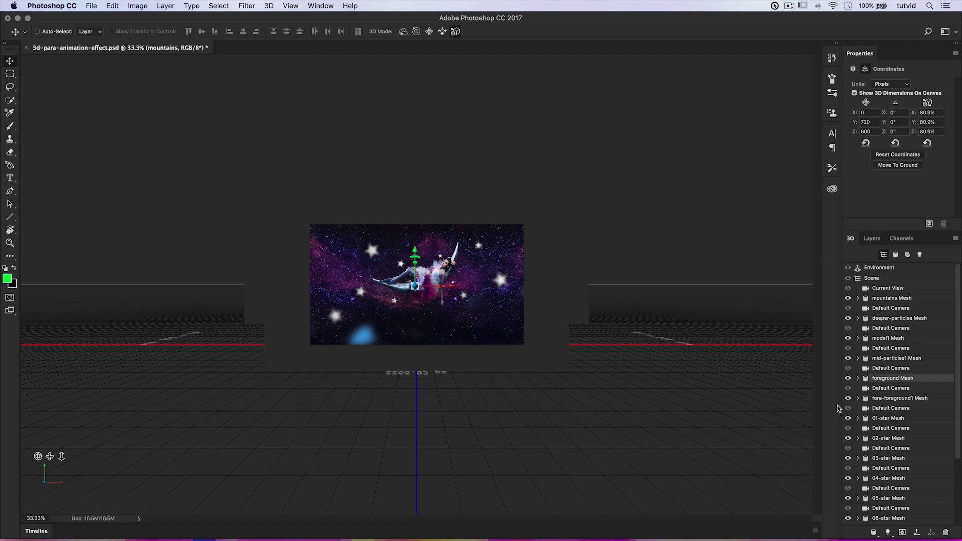
pyautogui.click(900, 399)
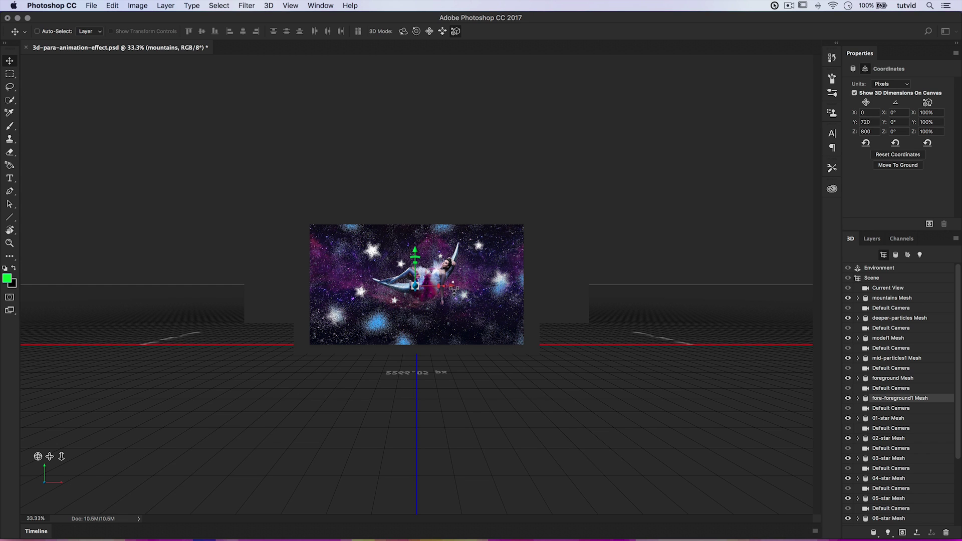
pyautogui.moveTo(434, 300); pyautogui.dragTo(528, 274)
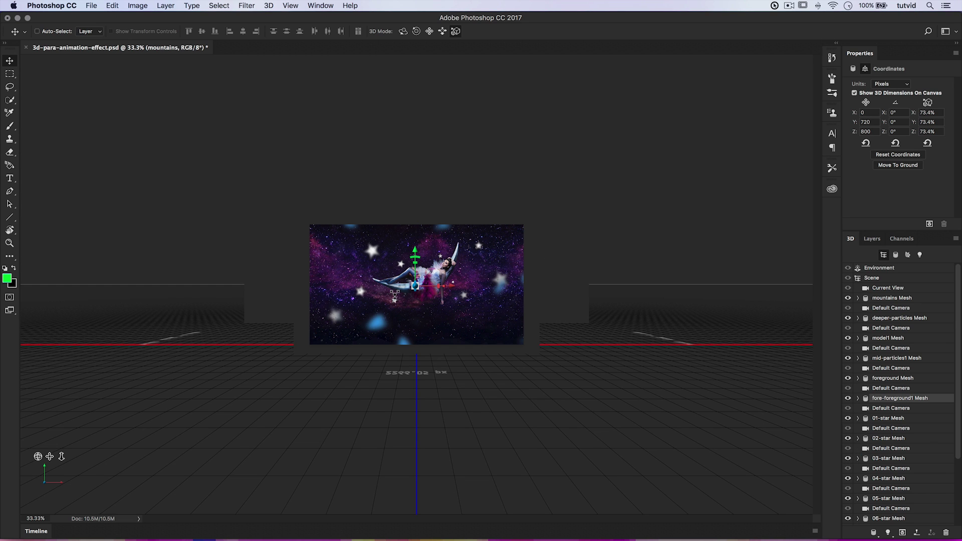
# Set the 01-star Mesh's Z position to 365 pixels
pyautogui.click(881, 288)
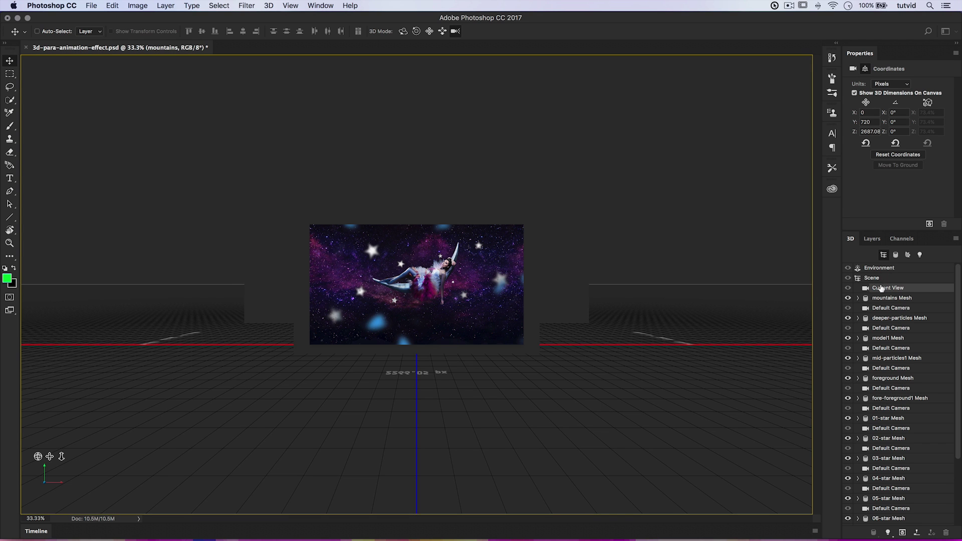
pyautogui.click(403, 31)
pyautogui.moveTo(449, 326)
pyautogui.mouseDown()
pyautogui.moveTo(557, 349)
pyautogui.moveTo(544, 350)
pyautogui.mouseUp()
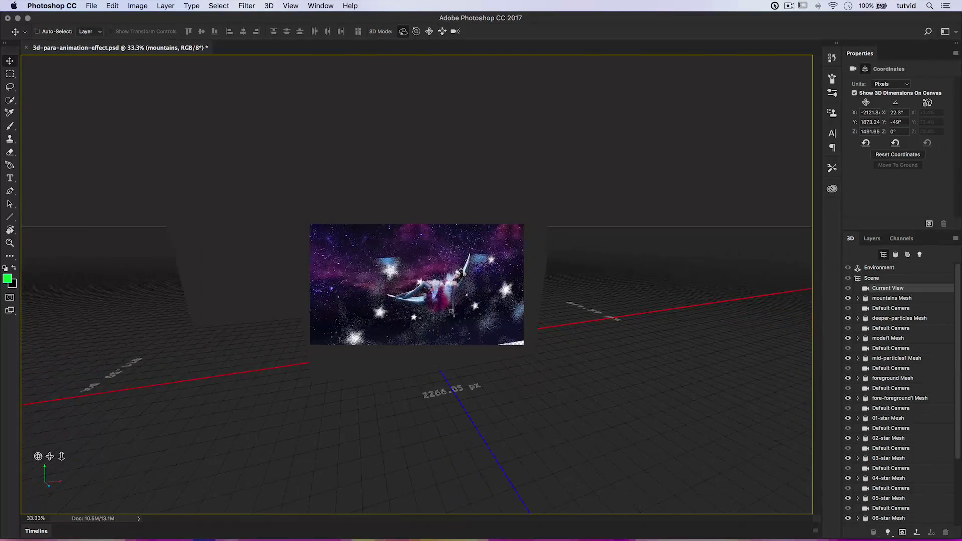
pyautogui.moveTo(451, 321); pyautogui.dragTo(507, 319)
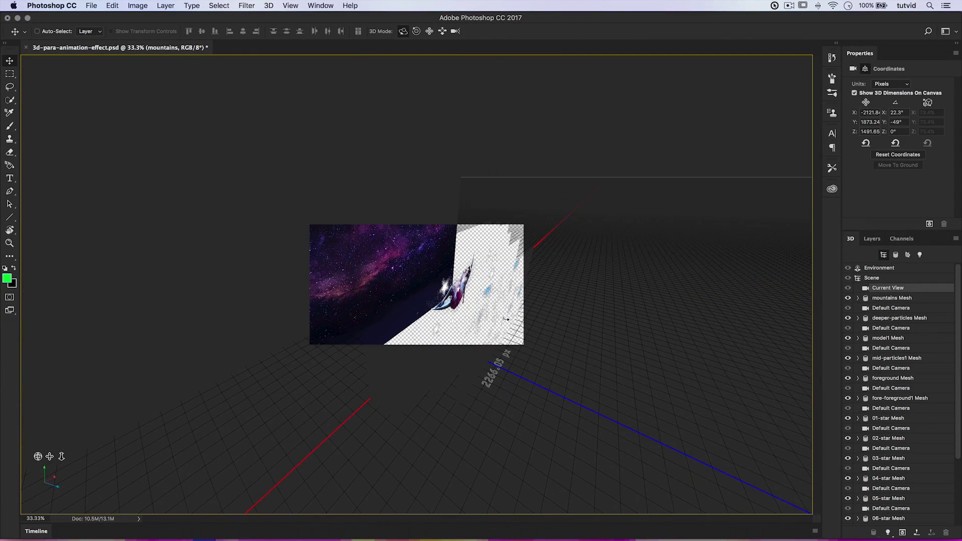
pyautogui.click(889, 418)
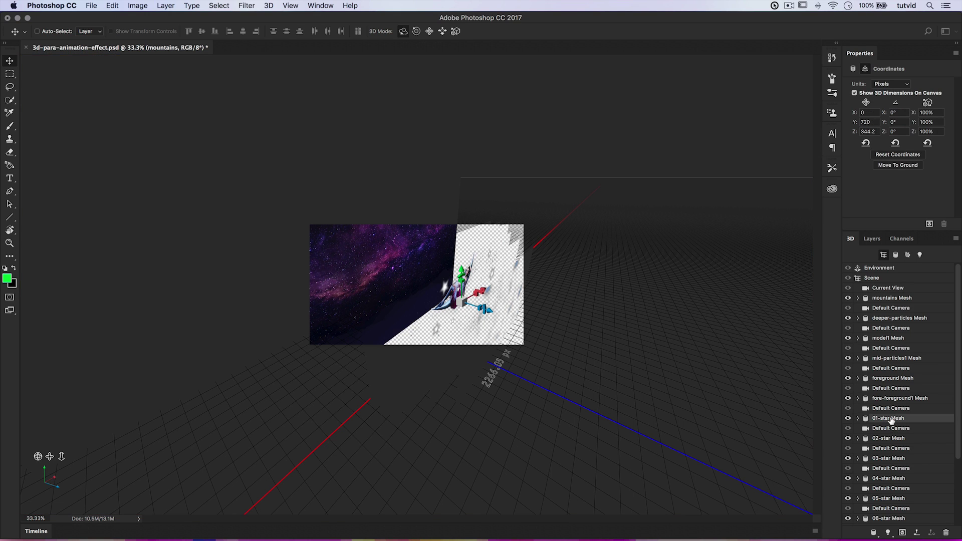
pyautogui.click(875, 131)
pyautogui.write('365')
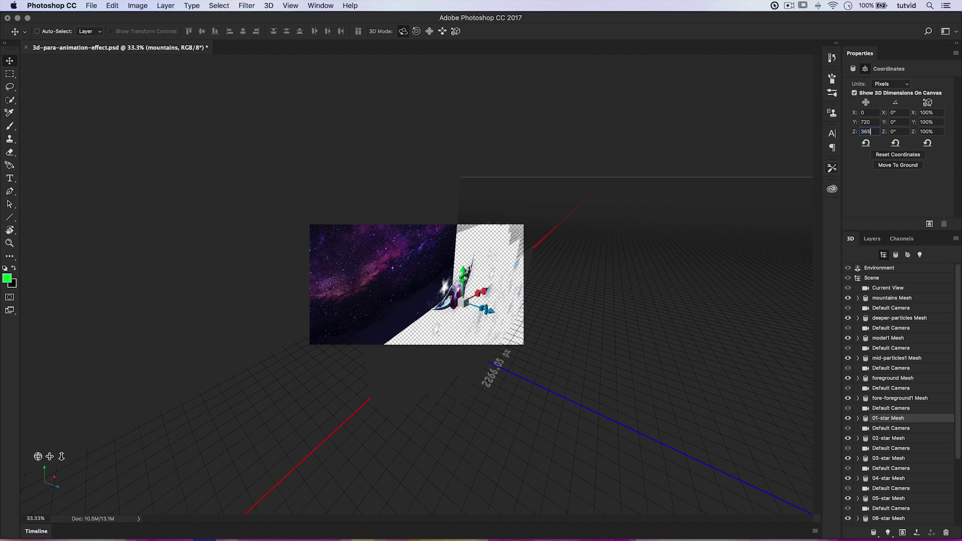
pyautogui.press('Tab')
# Set the Z position of the 02-star Mesh to 400 pixels and of the 03-star Mesh to 450 pixels
pyautogui.click(888, 439)
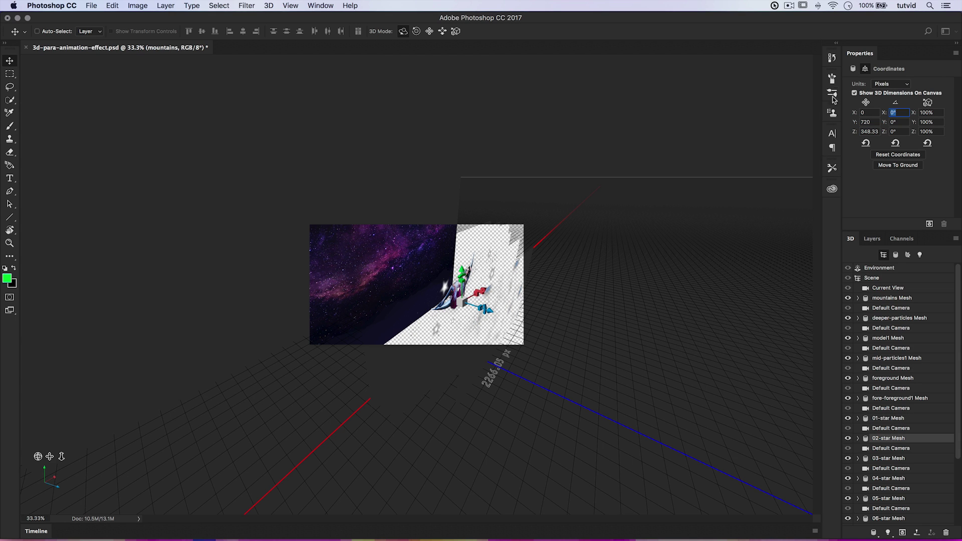
pyautogui.click(869, 131)
pyautogui.write('400')
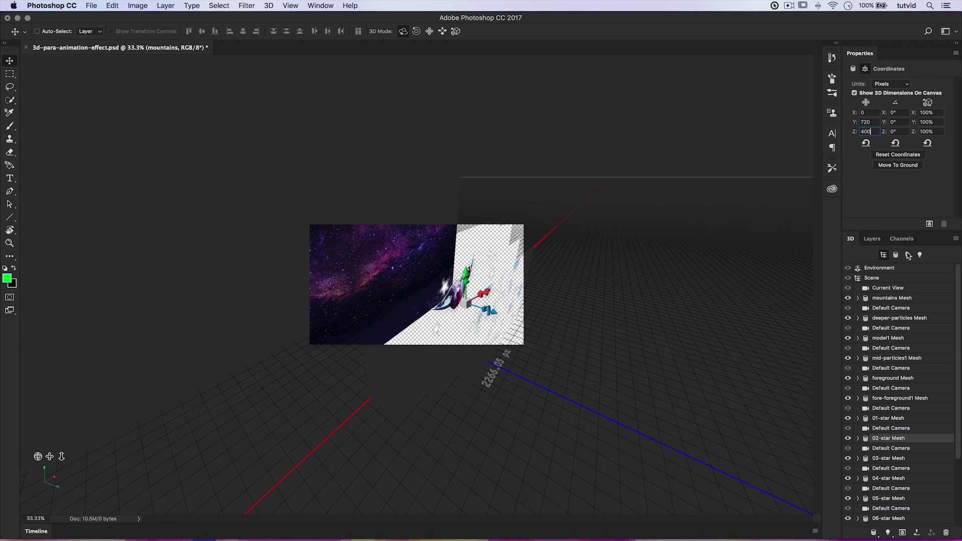
pyautogui.click(897, 458)
pyautogui.click(869, 131)
pyautogui.write('450')
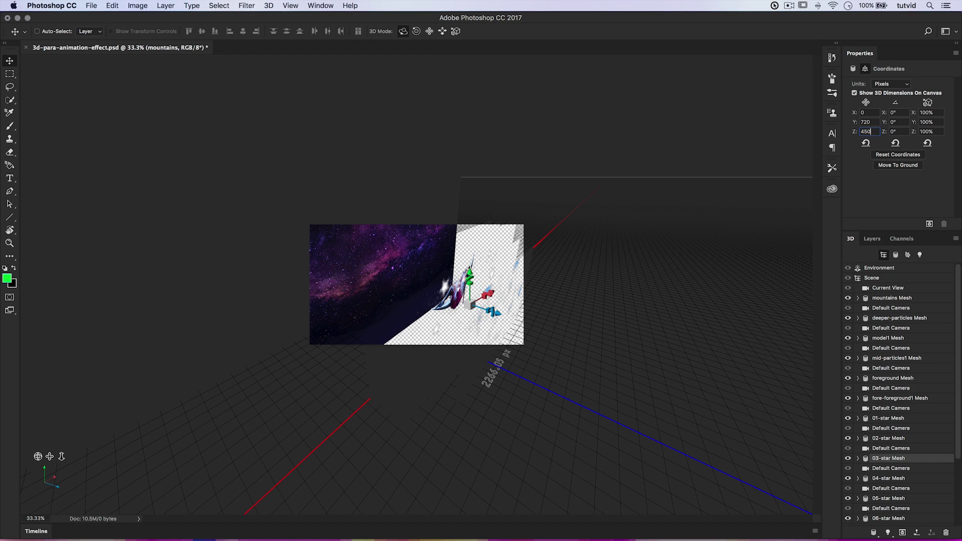
# Set the Z position of the 04-star Mesh to 500 pixels and of the 05-star Mesh to 550 pixels
pyautogui.click(889, 479)
pyautogui.click(863, 131)
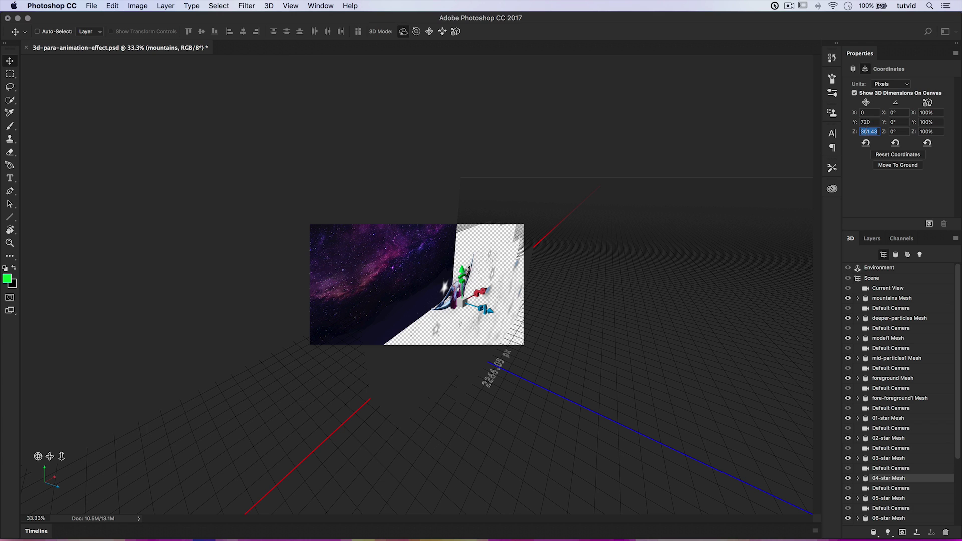
pyautogui.write('500')
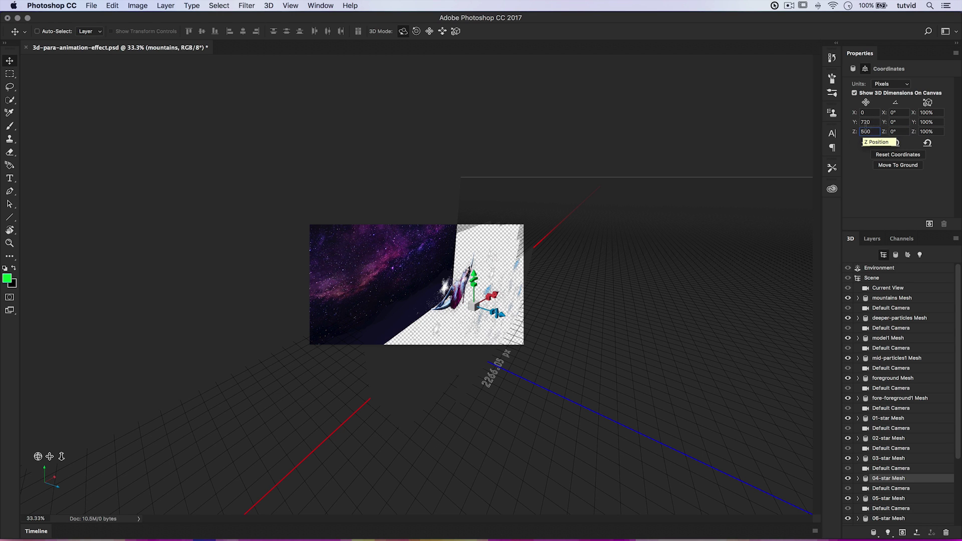
pyautogui.click(889, 499)
pyautogui.doubleClick(866, 131)
pyautogui.write('550')
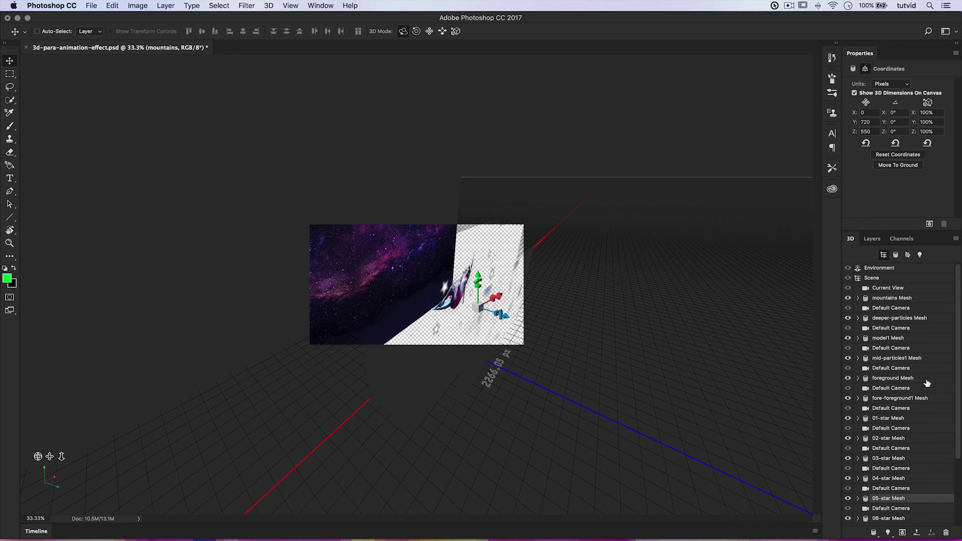
# Set the 06-star Mesh's Z position to 600 pixels
pyautogui.scroll(-3, 918, 415)
pyautogui.click(897, 431)
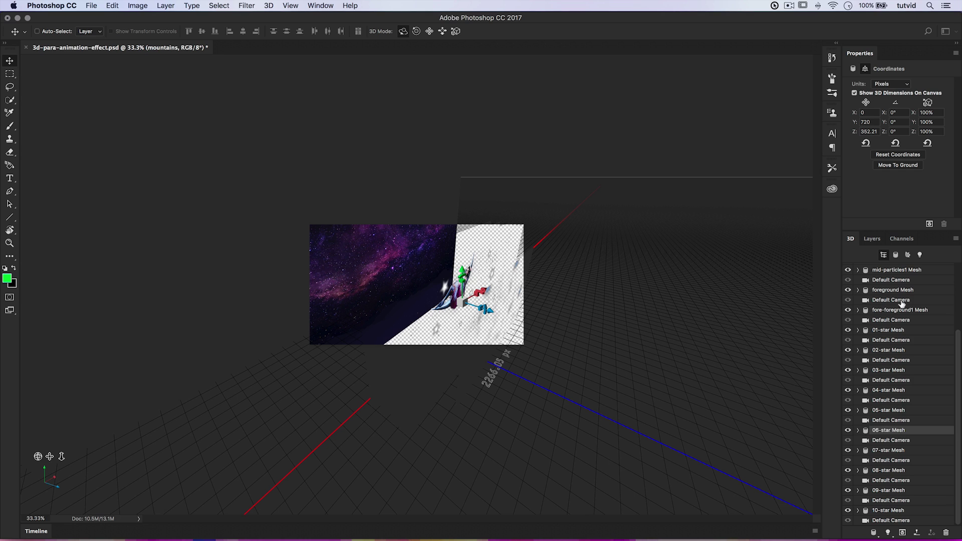
pyautogui.doubleClick(872, 132)
pyautogui.write('600')
pyautogui.press('Return')
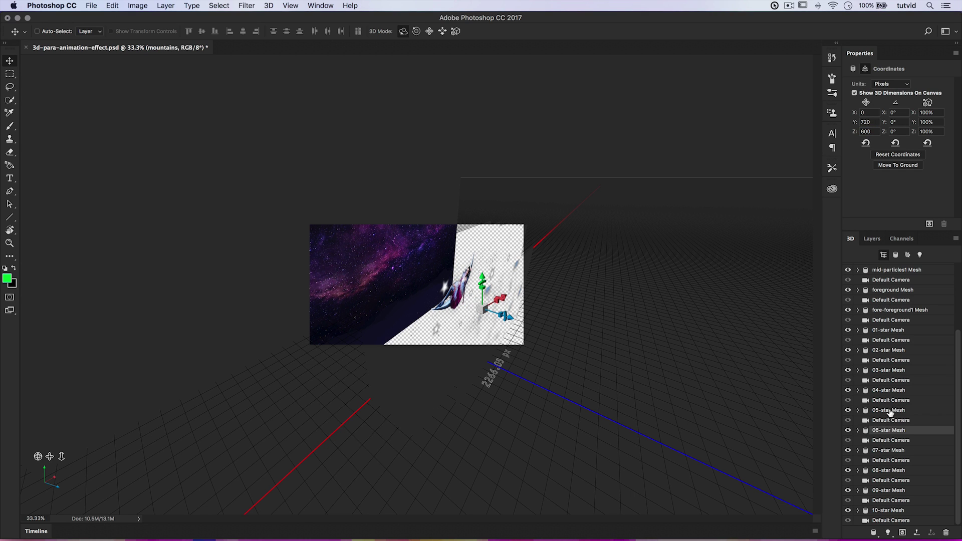
# Set the 07-star Mesh's Z position to 650 pixels
pyautogui.click(888, 411)
pyautogui.click(888, 451)
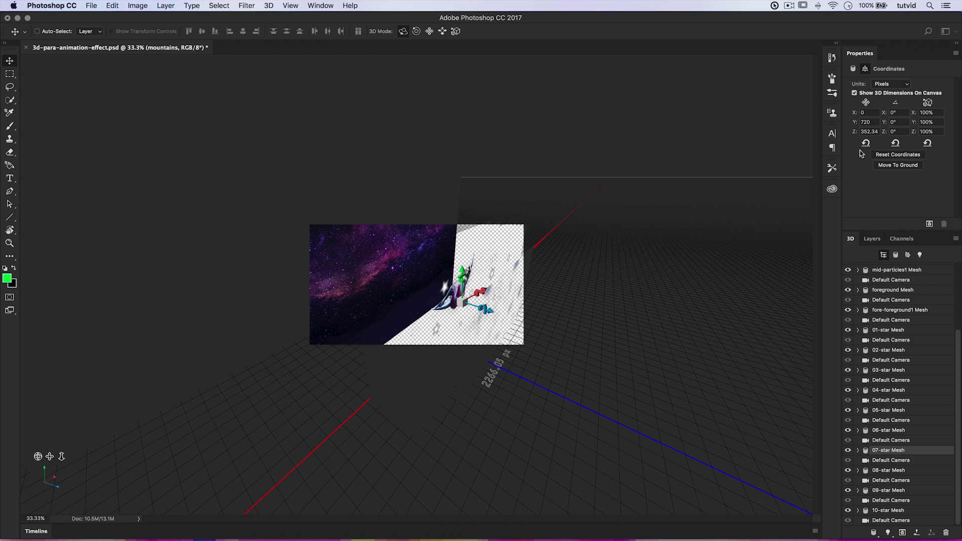
pyautogui.click(867, 131)
pyautogui.write('650')
pyautogui.press('Return')
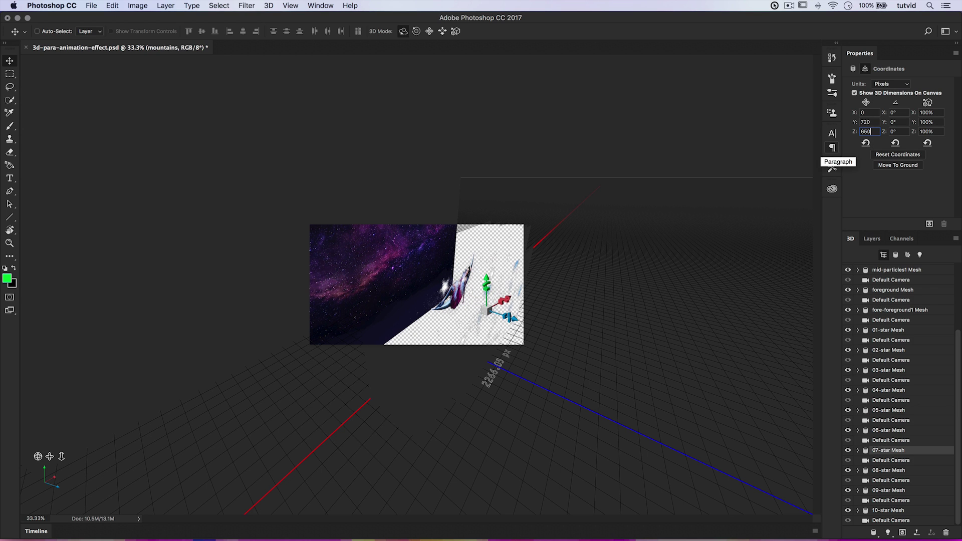
# Set the Z position of the 08-star Mesh to 700 pixels and of the 09-star Mesh to 750 pixels
pyautogui.click(904, 472)
pyautogui.click(867, 131)
pyautogui.write('700')
pyautogui.press('Return')
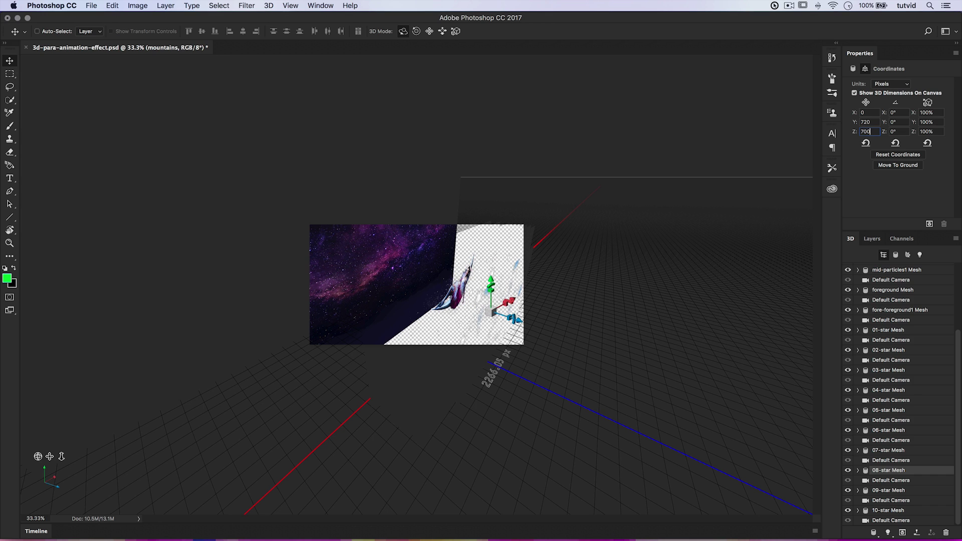
pyautogui.click(904, 491)
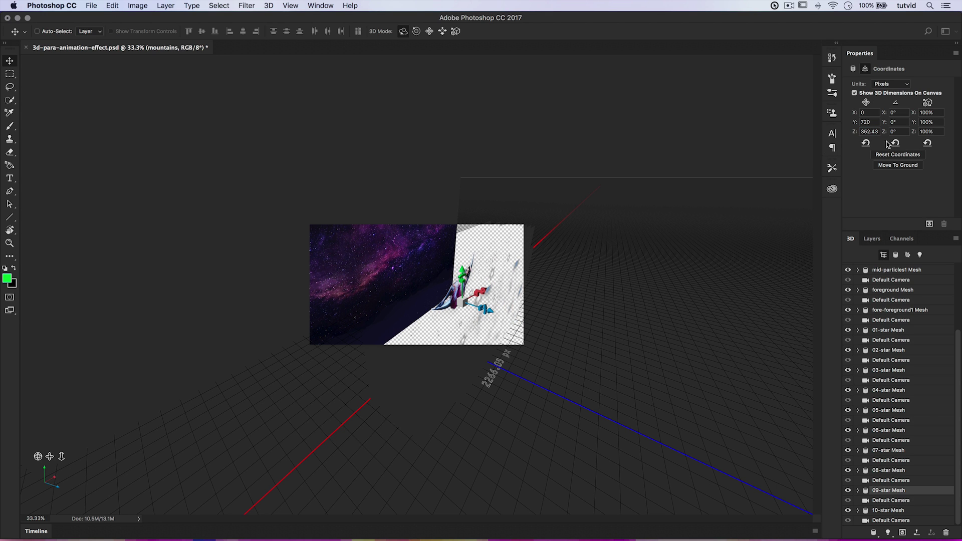
pyautogui.click(864, 131)
pyautogui.write('750')
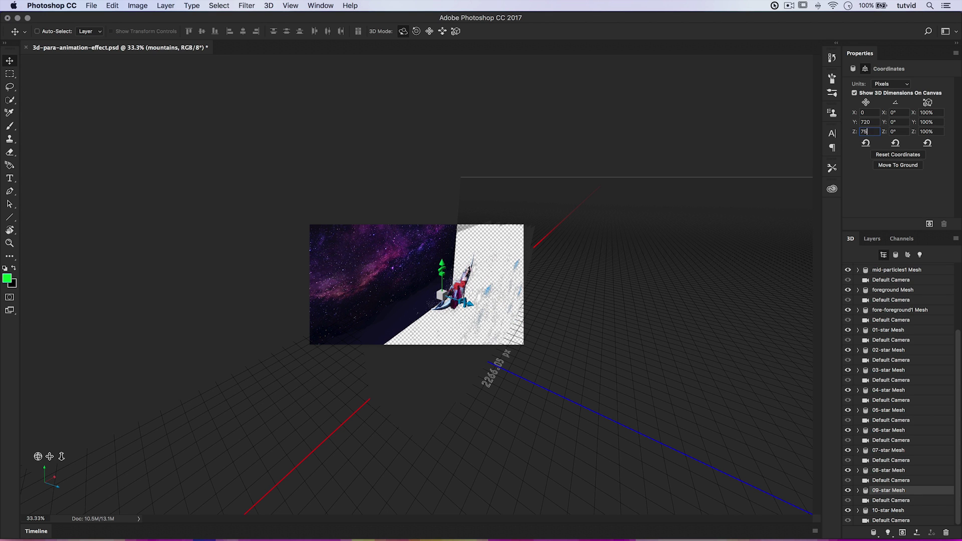
pyautogui.press('Return')
# Set the 10-star Mesh's Z position to 800 pixels
pyautogui.click(893, 511)
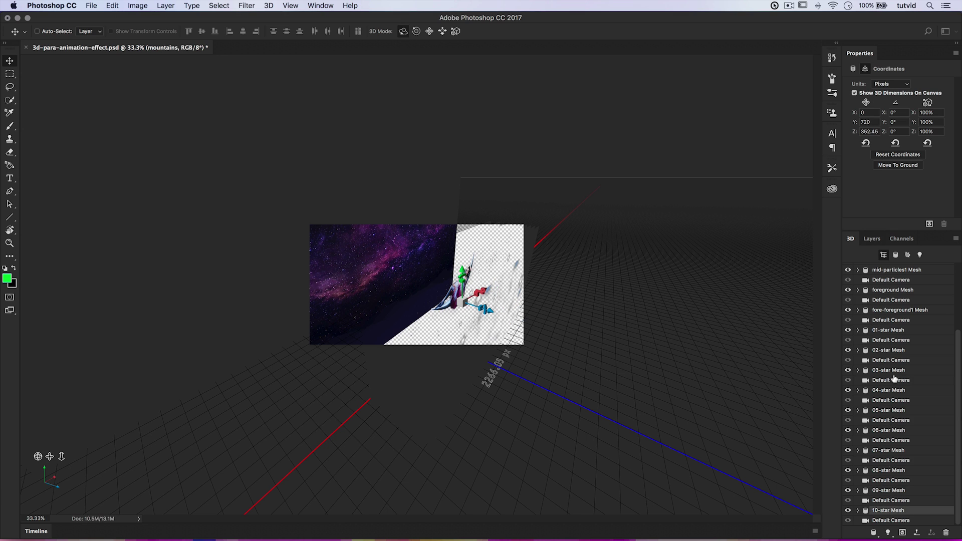
pyautogui.click(874, 131)
pyautogui.write('800')
pyautogui.press('Return')
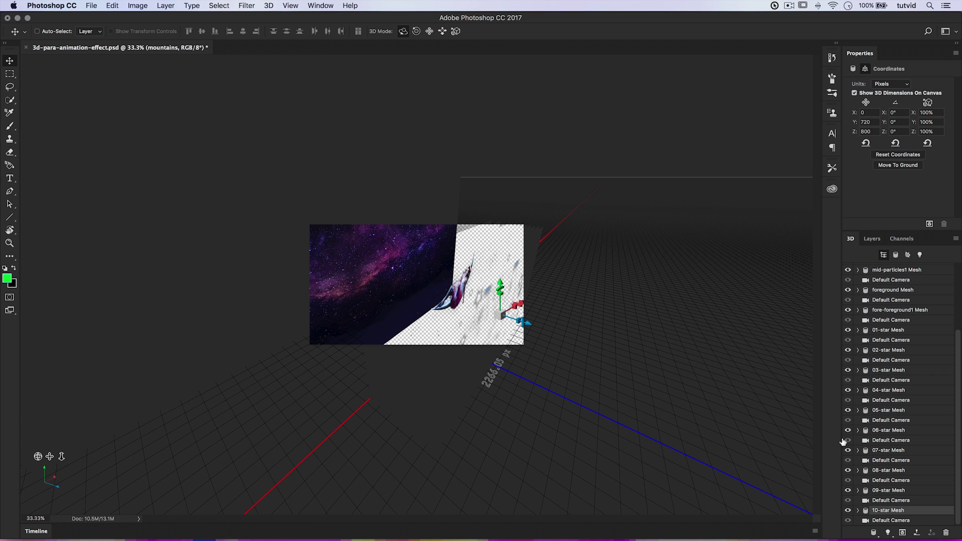
# Return the camera to the Default view and move the 10-star Mesh slightly right so its star sits inside the image's lower-left corner
pyautogui.rightClick(52, 479)
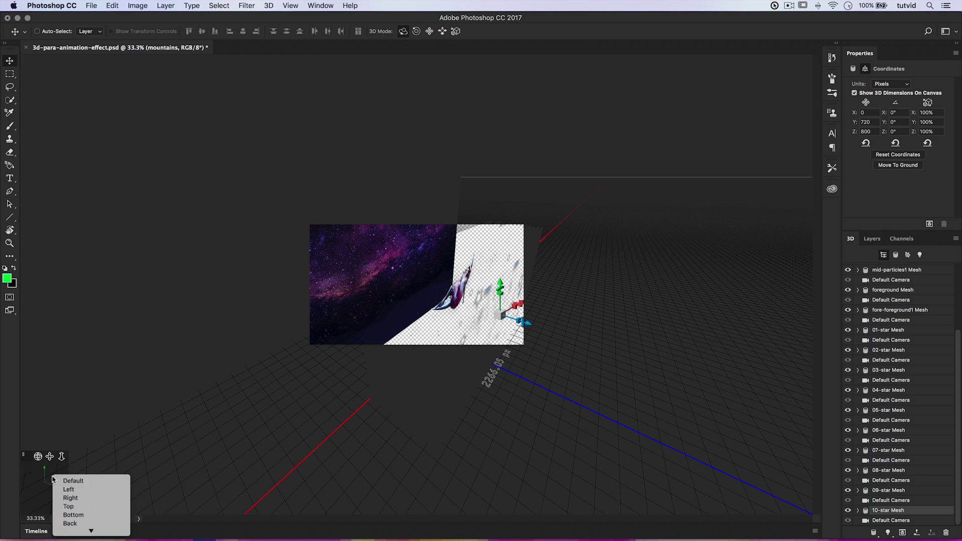
pyautogui.click(70, 481)
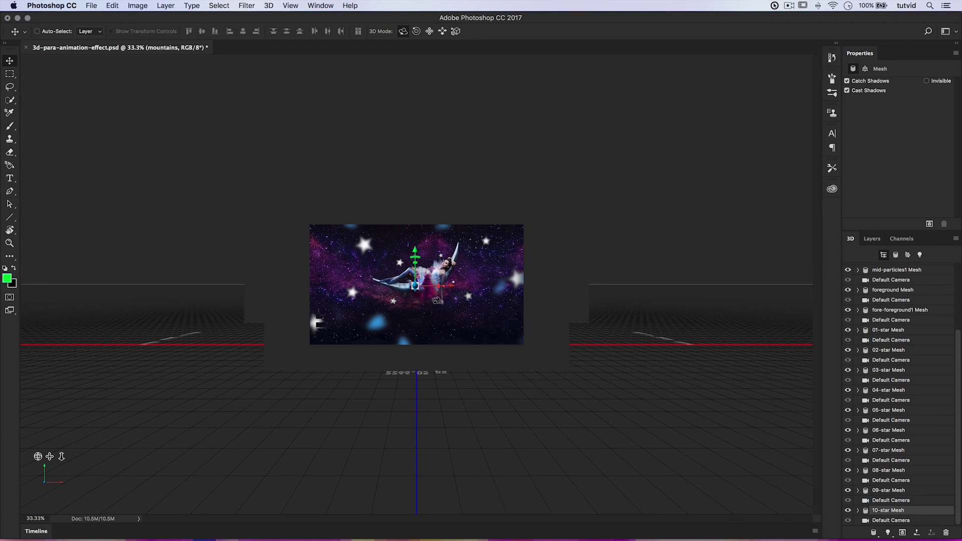
pyautogui.press('super+equal')
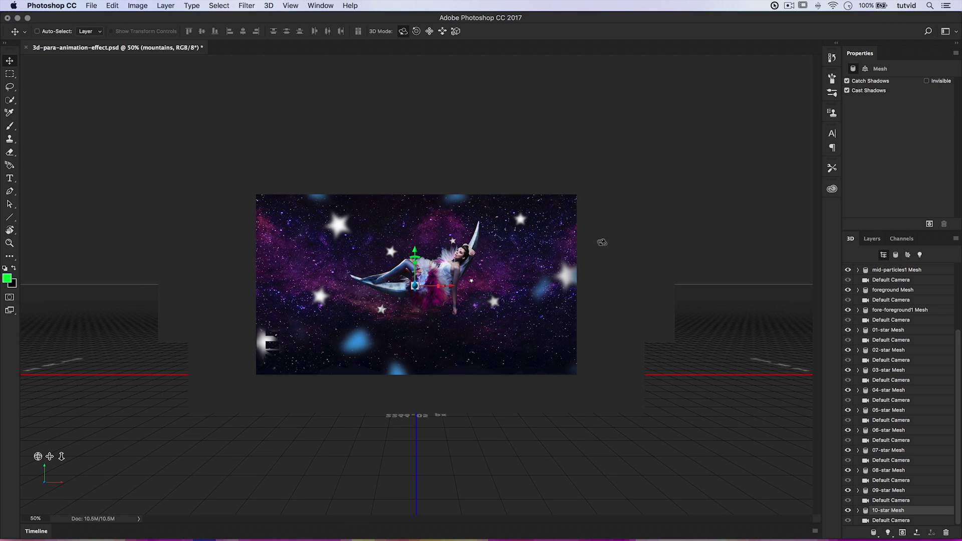
pyautogui.click(430, 31)
pyautogui.moveTo(280, 339)
pyautogui.mouseDown()
pyautogui.moveTo(297, 357)
pyautogui.moveTo(273, 355)
pyautogui.moveTo(277, 345)
pyautogui.mouseUp()
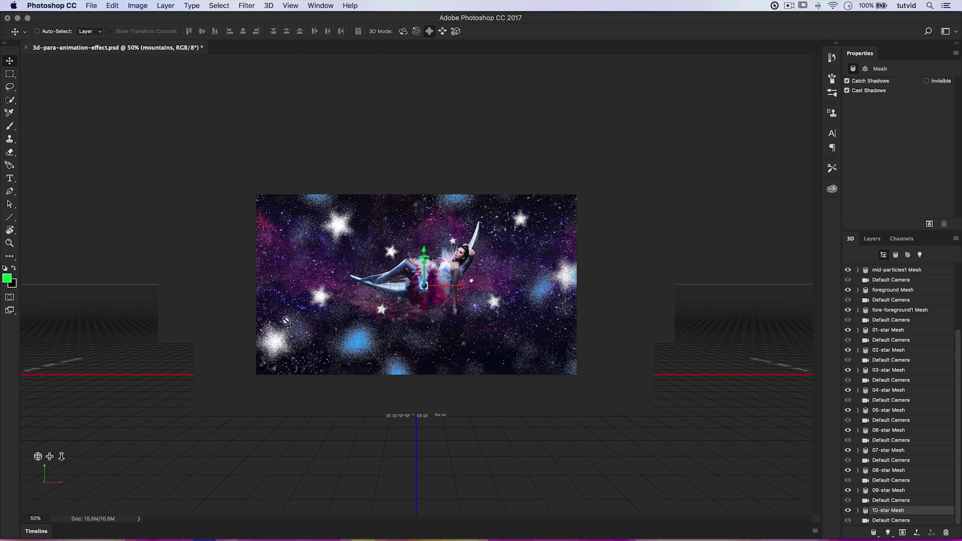
# Nudge the 08-star Mesh slightly left and shift the 09-star Mesh left and up, fully inside the image's right edge
pyautogui.click(887, 471)
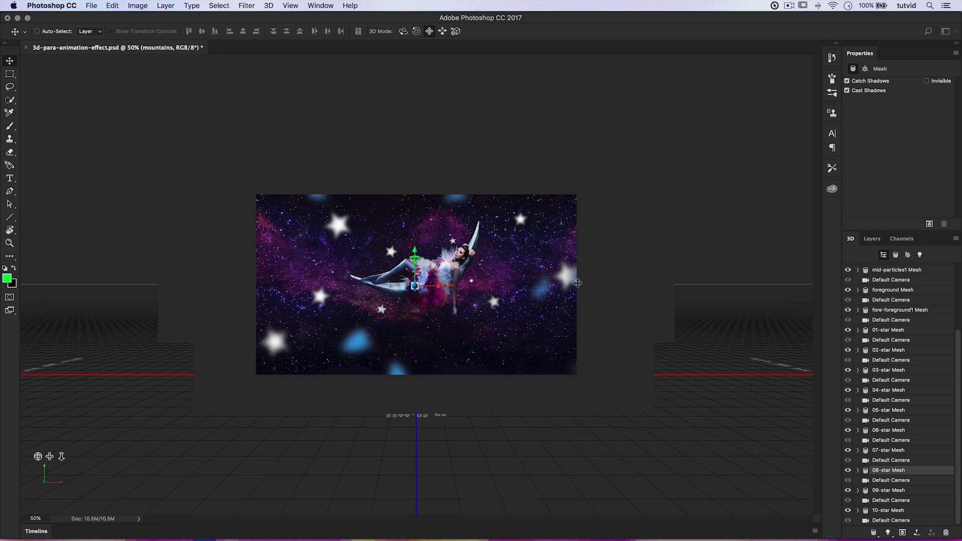
pyautogui.click(888, 490)
pyautogui.moveTo(556, 280); pyautogui.dragTo(560, 305)
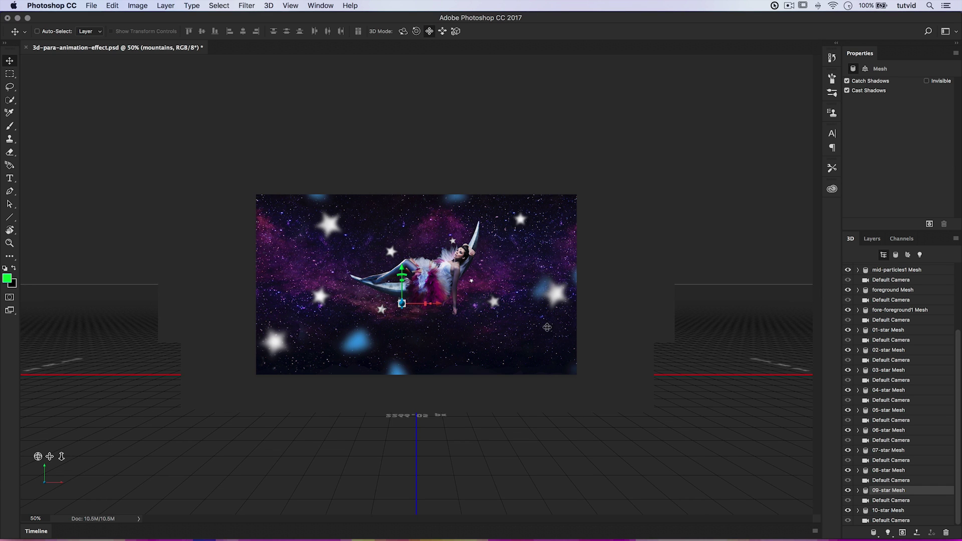
pyautogui.moveTo(556, 292); pyautogui.dragTo(554, 263)
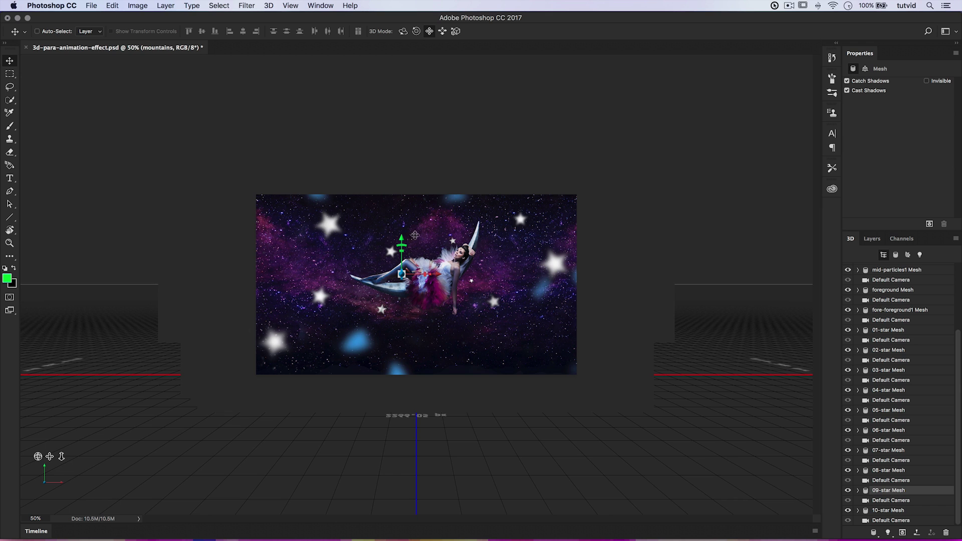
# Shift the small 01-star Mesh slightly left and up beside the model, and save the document
pyautogui.click(884, 330)
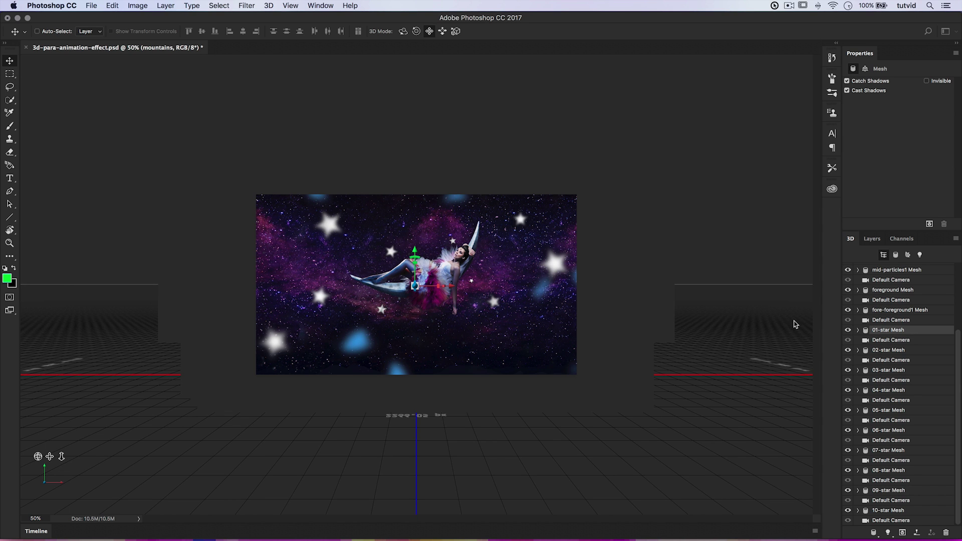
pyautogui.moveTo(475, 282); pyautogui.dragTo(475, 275)
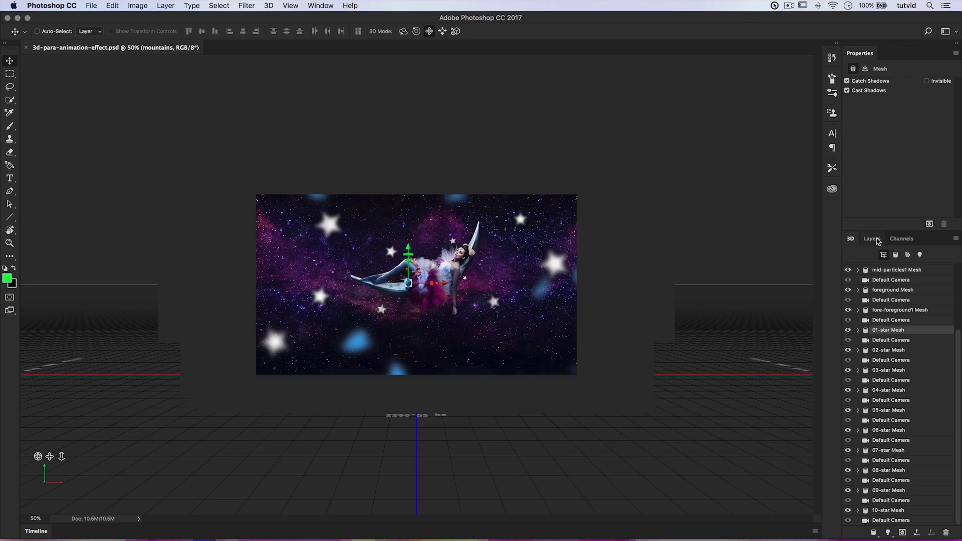
# Reveal the layers list, open and enlarge the Timeline area, and create a video timeline for the mountains layer
pyautogui.click(873, 239)
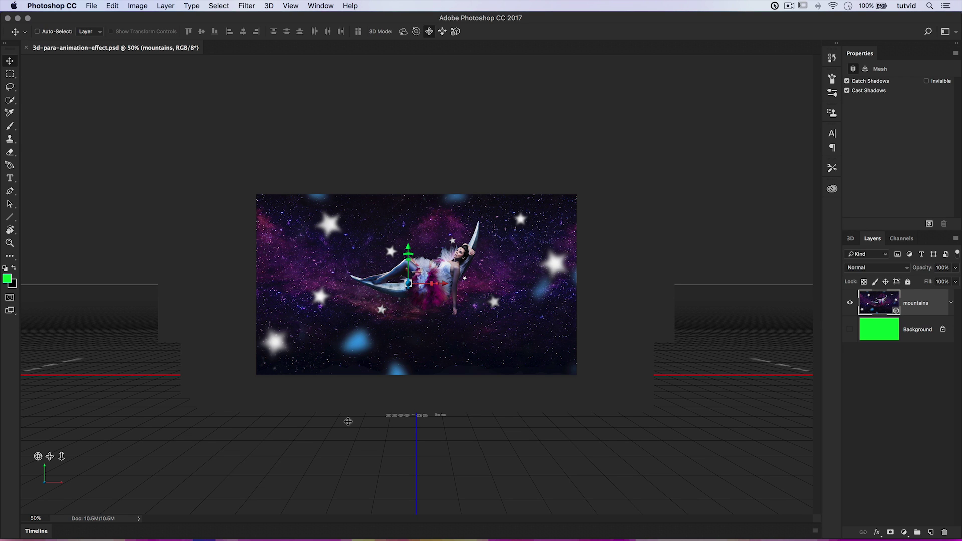
pyautogui.click(333, 6)
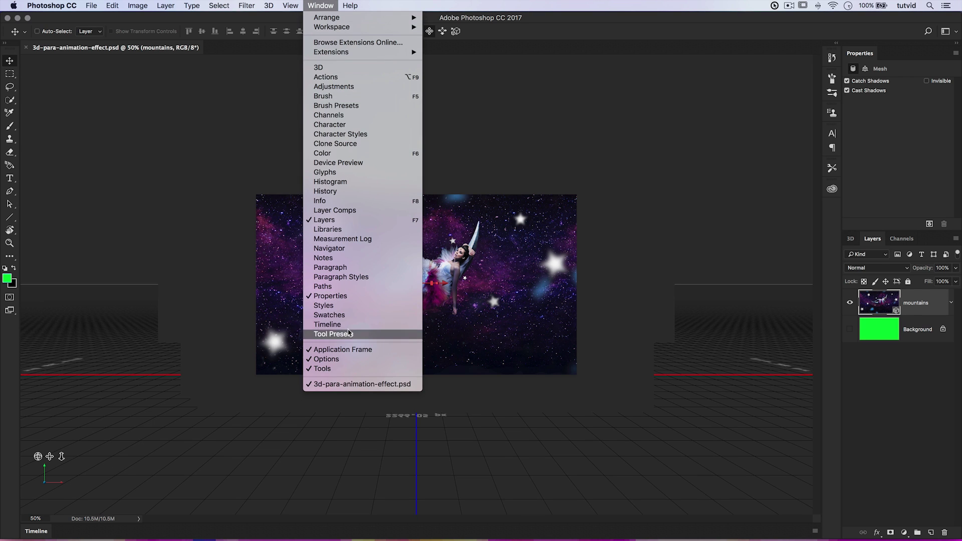
pyautogui.click(351, 350)
pyautogui.moveTo(405, 458); pyautogui.dragTo(421, 328)
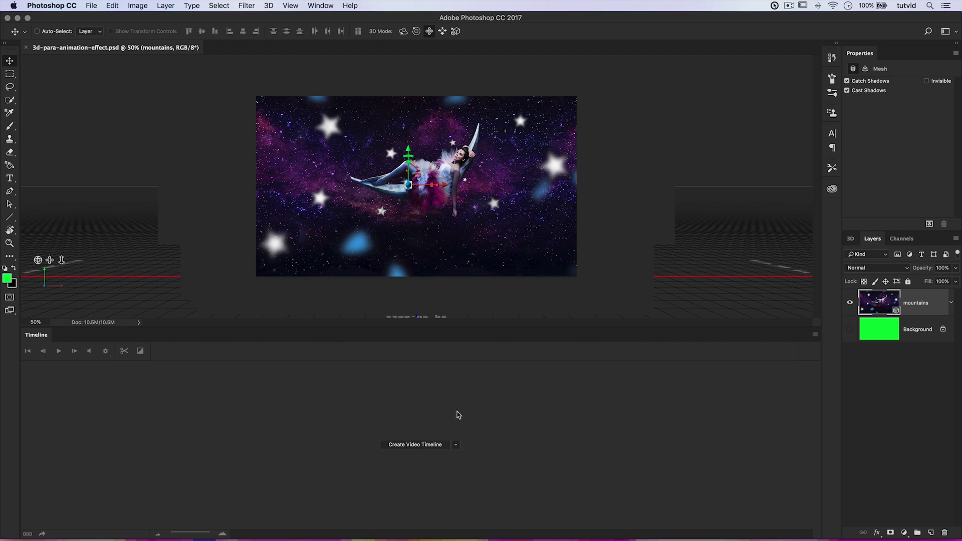
pyautogui.click(455, 447)
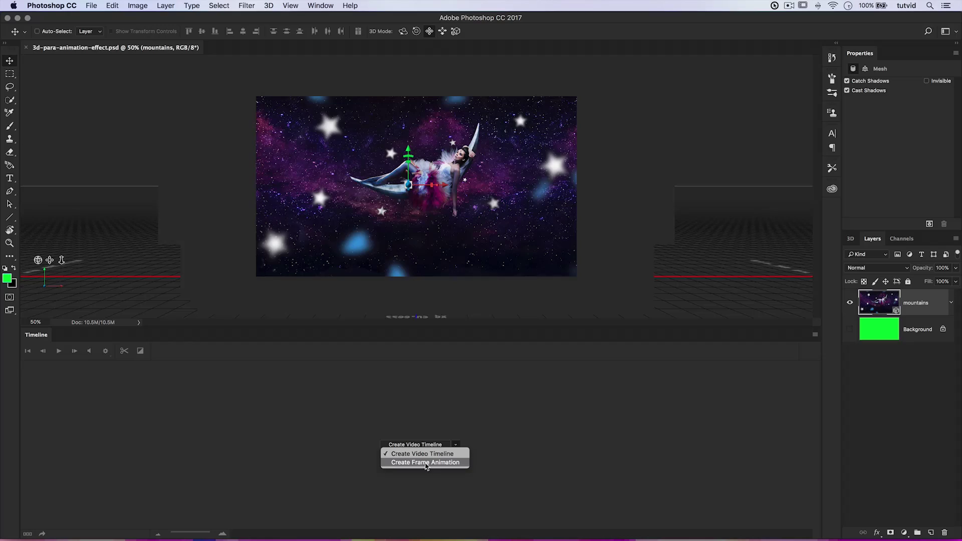
pyautogui.click(428, 455)
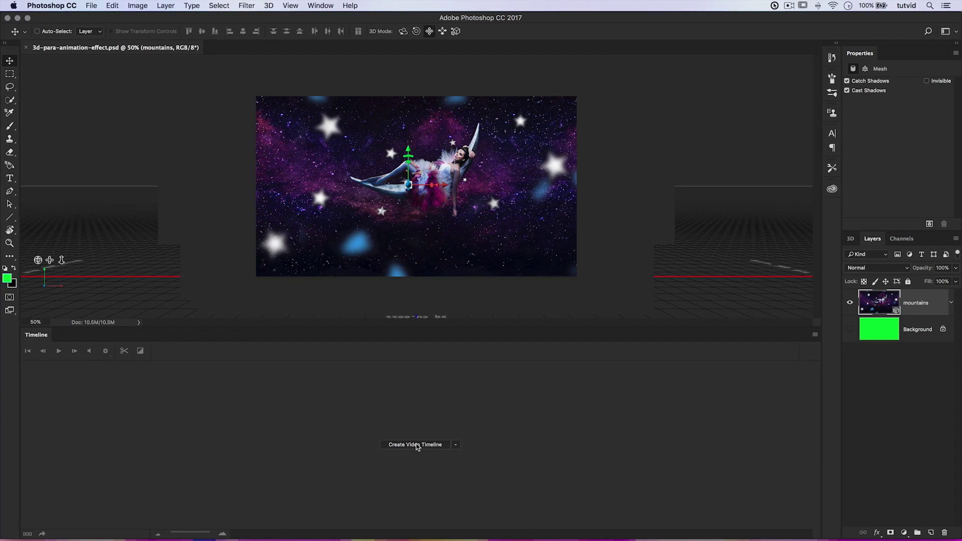
pyautogui.click(416, 445)
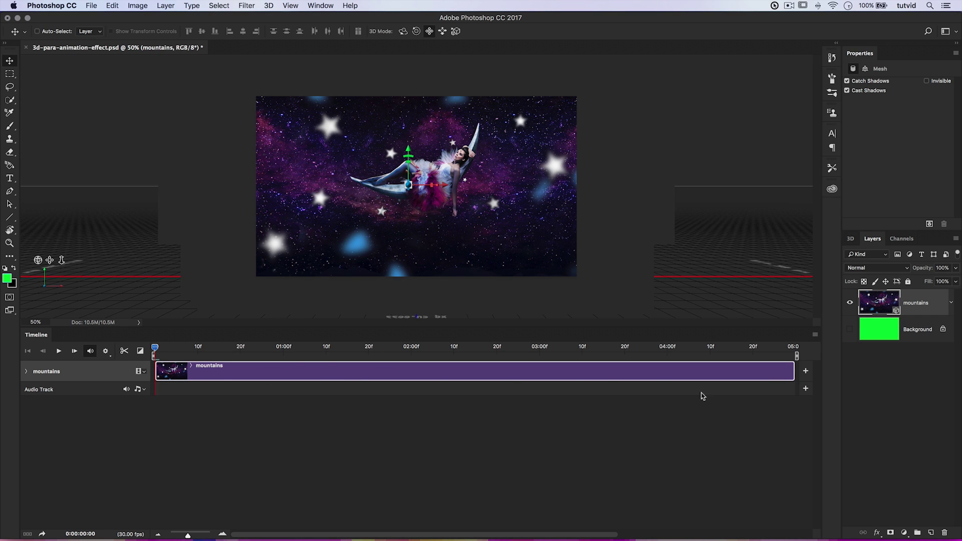
# Extend the mountains clip to 6 seconds and keep the timeline frame rate at 30 fps
pyautogui.moveTo(189, 535); pyautogui.dragTo(183, 535)
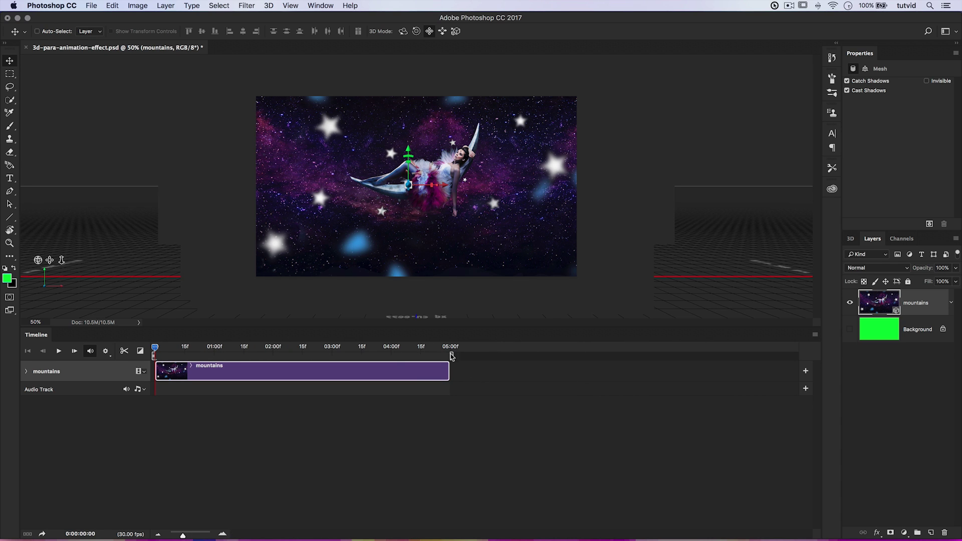
pyautogui.moveTo(447, 372); pyautogui.dragTo(507, 372)
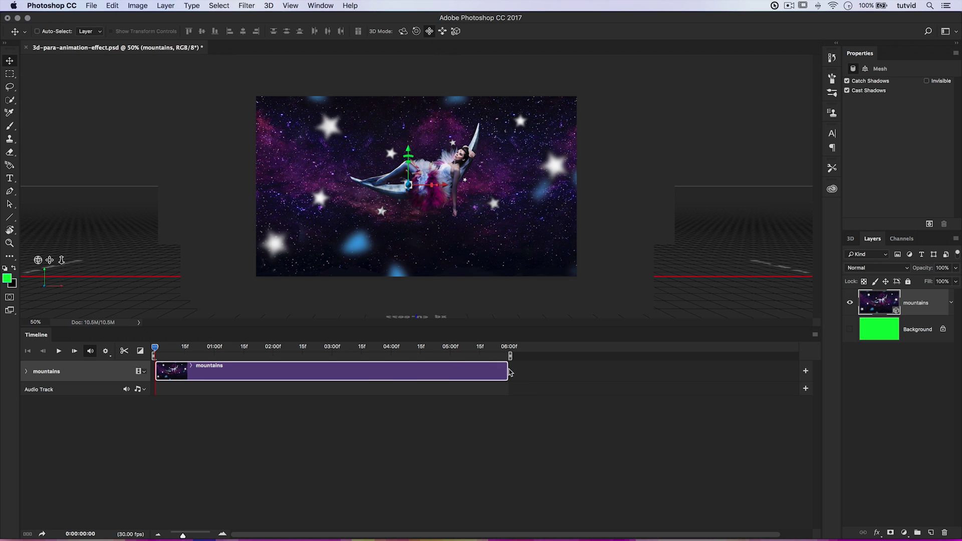
pyautogui.click(815, 335)
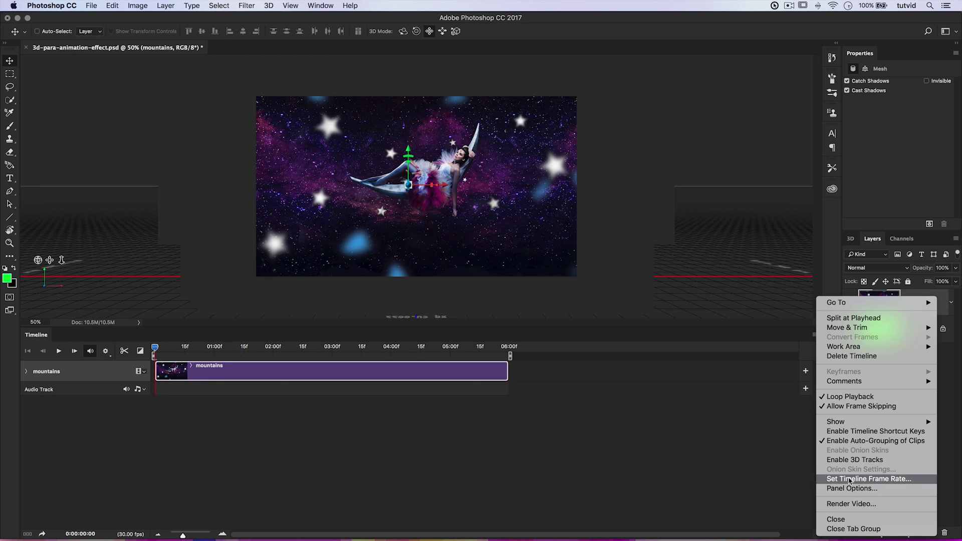
pyautogui.click(850, 479)
pyautogui.click(487, 288)
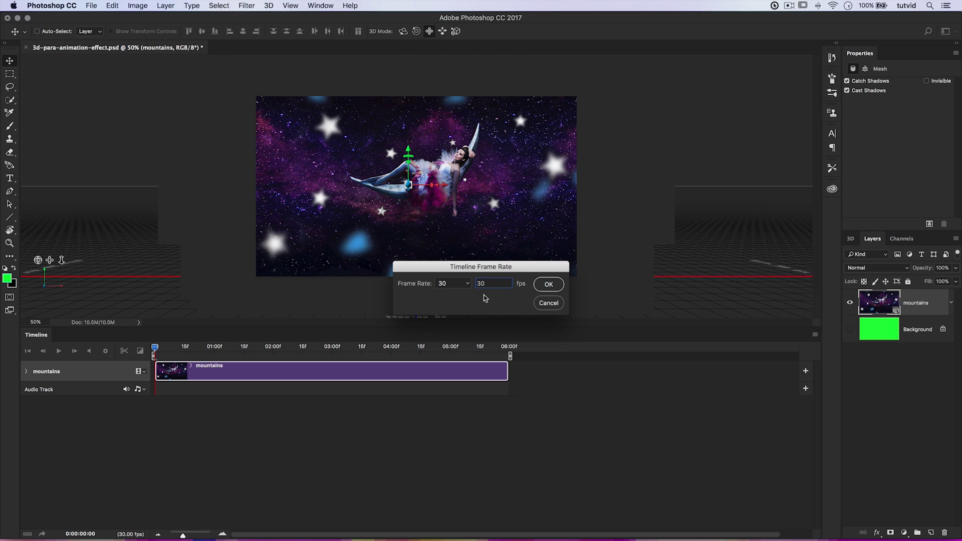
pyautogui.click(468, 284)
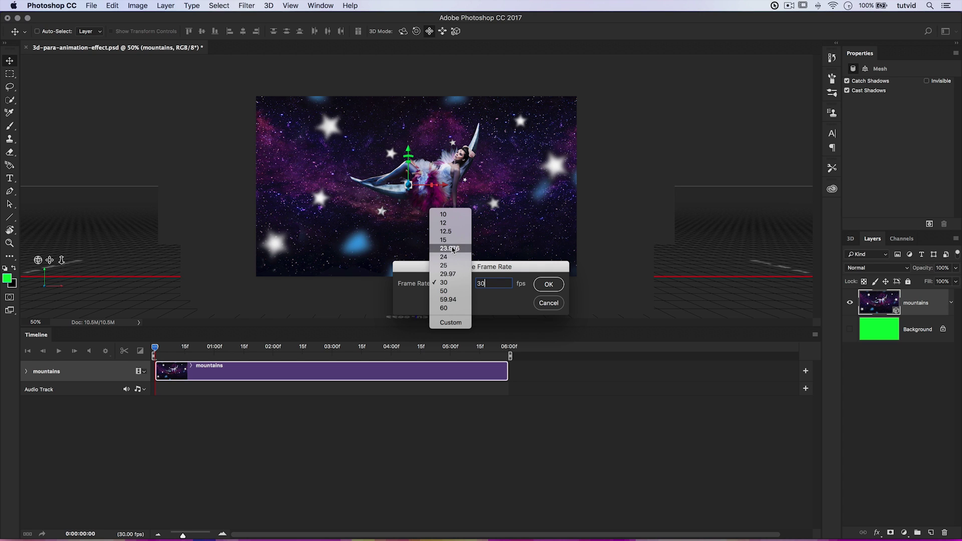
pyautogui.click(465, 284)
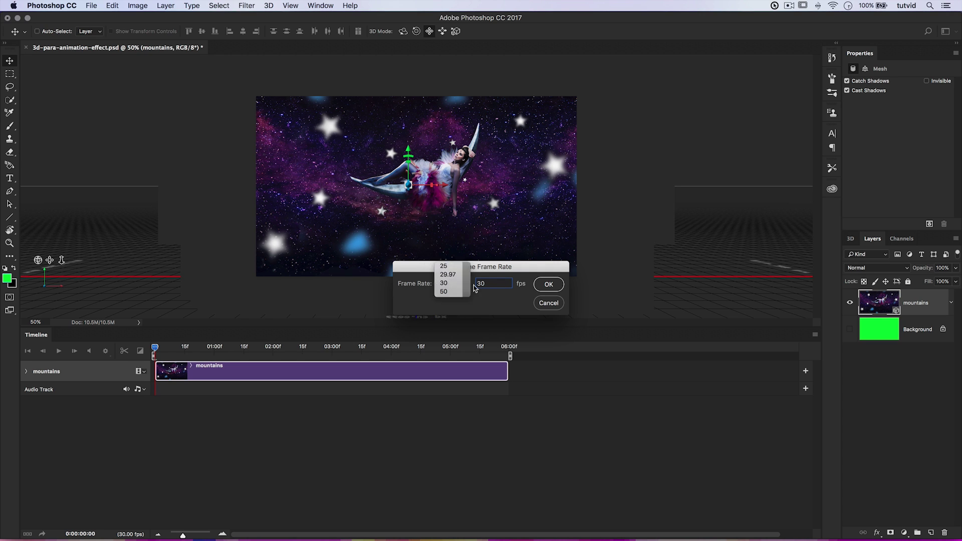
pyautogui.click(543, 286)
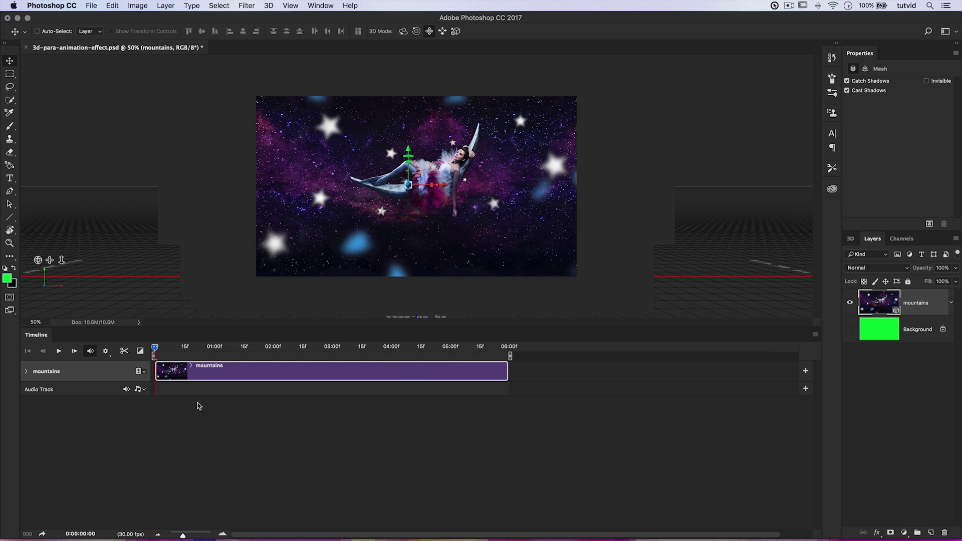
# Enable 3D tracks for the expanded mountains track and collapse its 3D Lights, 3D Materials and 3D Meshes groups
pyautogui.click(27, 372)
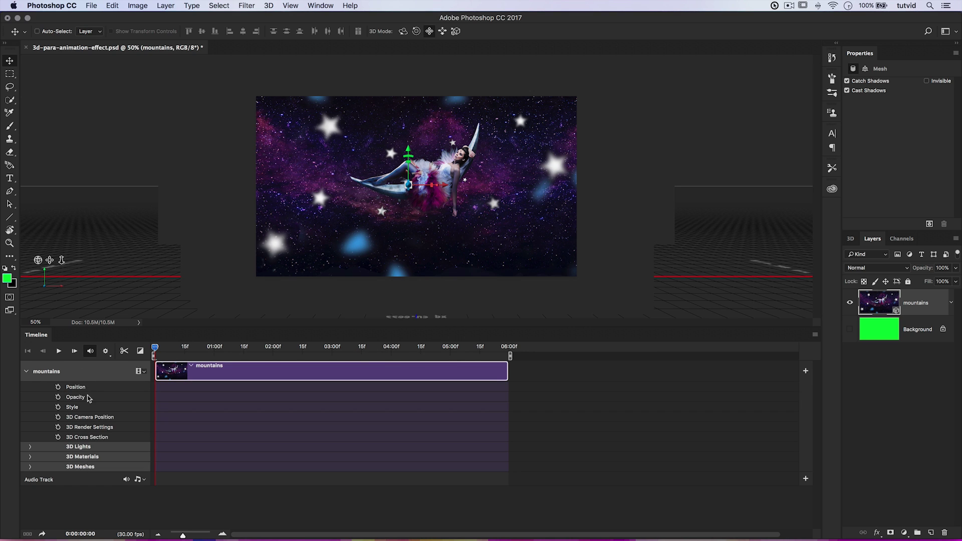
pyautogui.click(815, 335)
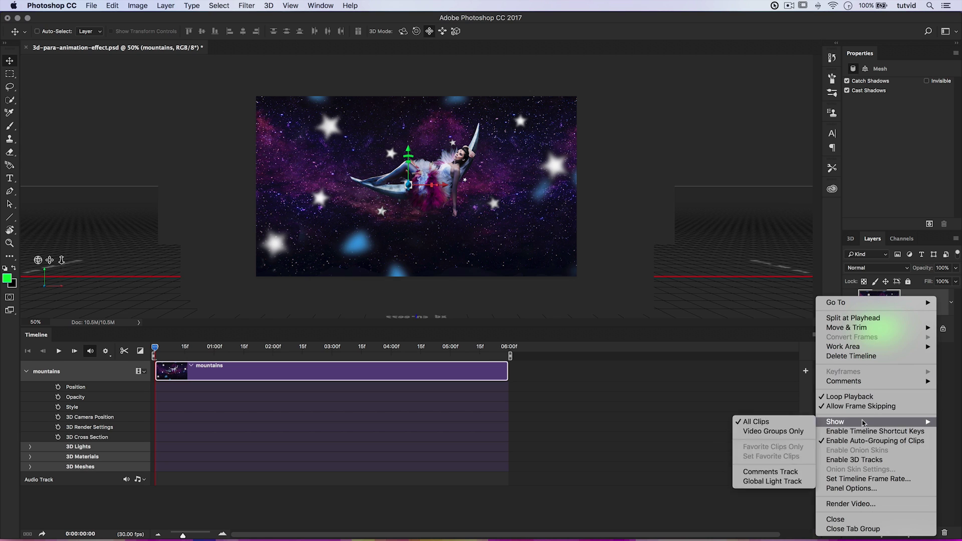
pyautogui.click(858, 460)
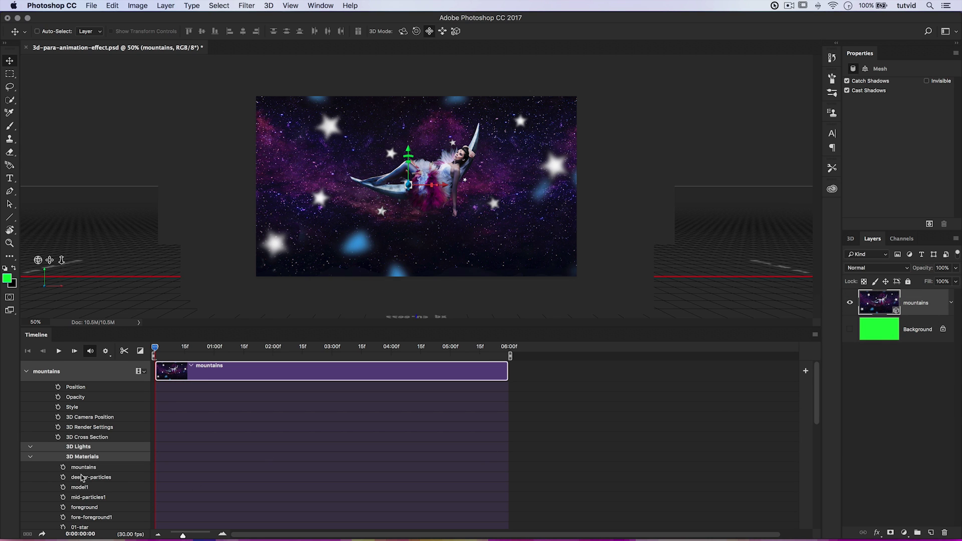
pyautogui.click(31, 457)
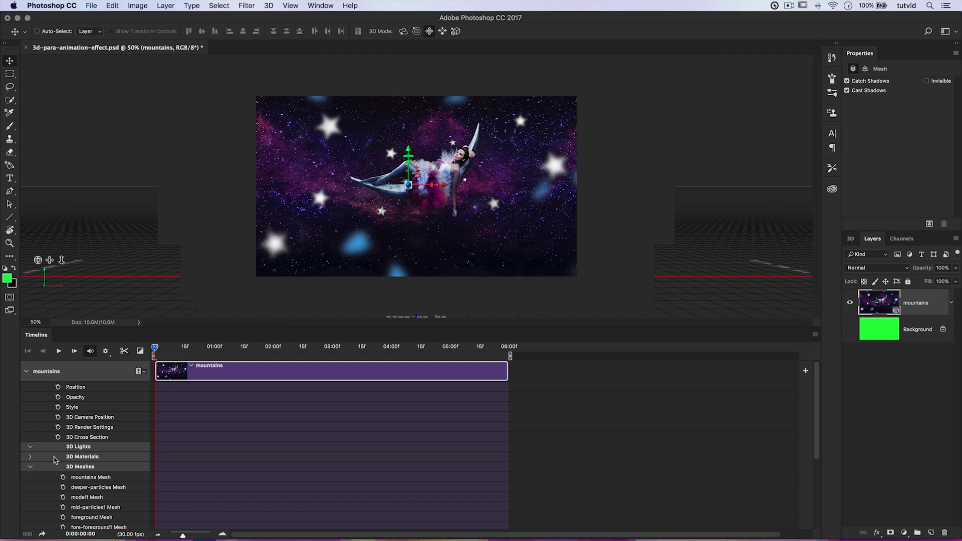
pyautogui.click(29, 468)
pyautogui.click(31, 467)
pyautogui.click(31, 469)
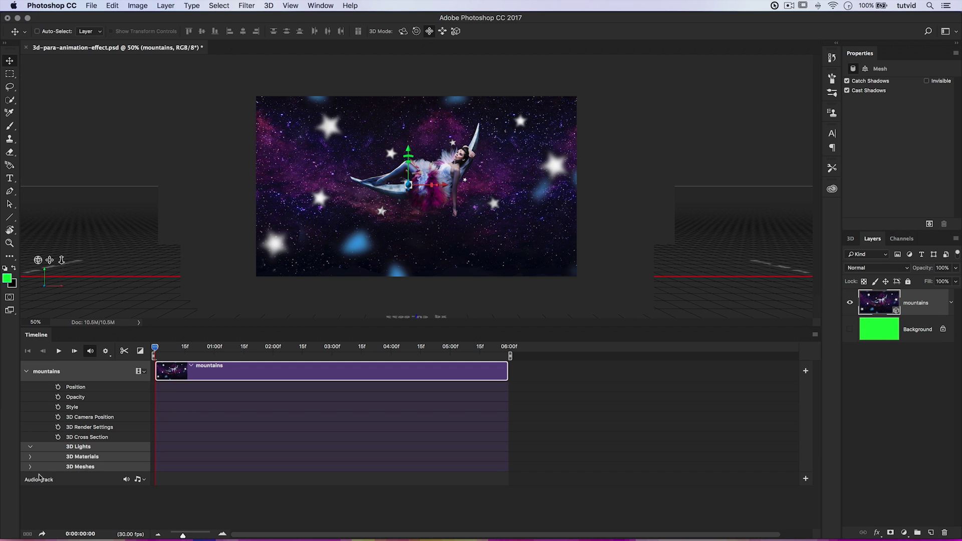
pyautogui.click(30, 468)
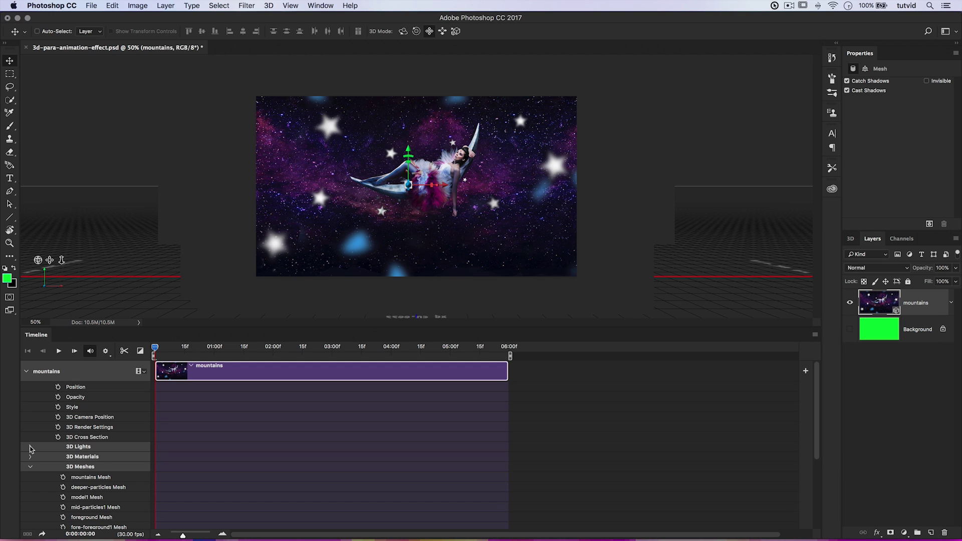
pyautogui.click(30, 469)
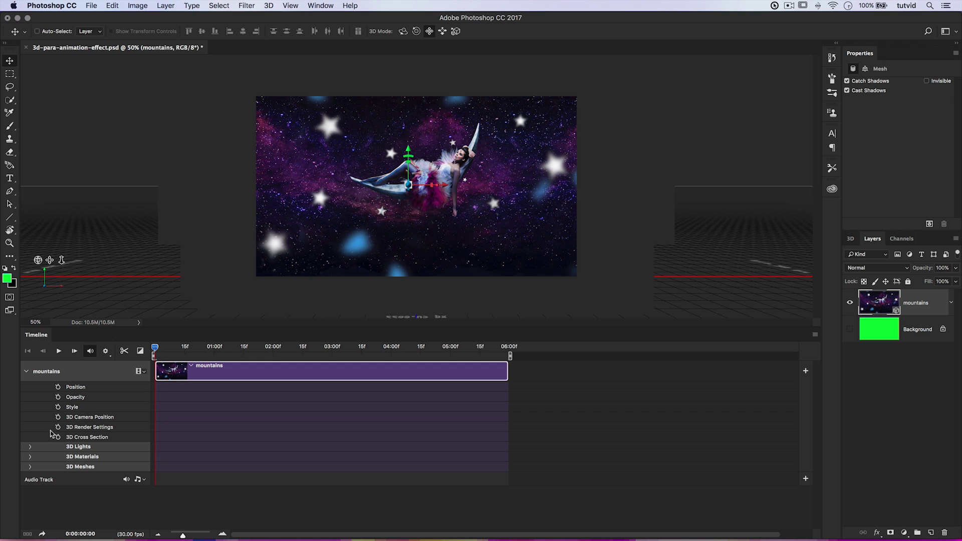
# Keyframe the 3D Camera Position at the first frame and at 0:00:05:29, dollying the camera in toward the model for the end keyframe
pyautogui.click(57, 417)
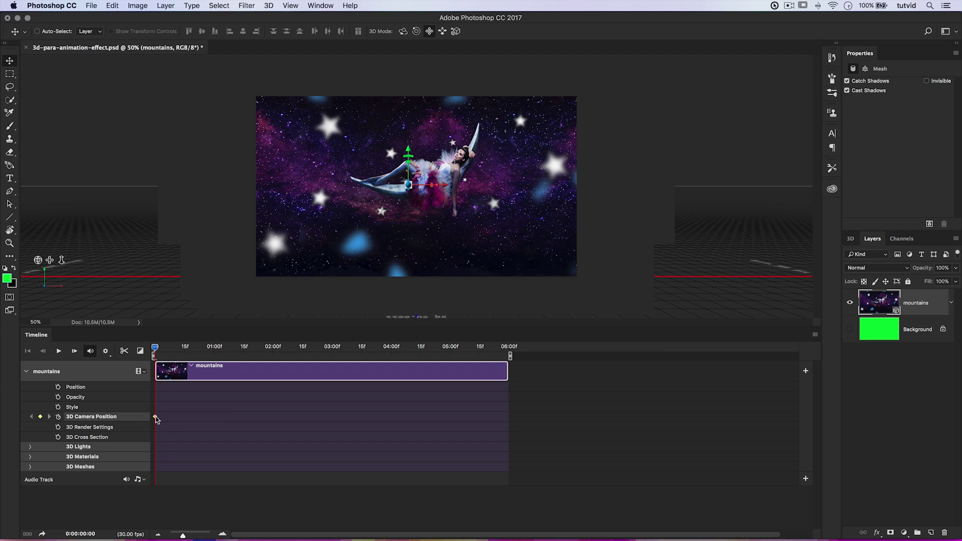
pyautogui.click(507, 351)
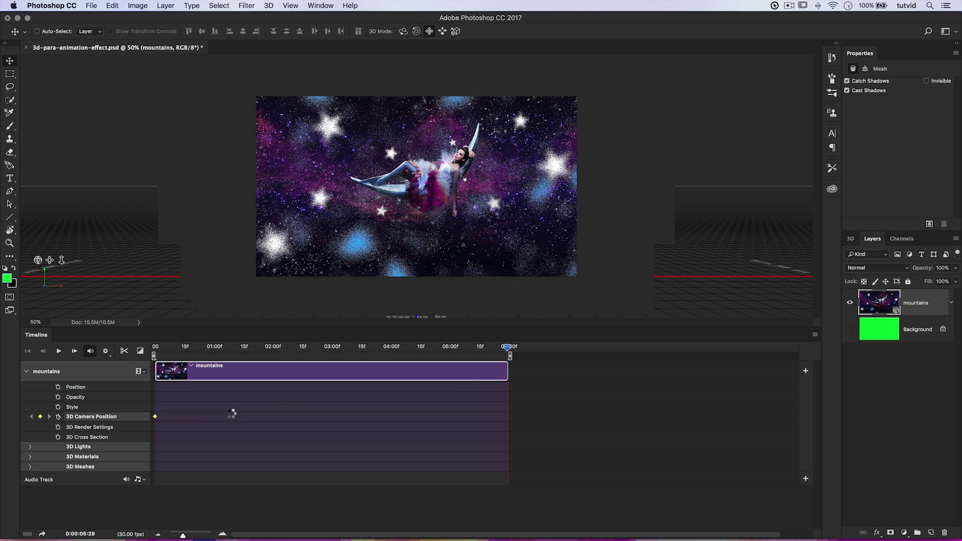
pyautogui.click(40, 417)
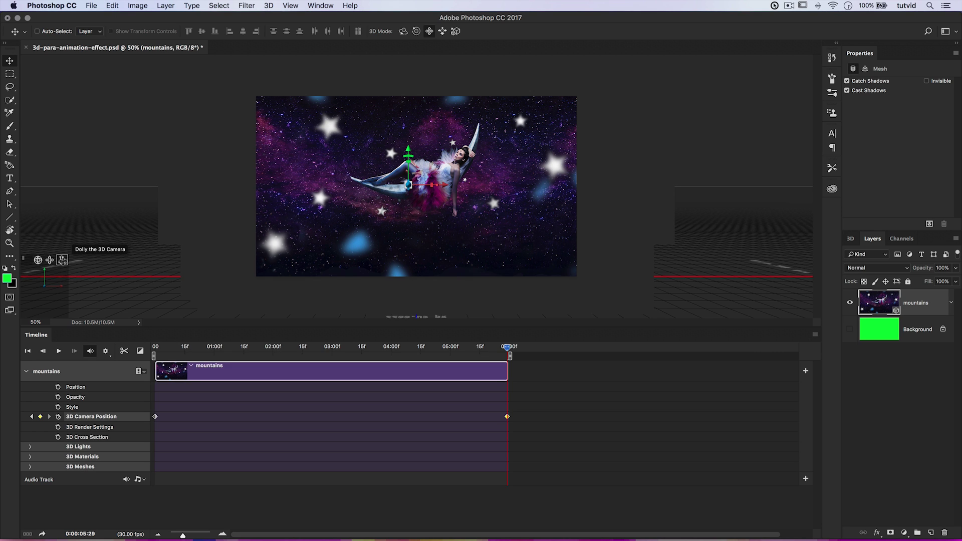
pyautogui.moveTo(62, 260); pyautogui.dragTo(64, 272)
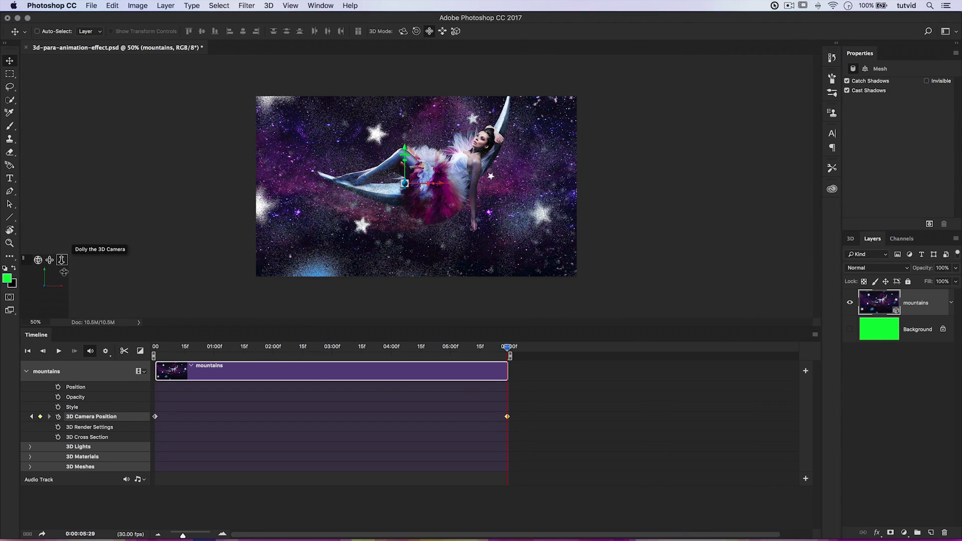
# Scrub the playhead back to the first frame and save the document
pyautogui.click(215, 350)
pyautogui.click(183, 350)
pyautogui.moveTo(172, 353); pyautogui.dragTo(144, 357)
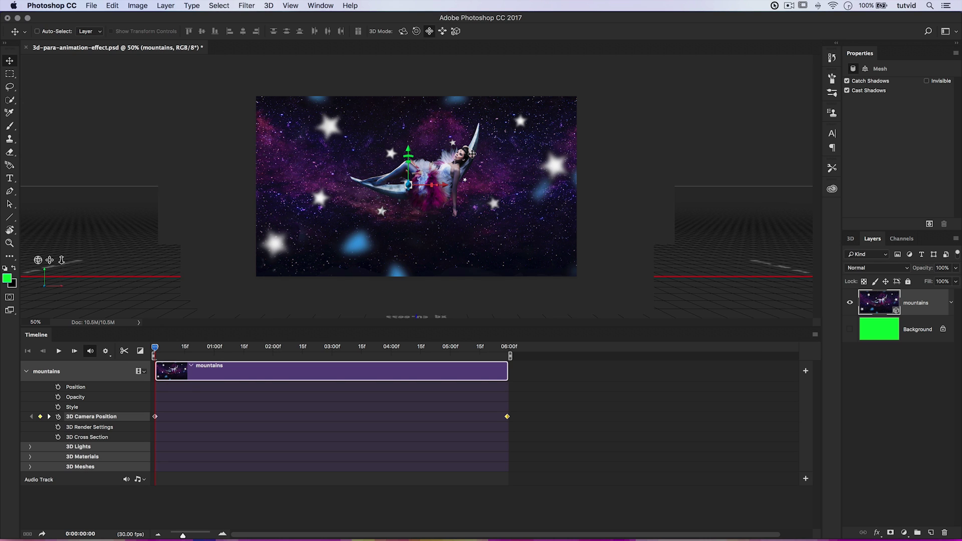
pyautogui.press('super')
# Start a video render of the animation and name the output file 3d-para-01.mp4
pyautogui.click(91, 6)
pyautogui.moveTo(156, 144)
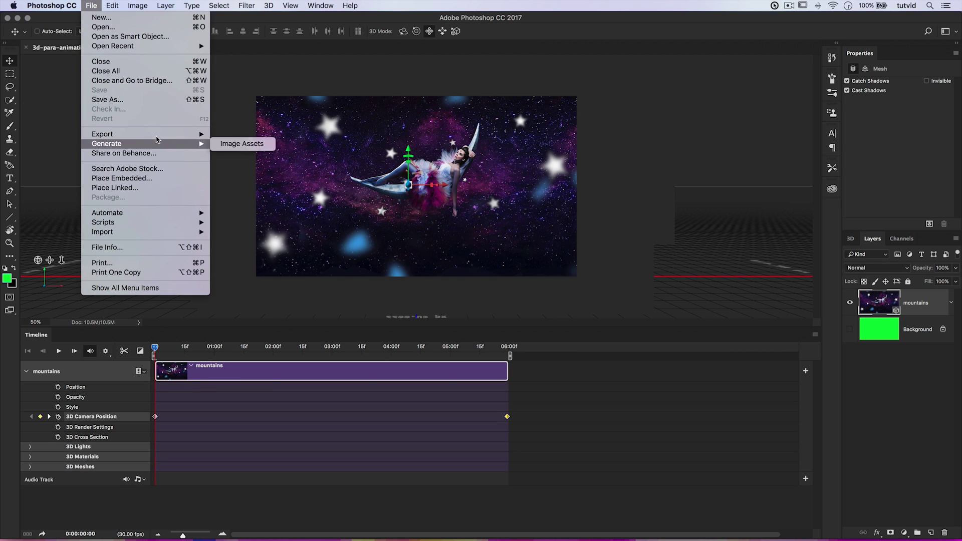
pyautogui.click(269, 271)
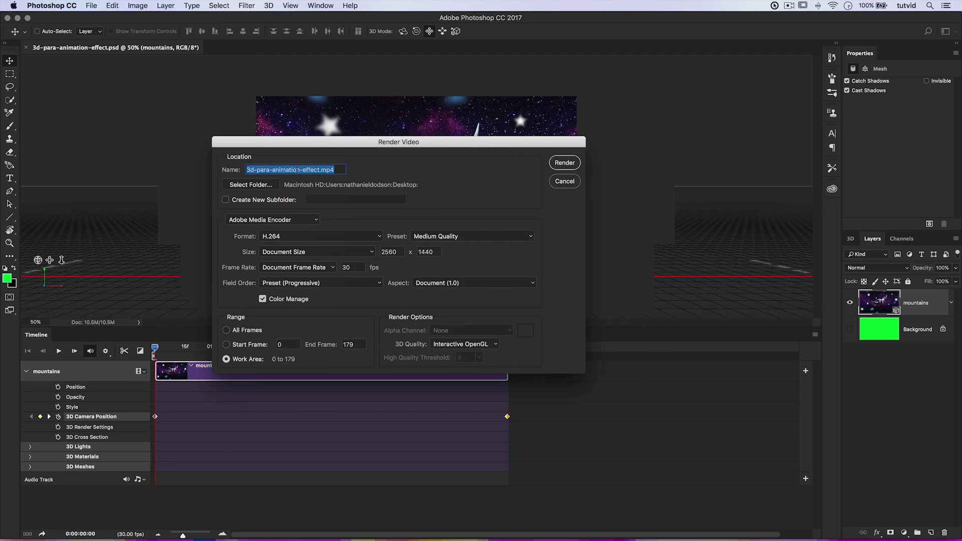
pyautogui.moveTo(319, 170); pyautogui.dragTo(263, 171)
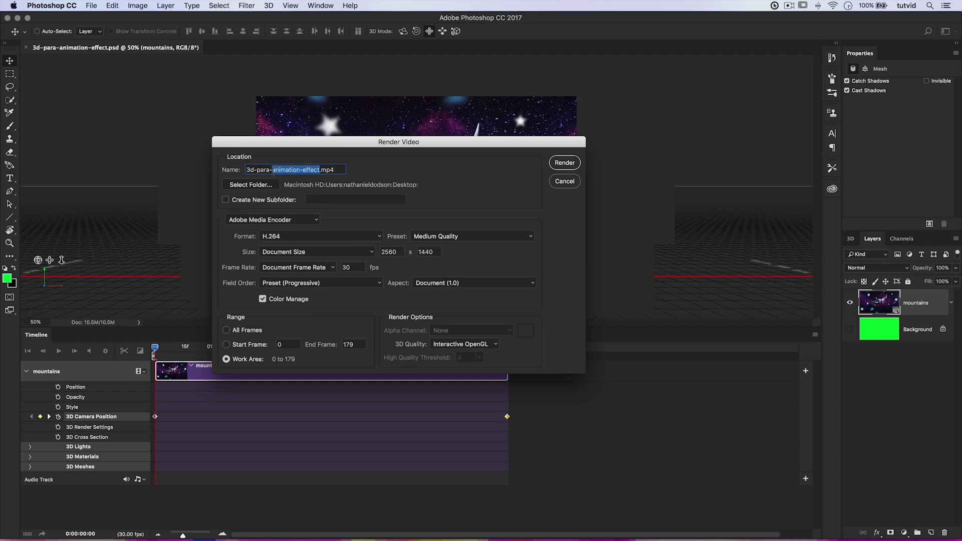
pyautogui.write('01')
# Choose the Low Quality H.264 preset in Adobe Media Encoder, keep 3D Quality at Interactive OpenGL, and render the video
pyautogui.click(283, 220)
pyautogui.click(284, 221)
pyautogui.click(470, 236)
pyautogui.click(467, 245)
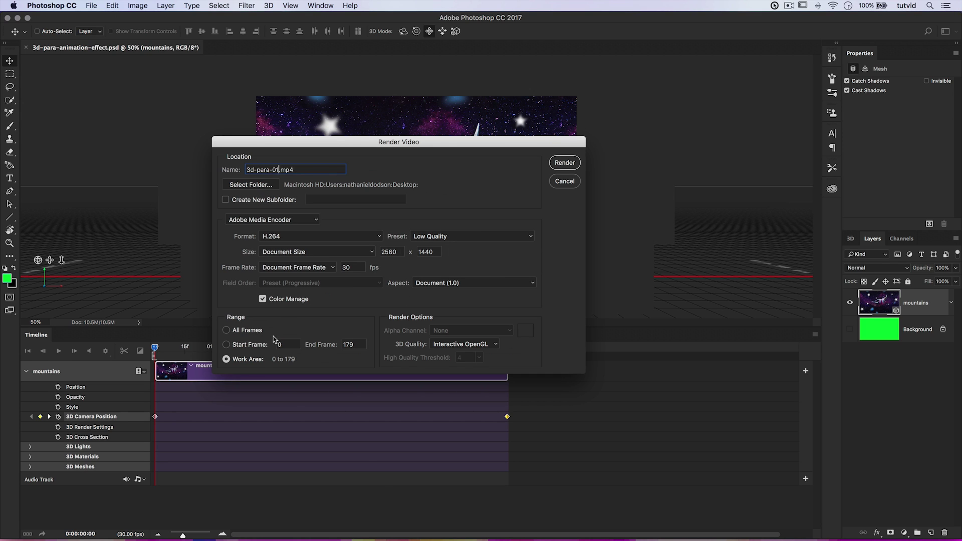
pyautogui.click(495, 346)
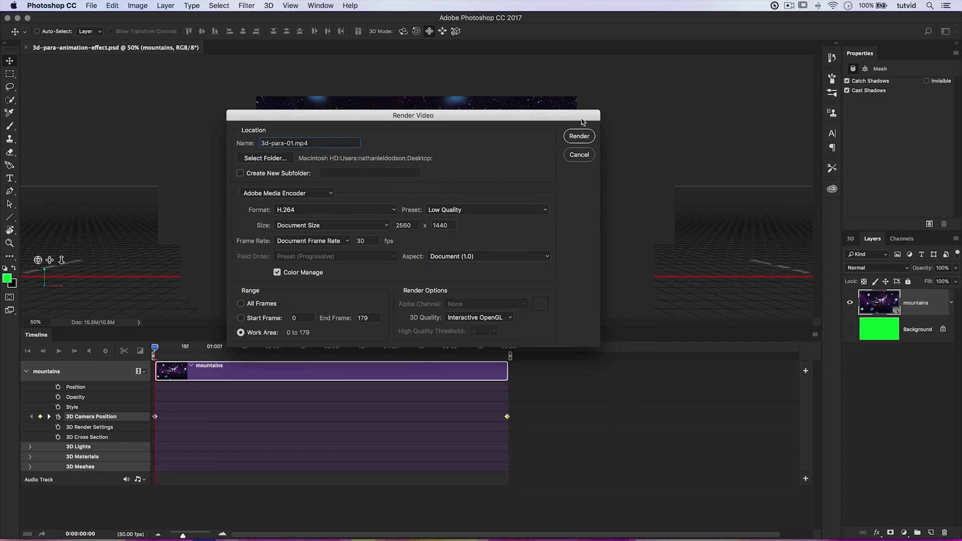
pyautogui.moveTo(581, 119); pyautogui.dragTo(581, 127)
pyautogui.click(580, 144)
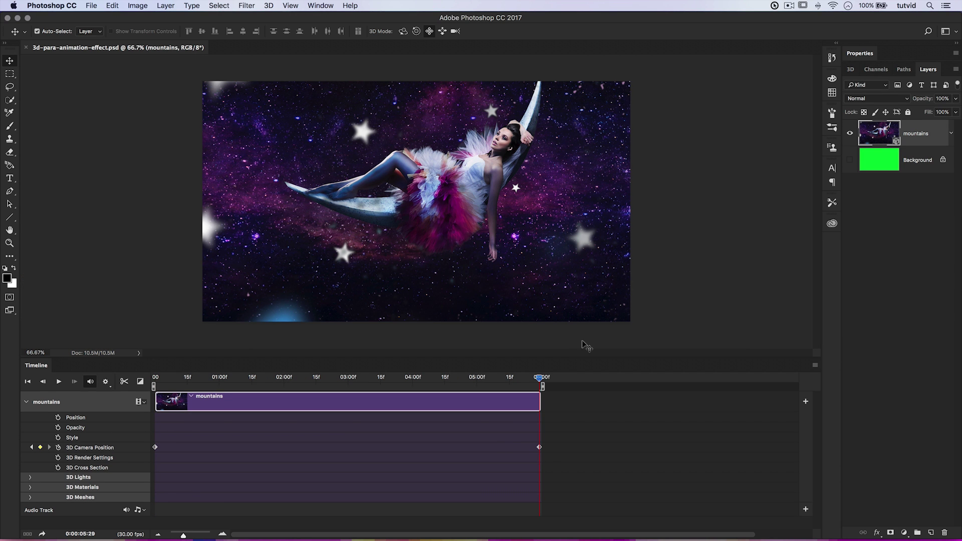
# Switch to Finder, open 3d-para-01.mp4 from the Desktop in QuickTime Player, and play the rendered camera move
pyautogui.press('super+Tab')
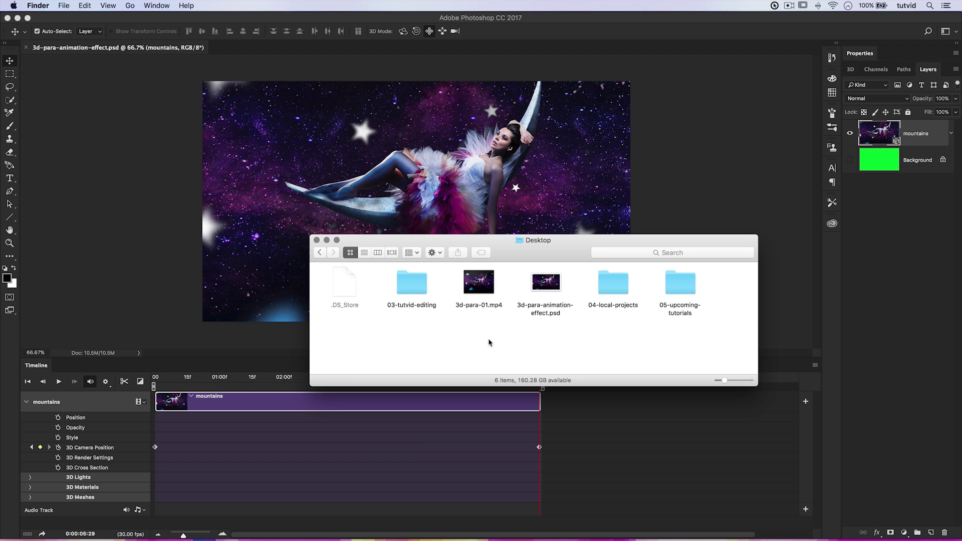
pyautogui.click(480, 307)
pyautogui.doubleClick(480, 307)
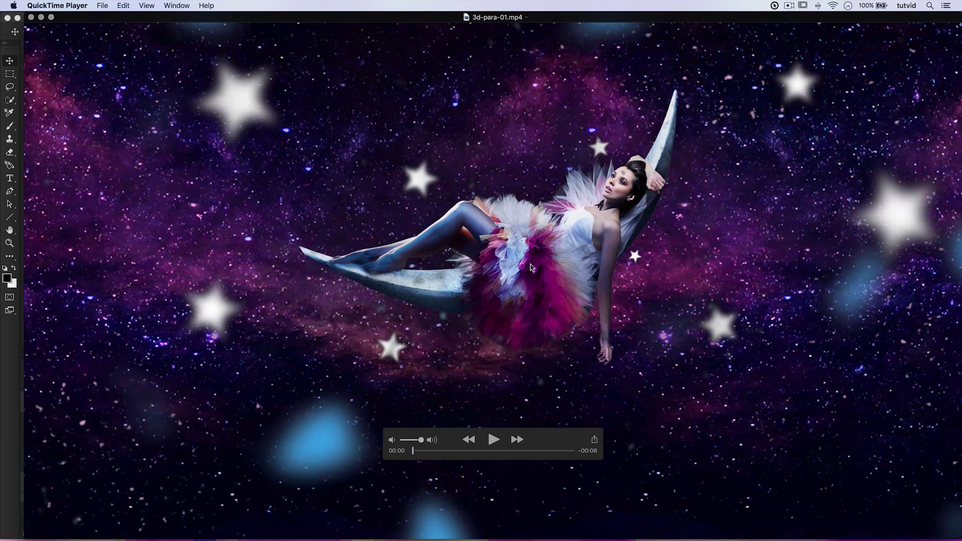
pyautogui.press('super+1')
pyautogui.press('space')
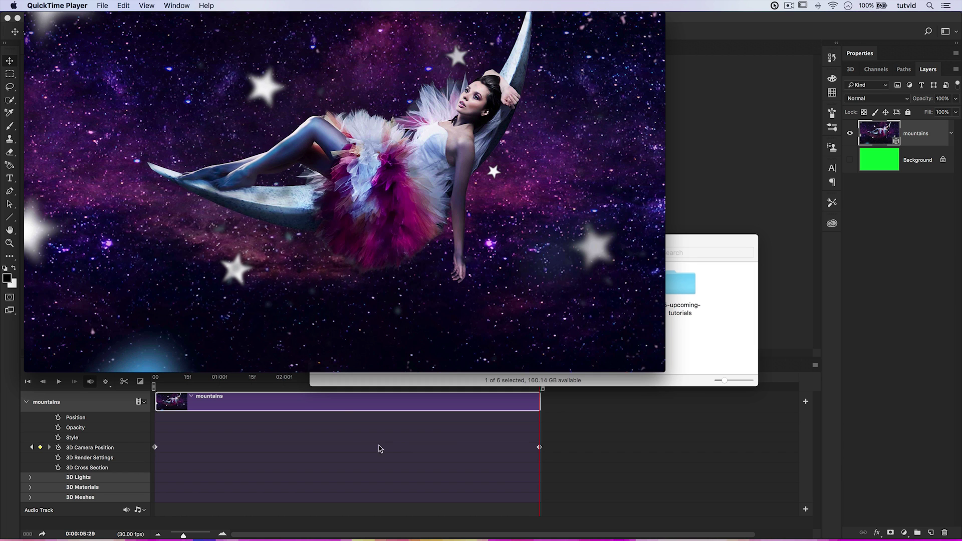
pyautogui.moveTo(189, 17); pyautogui.dragTo(253, 70)
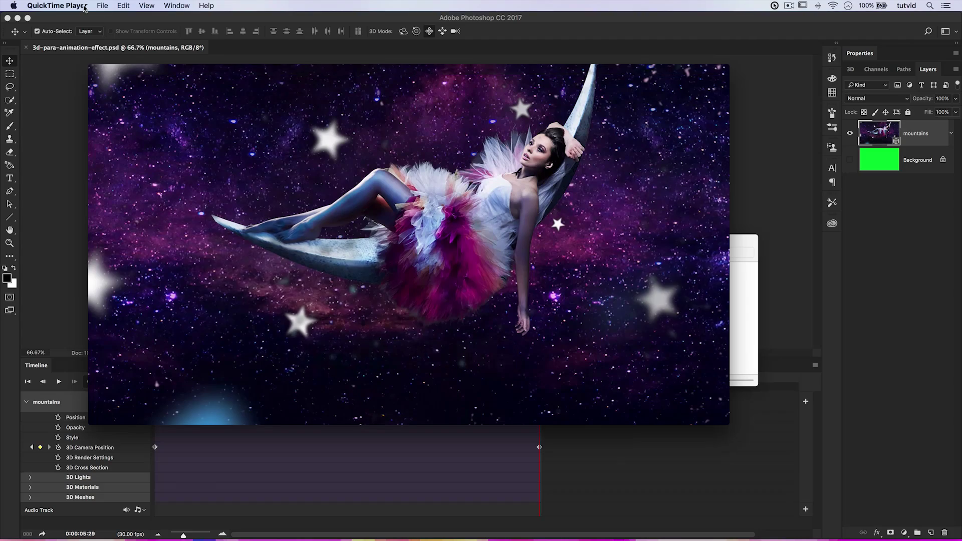
# Quit QuickTime Player and switch back to the animation document in Photoshop
pyautogui.click(83, 6)
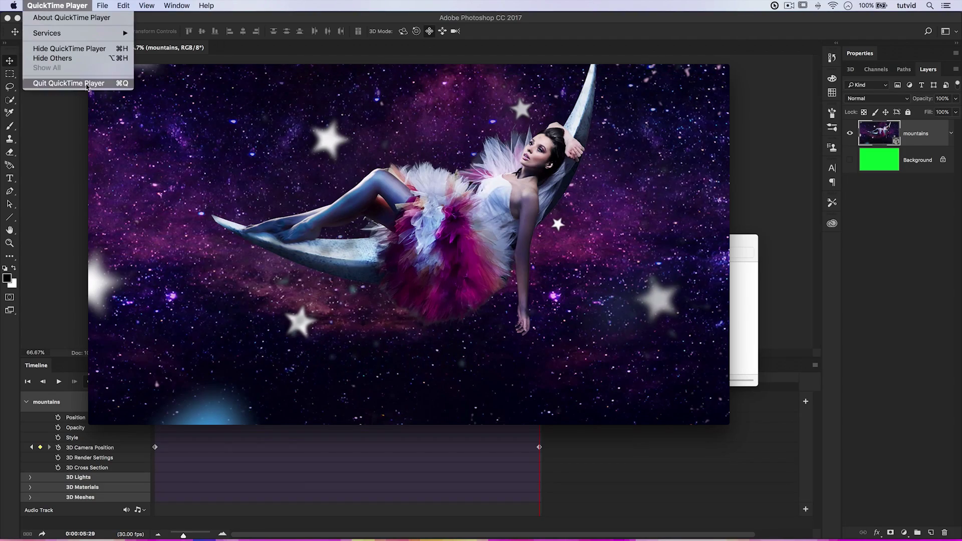
pyautogui.click(69, 83)
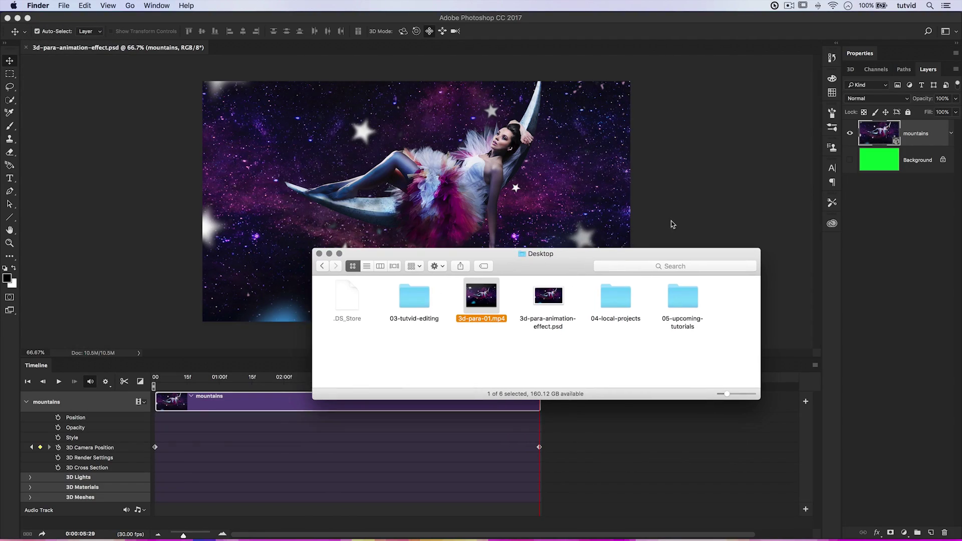
pyautogui.click(670, 222)
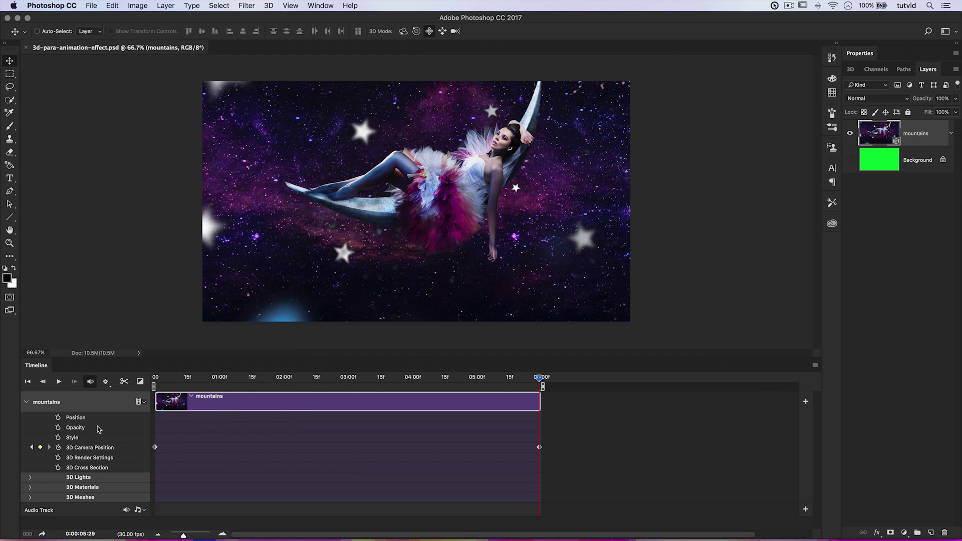
# Expand the 3D Meshes tracks in the timeline and enable keyframe animation for the mountains mesh at the final frame
pyautogui.click(30, 497)
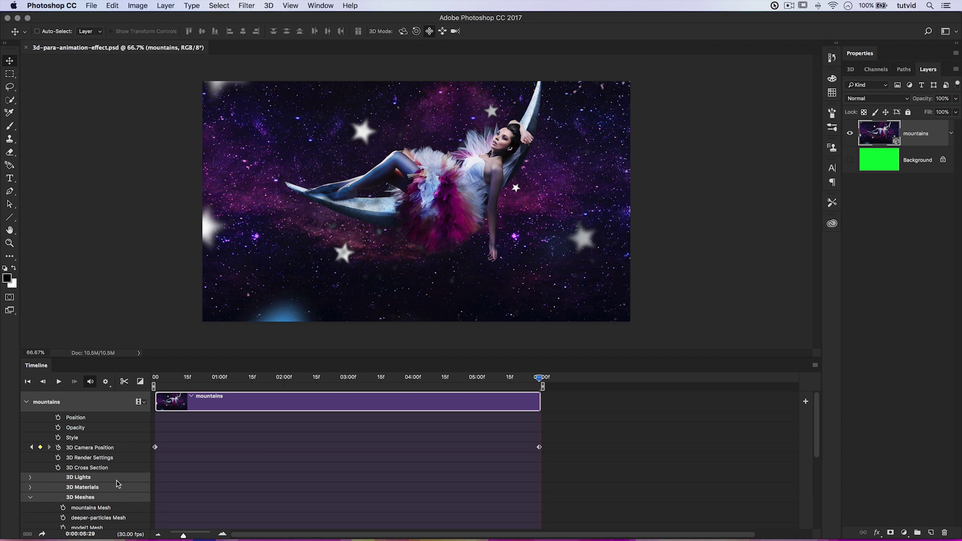
pyautogui.scroll(-5, 198, 480)
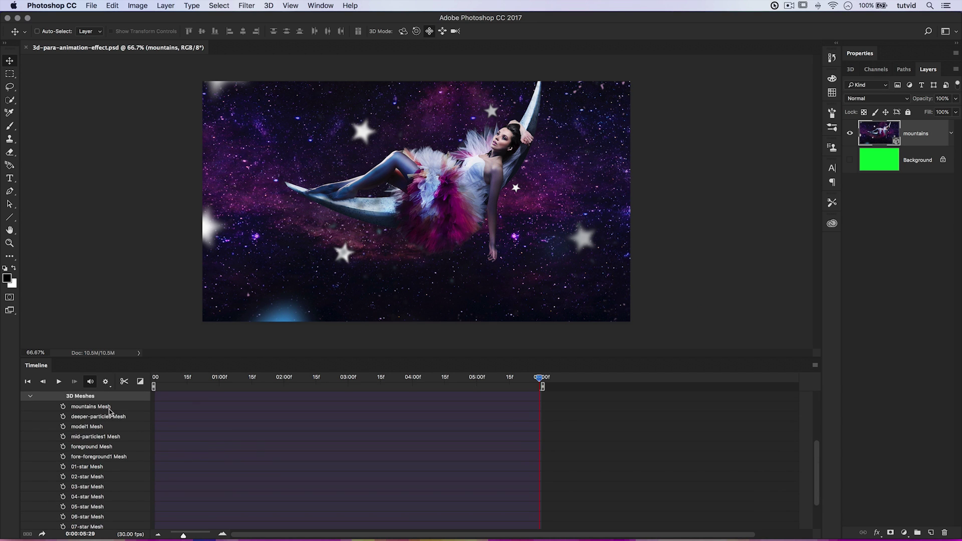
pyautogui.click(851, 70)
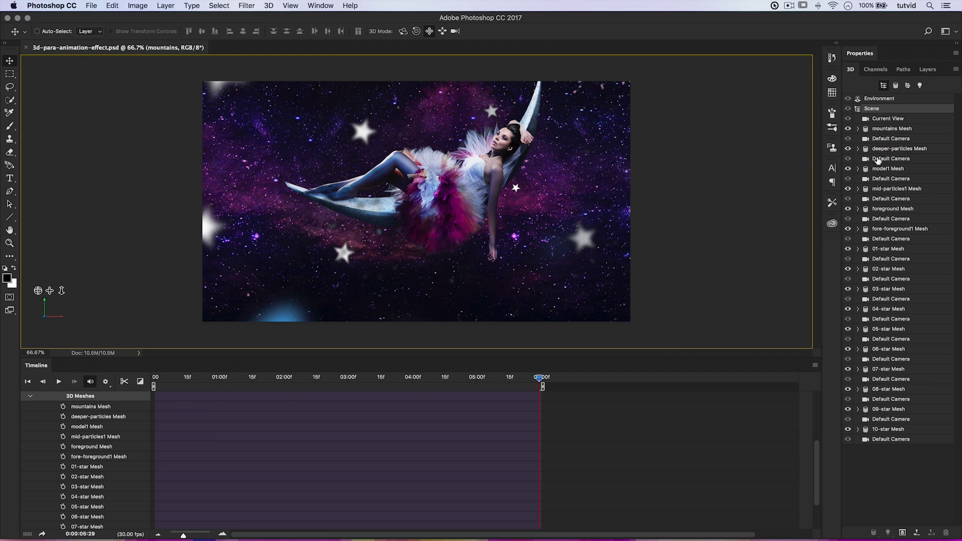
pyautogui.click(875, 129)
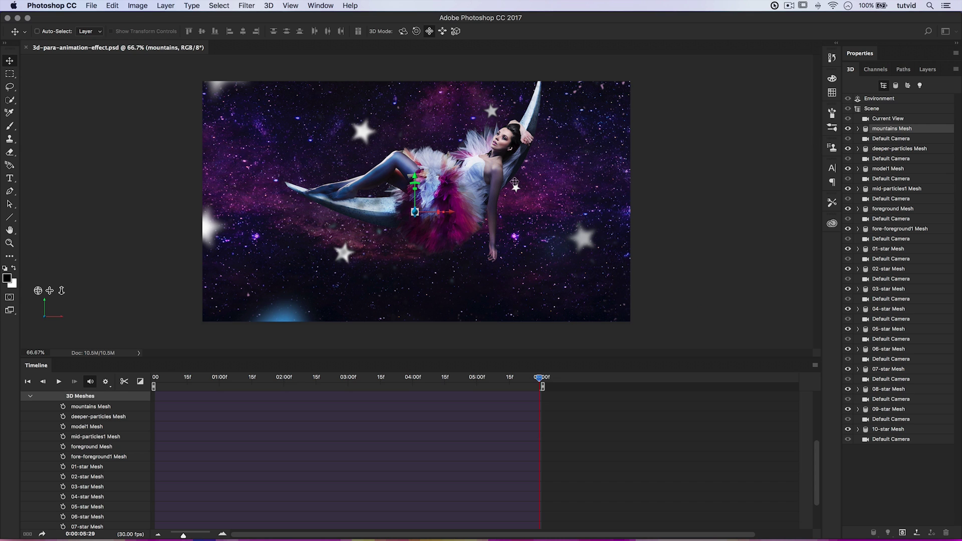
pyautogui.click(64, 407)
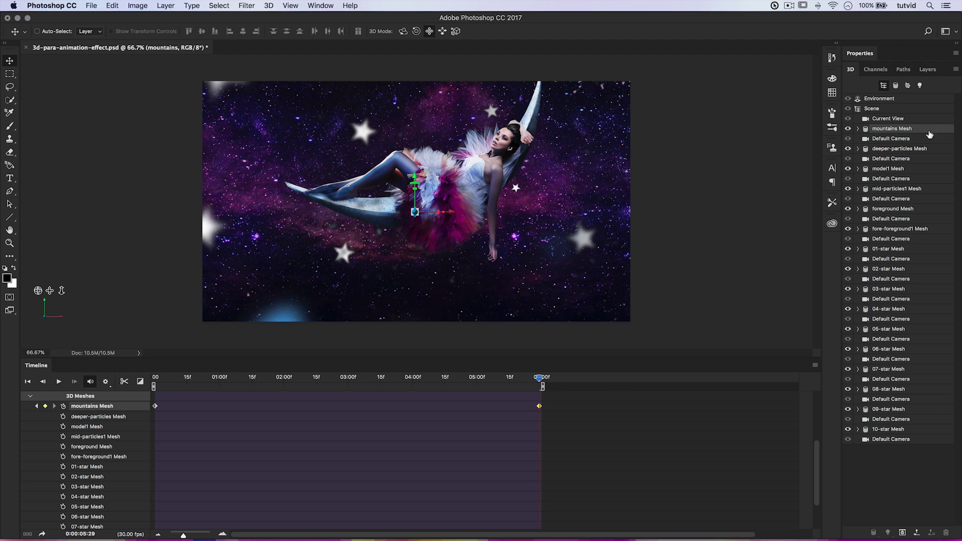
# Scale the mountains mesh down at the final frame and move it slightly upward
pyautogui.click(456, 32)
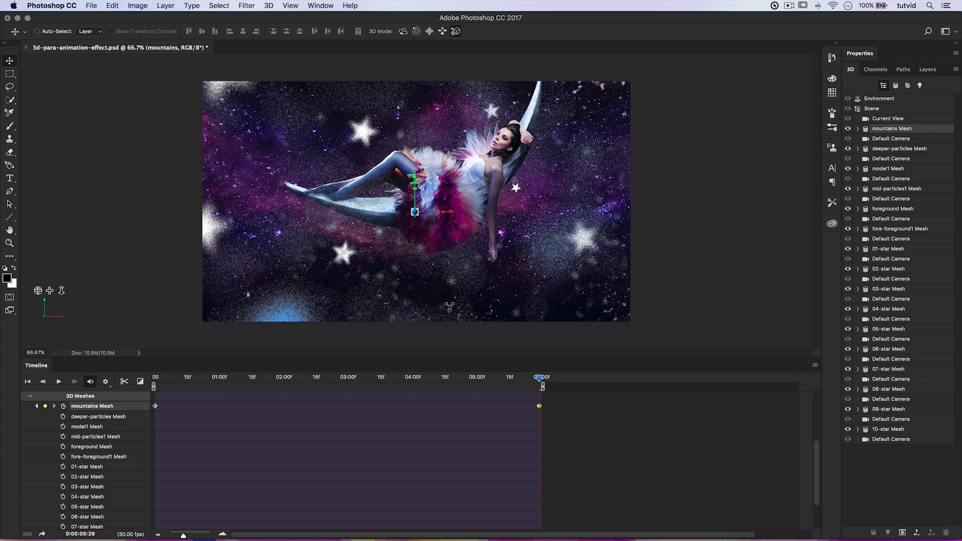
pyautogui.moveTo(446, 371); pyautogui.dragTo(440, 461)
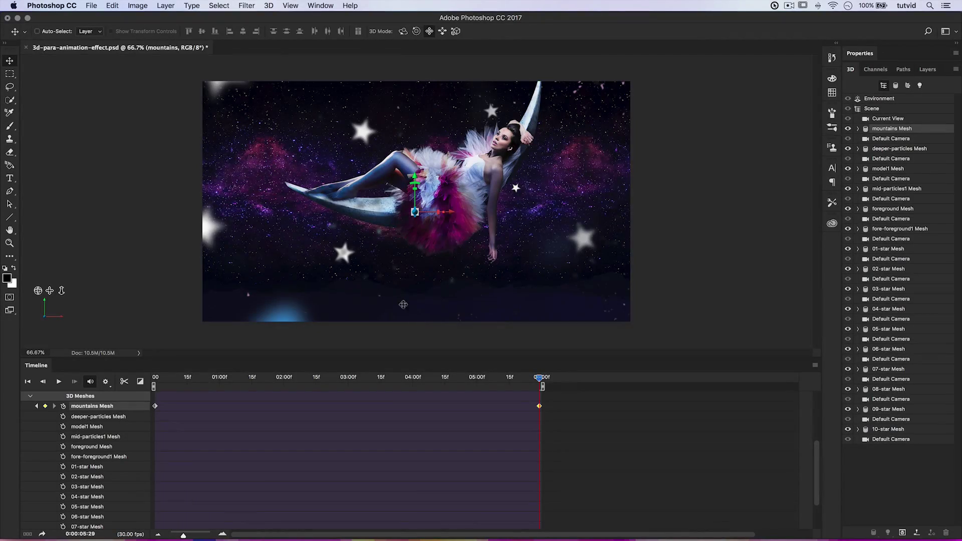
pyautogui.moveTo(440, 288); pyautogui.dragTo(438, 269)
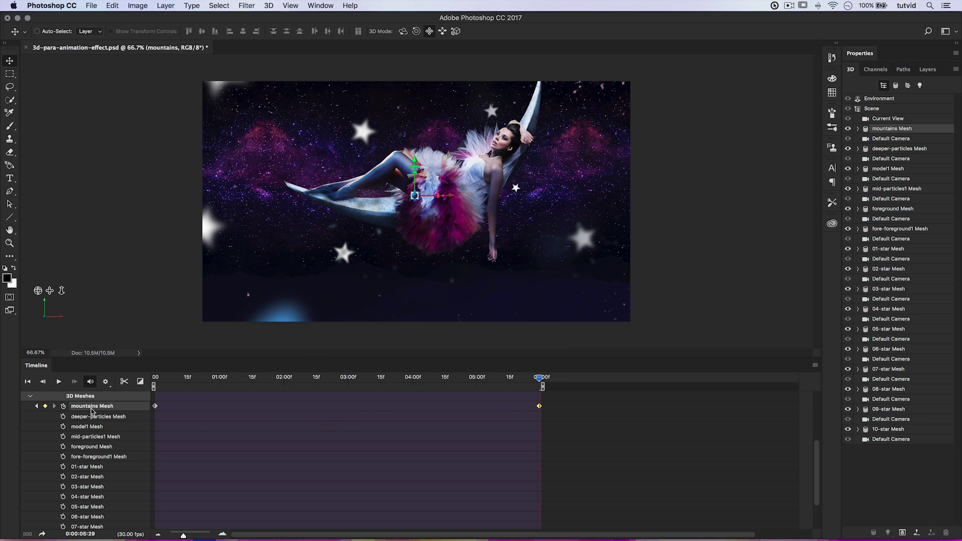
# Render the updated animation as a video named 3d-para-02.mp4
pyautogui.click(90, 5)
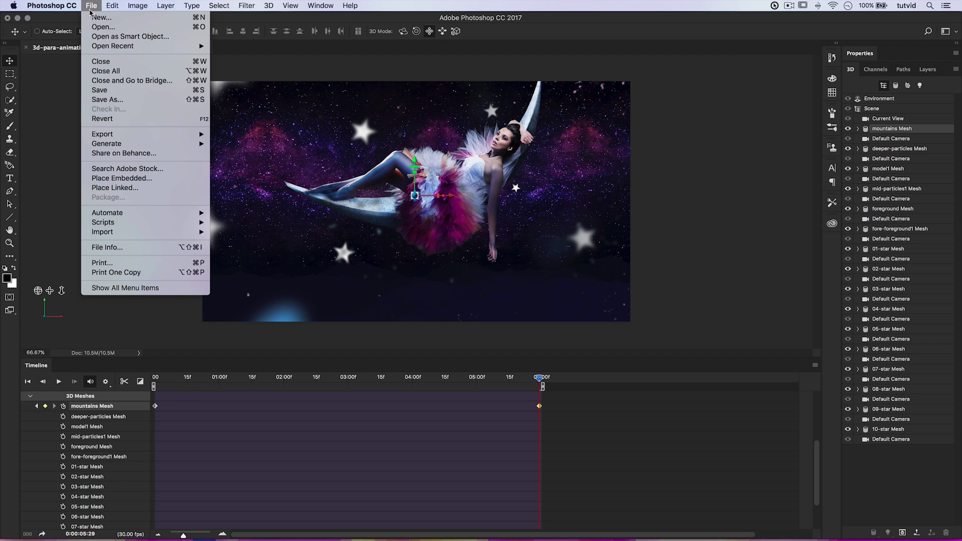
pyautogui.moveTo(134, 139)
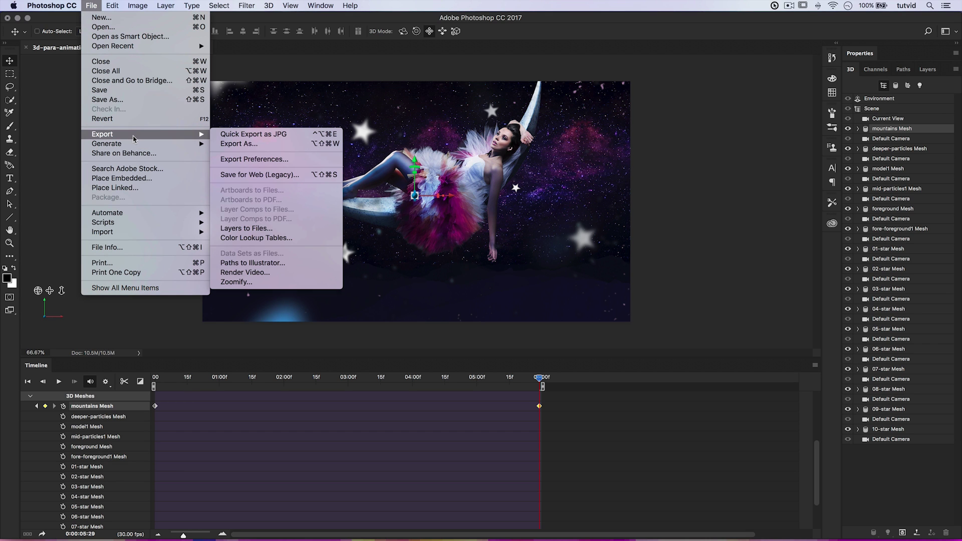
pyautogui.click(283, 275)
pyautogui.moveTo(307, 123); pyautogui.dragTo(354, 124)
pyautogui.write('02')
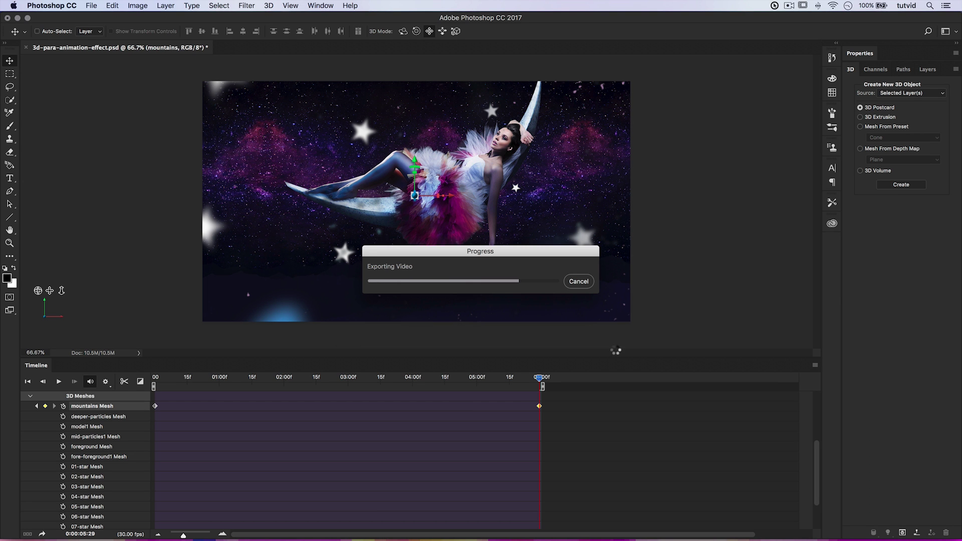
# Switch to Finder, open 3d-para-02.mp4 from the Desktop in QuickTime Player, and play it
pyautogui.press('super+Tab')
pyautogui.click(547, 295)
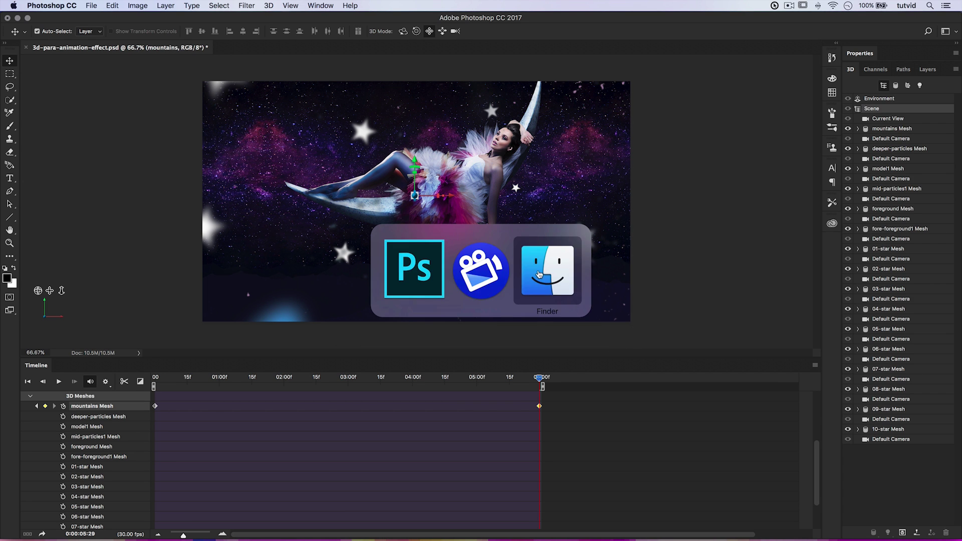
pyautogui.click(567, 316)
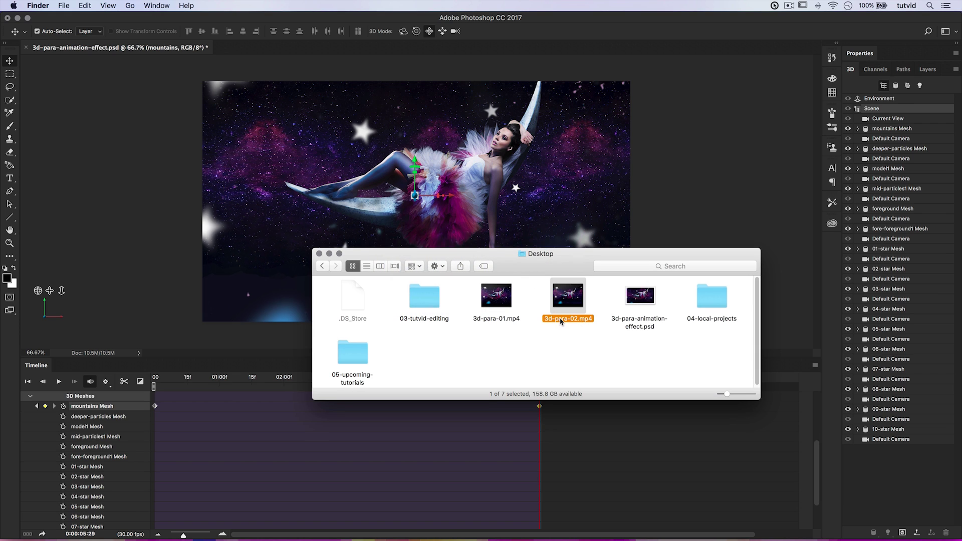
pyautogui.doubleClick(560, 321)
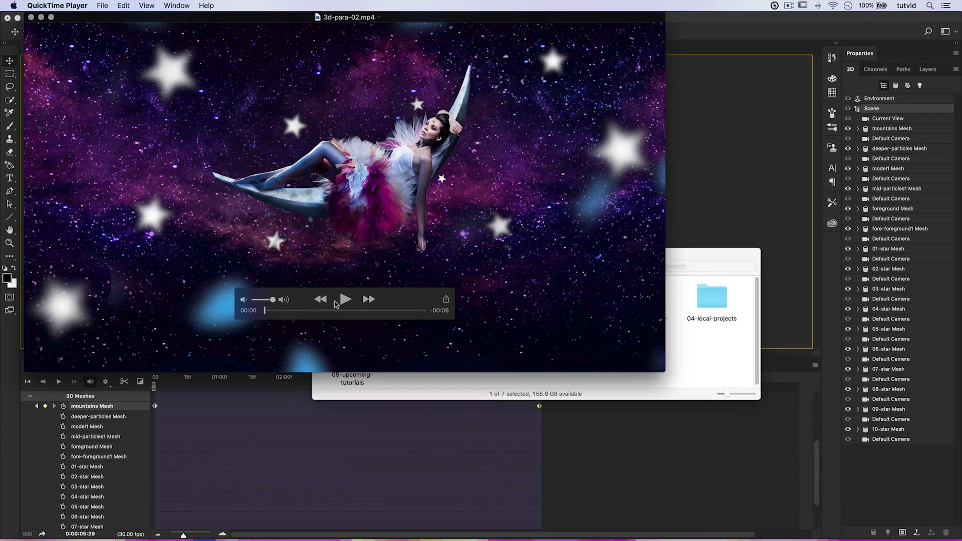
pyautogui.click(341, 301)
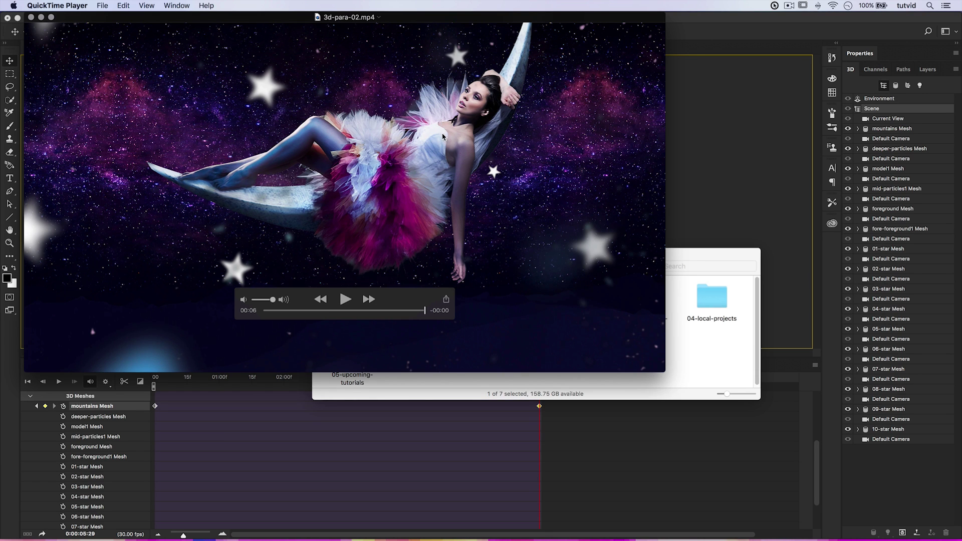
# Close QuickTime Player after the 3d-para-02.mp4 preview and return to the Photoshop document
pyautogui.click(57, 5)
pyautogui.click(97, 83)
pyautogui.click(707, 218)
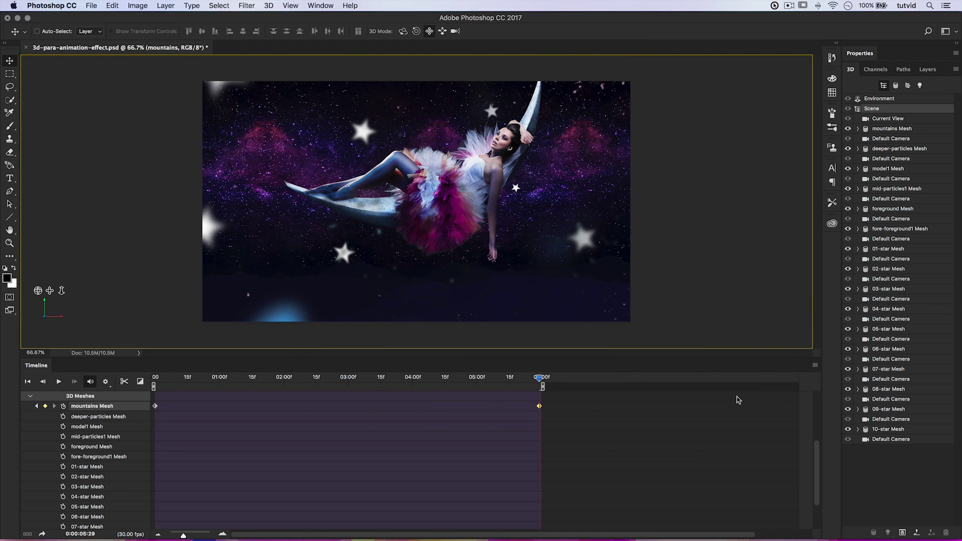
# Animate the model1 mesh with keyframes and scale it down at the final frame
pyautogui.click(885, 169)
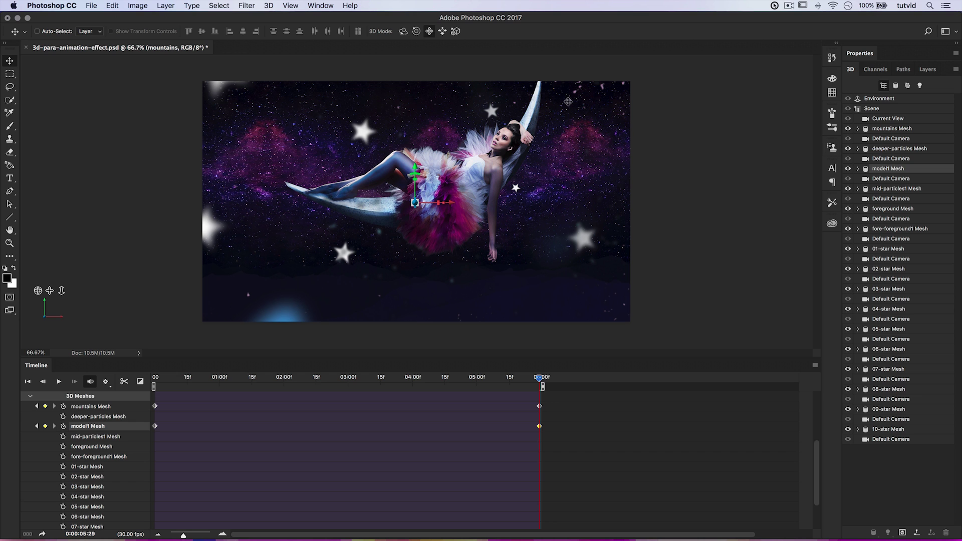
pyautogui.click(456, 31)
pyautogui.moveTo(454, 177); pyautogui.dragTo(472, 272)
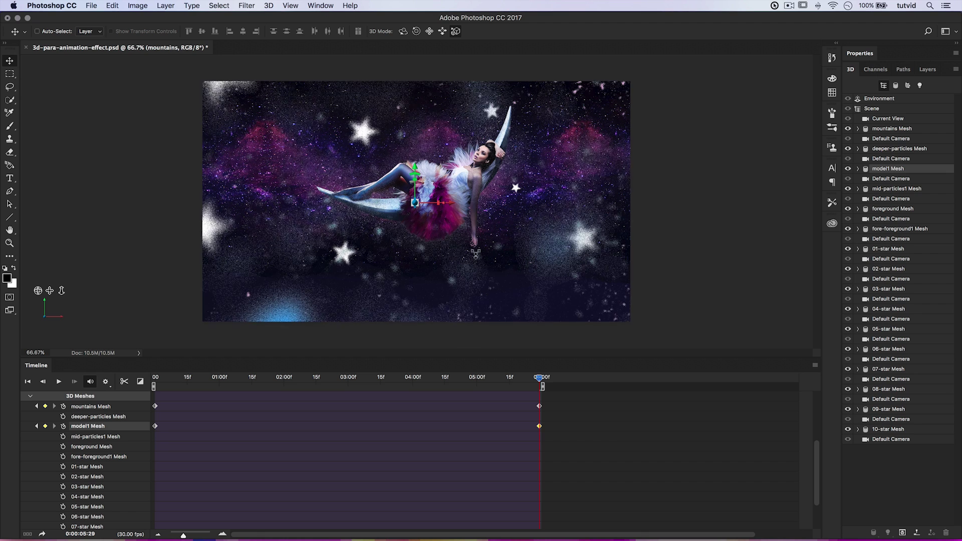
# Move the model1 mesh slightly downward at the final frame and roll it slightly clockwise
pyautogui.click(430, 31)
pyautogui.moveTo(468, 178); pyautogui.dragTo(464, 190)
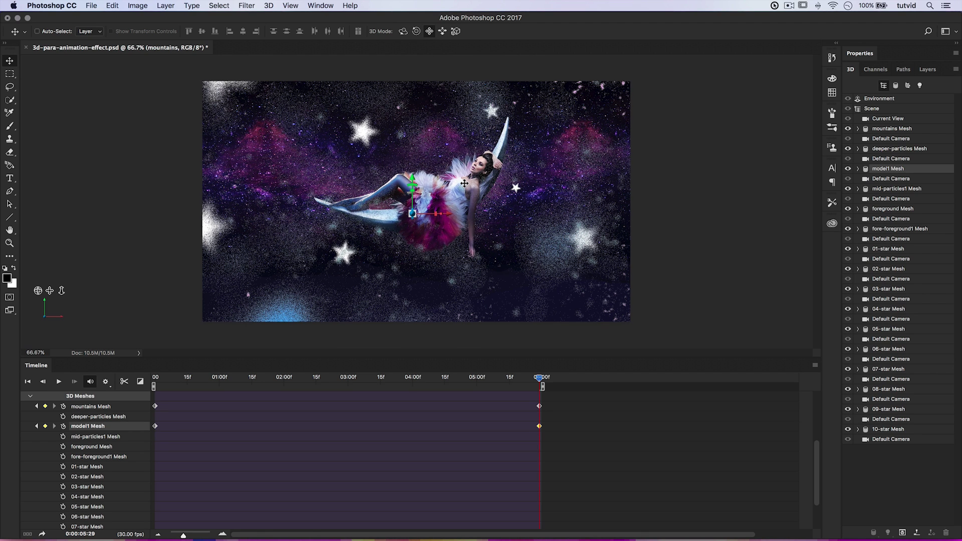
pyautogui.click(416, 31)
pyautogui.moveTo(509, 136); pyautogui.dragTo(525, 143)
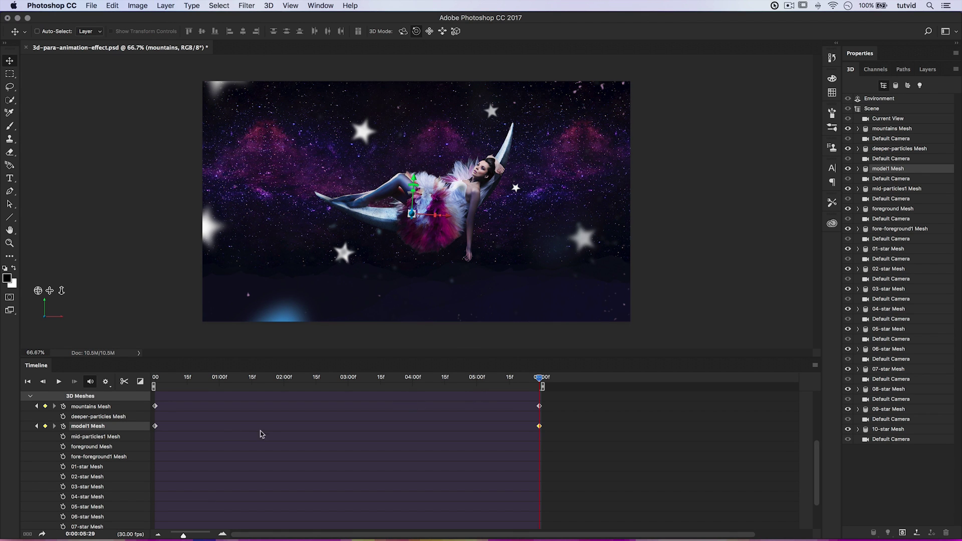
# Render the animation with the model's movement as a video named 3d-para-03.mp4
pyautogui.click(90, 5)
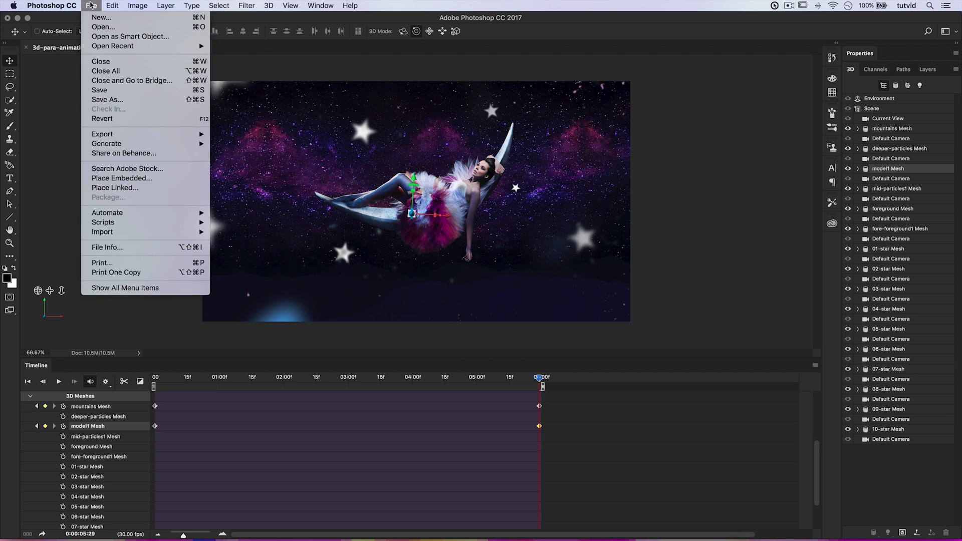
pyautogui.click(91, 5)
pyautogui.click(813, 364)
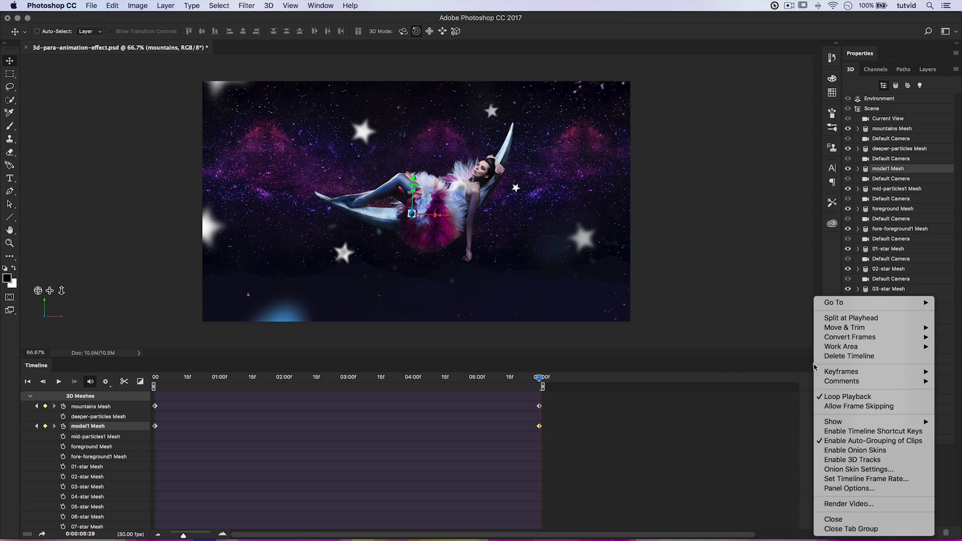
pyautogui.click(811, 366)
pyautogui.click(814, 367)
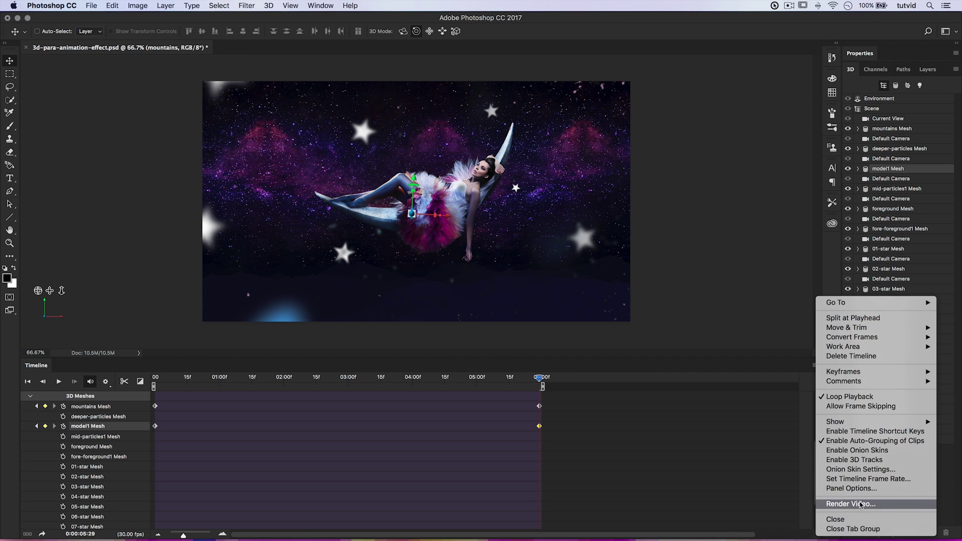
pyautogui.click(860, 504)
pyautogui.moveTo(307, 123); pyautogui.dragTo(350, 122)
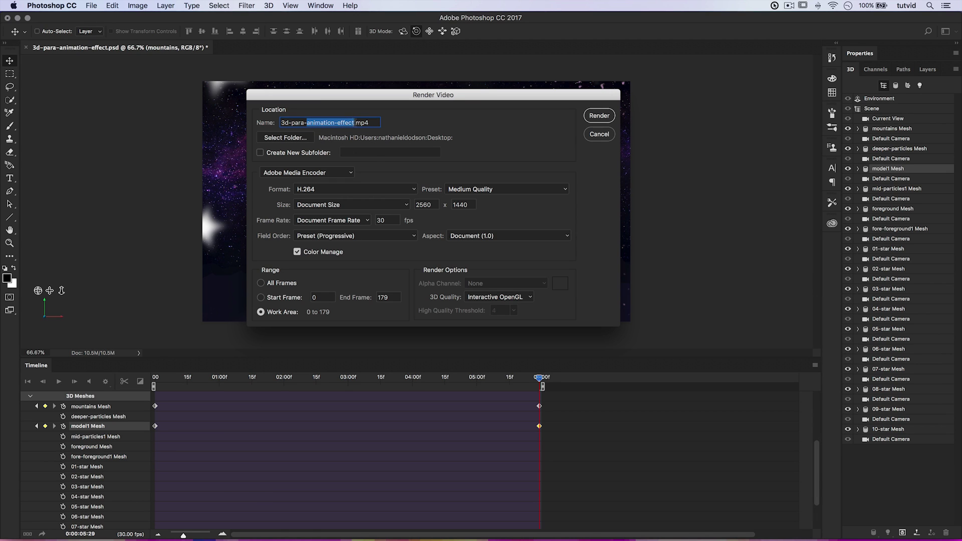
pyautogui.write('0')
pyautogui.click(599, 120)
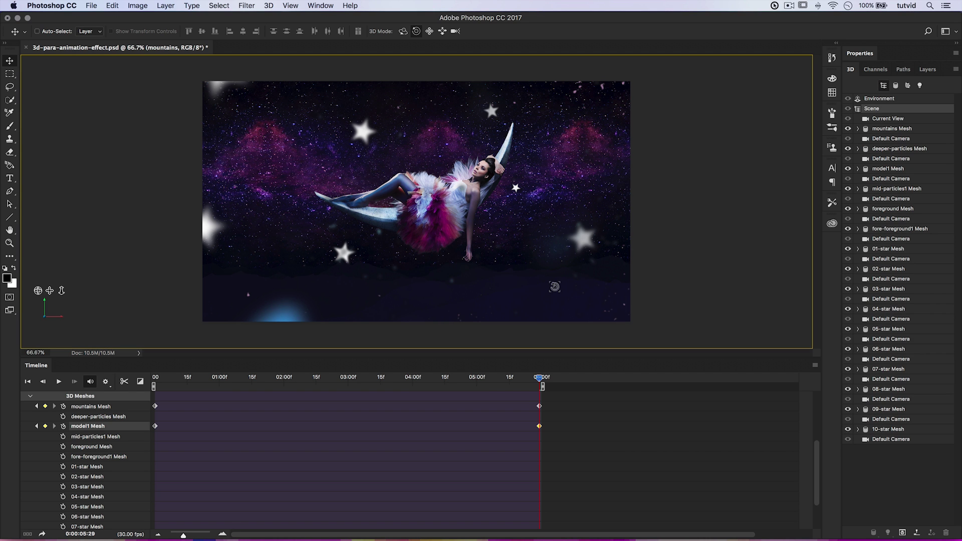
# Open 3d-para-03.mp4 from the Desktop in QuickTime Player, then shrink and reposition its window
pyautogui.press('super+Tab')
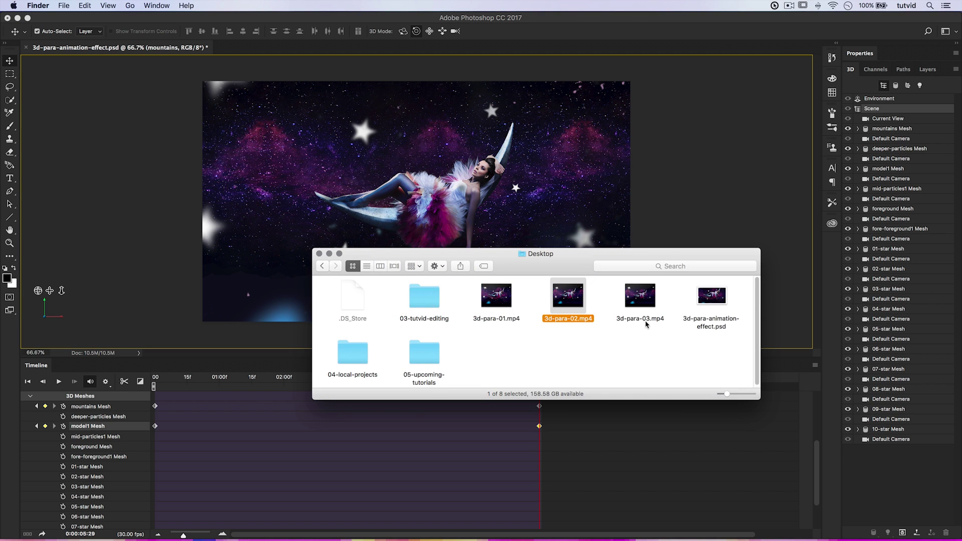
pyautogui.click(642, 321)
pyautogui.press('super+o')
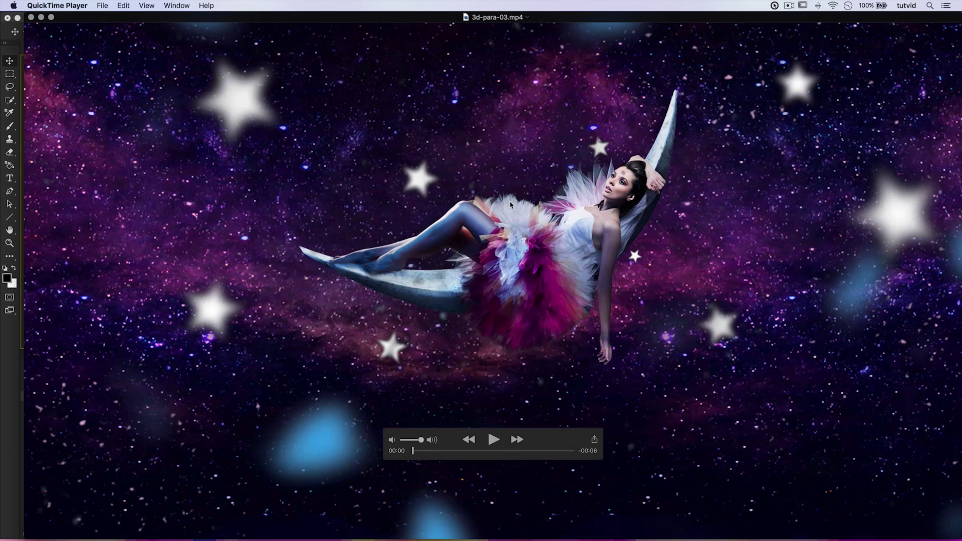
pyautogui.press('super+minus')
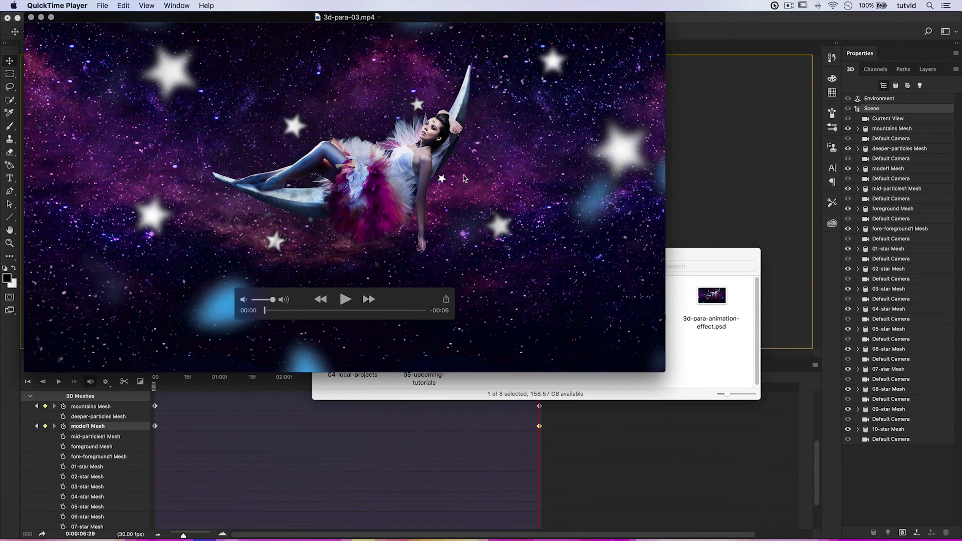
pyautogui.press('super+minus')
pyautogui.press('super+plus')
pyautogui.moveTo(419, 27); pyautogui.dragTo(456, 53)
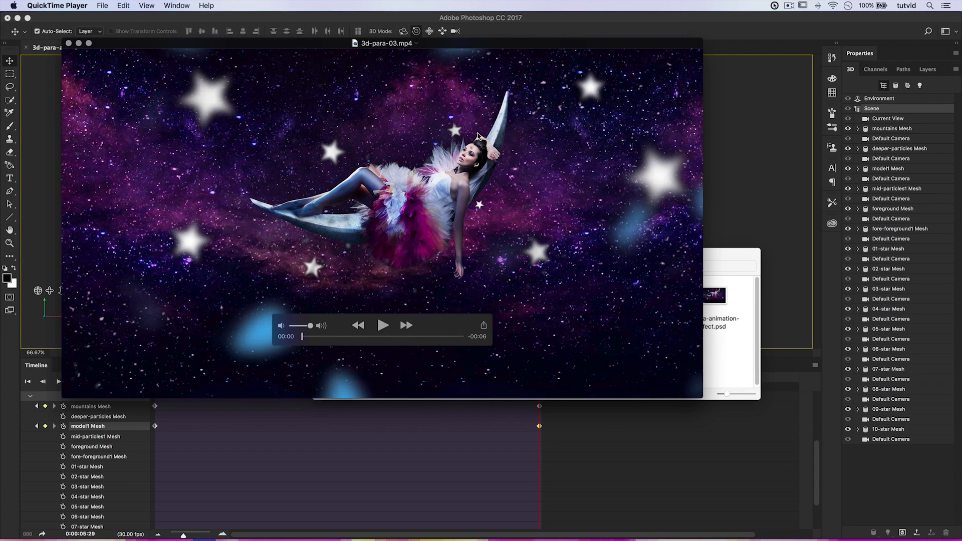
# Play the 3d-para-03.mp4 render, then quit QuickTime Player and return to Photoshop
pyautogui.click(382, 330)
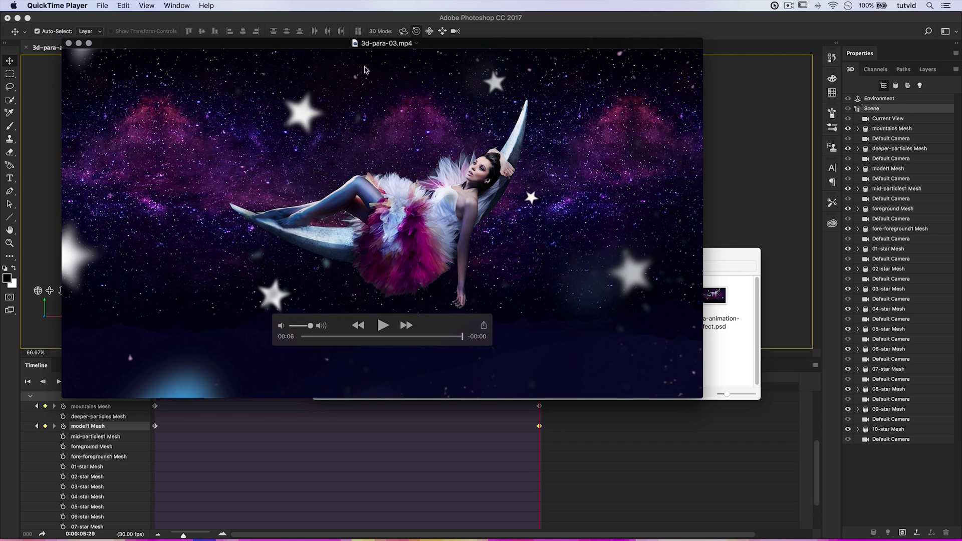
pyautogui.press('super+q')
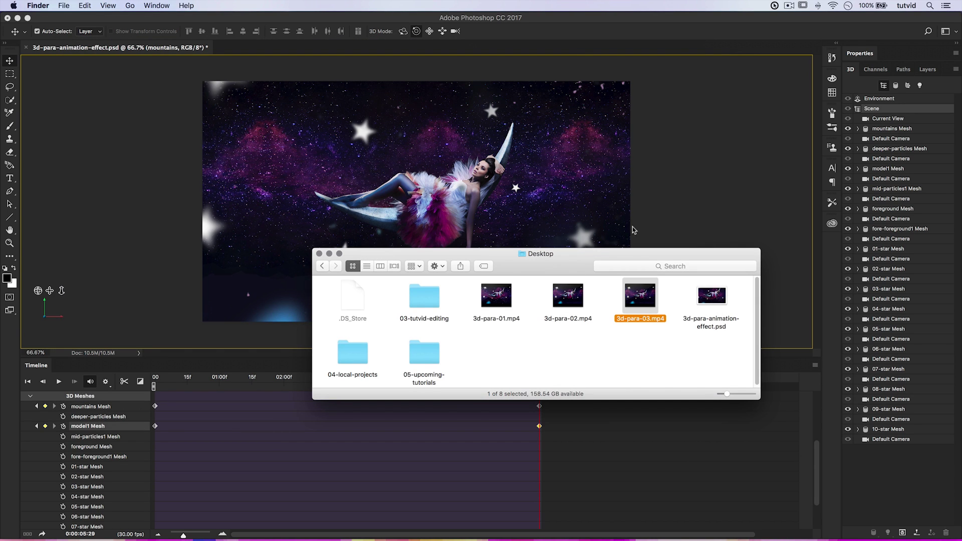
pyautogui.click(695, 197)
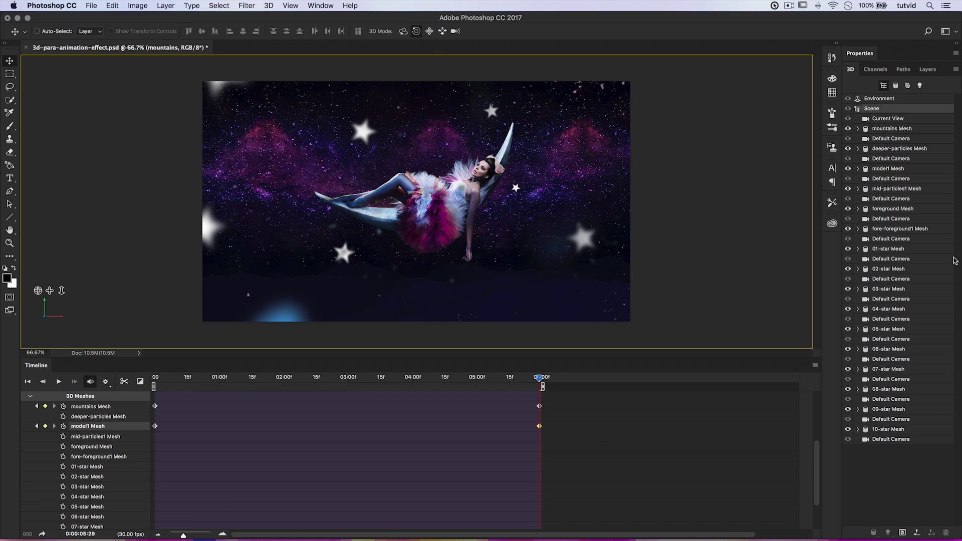
# Enable keyframing for the mid-particles1 mesh, roll it slightly clockwise at the final frame and adjust its scale
pyautogui.click(873, 190)
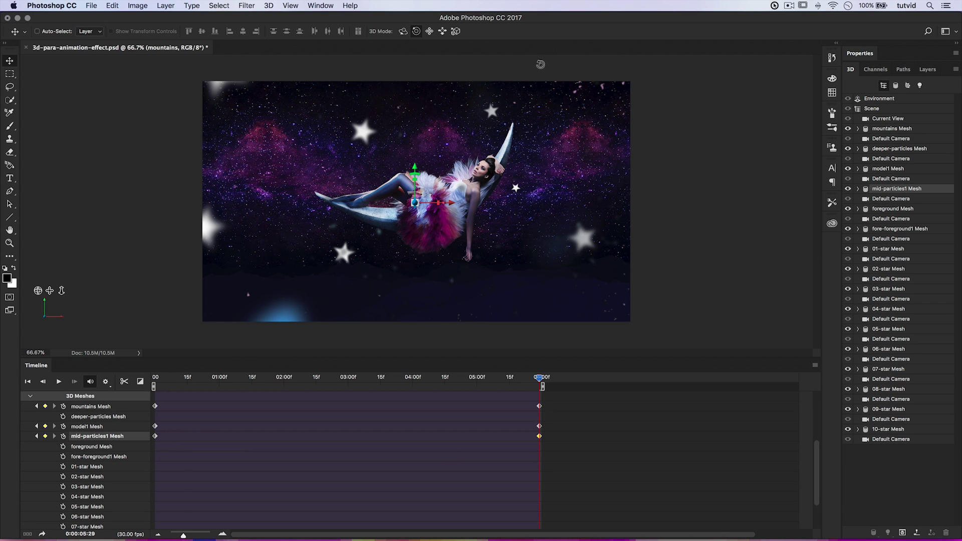
pyautogui.click(417, 31)
pyautogui.moveTo(577, 99); pyautogui.dragTo(596, 111)
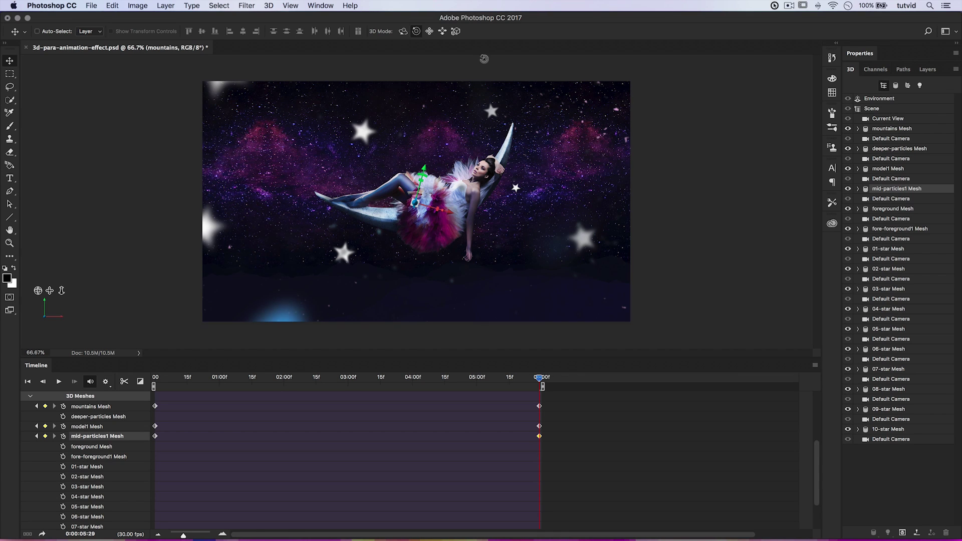
pyautogui.click(454, 30)
pyautogui.moveTo(468, 149); pyautogui.dragTo(473, 130)
# Enable keyframing for the foreground mesh, roll it slightly counterclockwise at the final frame and adjust its scale
pyautogui.click(885, 211)
pyautogui.click(63, 447)
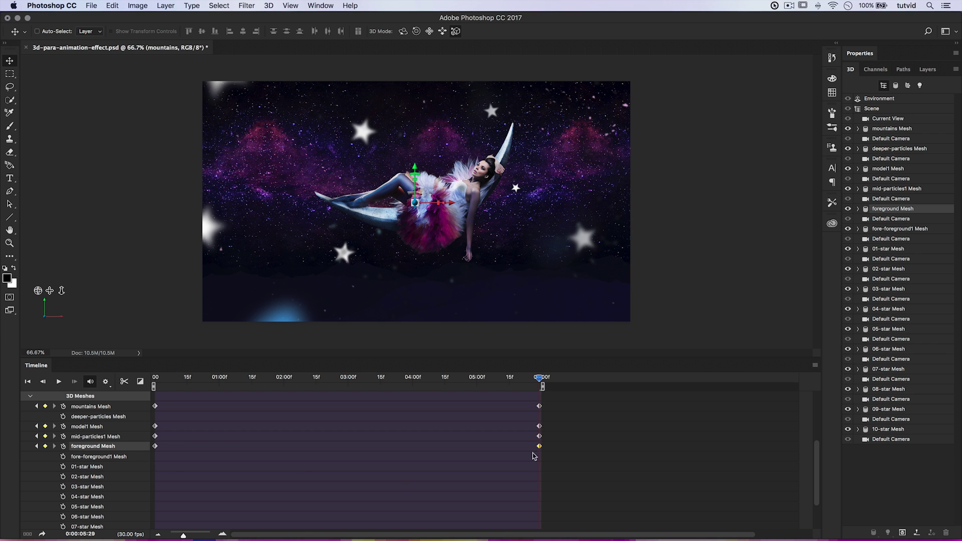
pyautogui.click(417, 31)
pyautogui.moveTo(462, 96); pyautogui.dragTo(430, 90)
pyautogui.click(455, 34)
pyautogui.moveTo(479, 145); pyautogui.dragTo(546, 234)
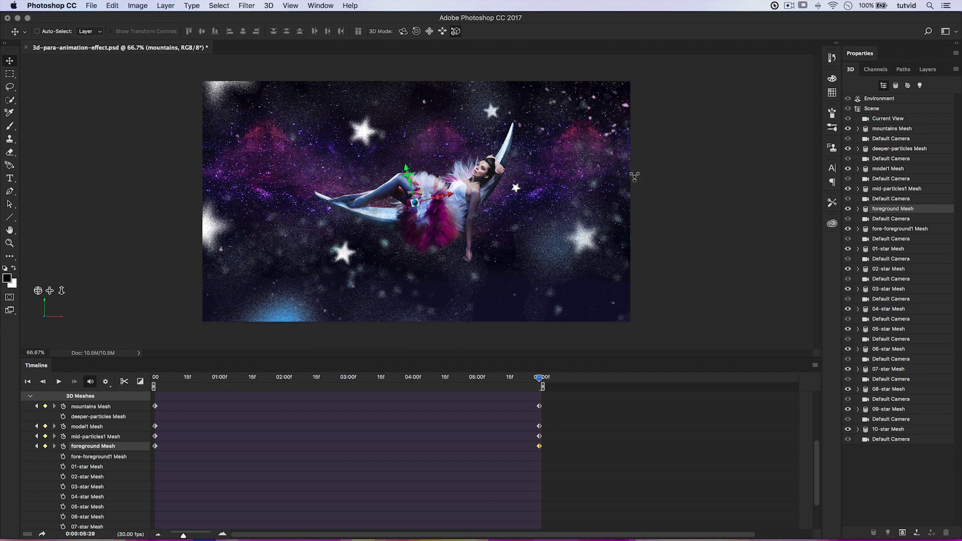
# Enable keyframing for the fore-foreground1 mesh, roll it clockwise at the final frame and enlarge it
pyautogui.click(875, 229)
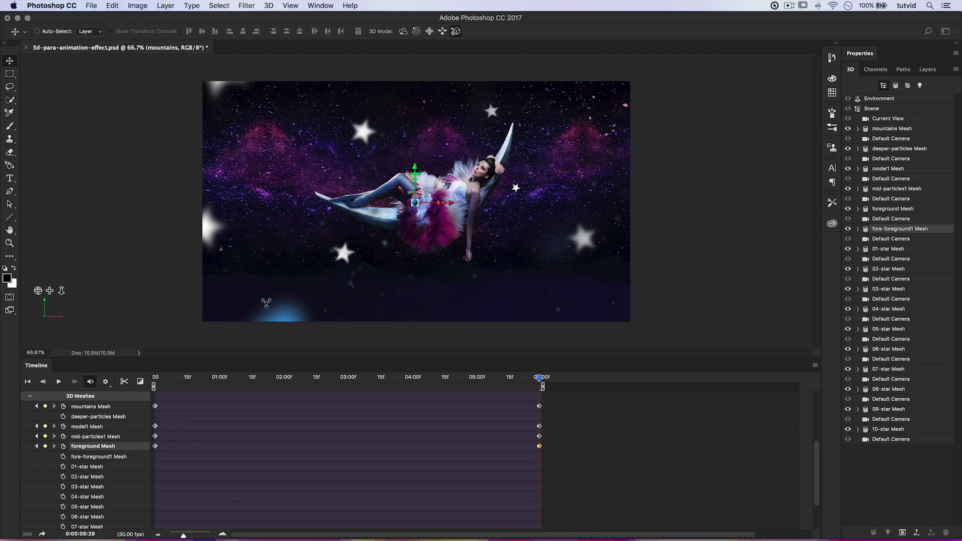
pyautogui.click(63, 457)
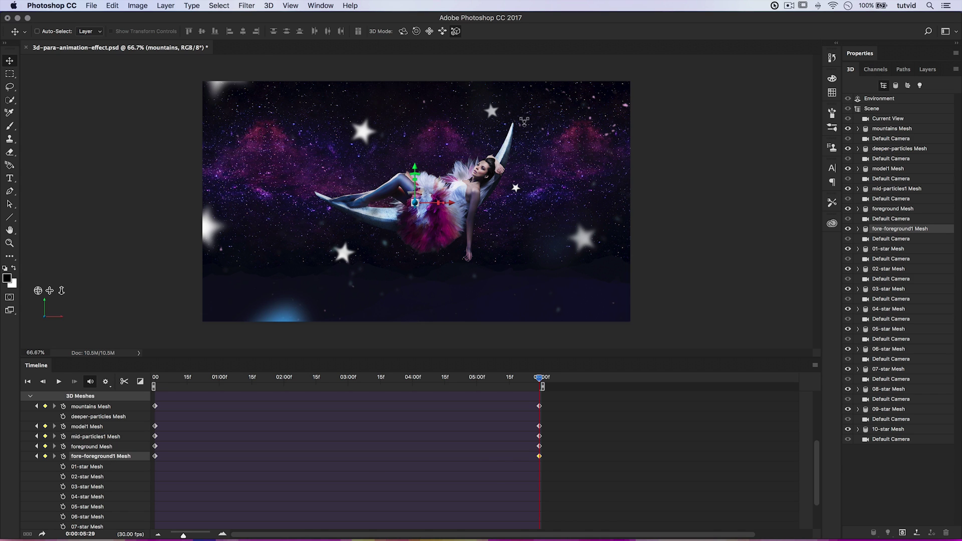
pyautogui.click(416, 31)
pyautogui.moveTo(572, 112); pyautogui.dragTo(602, 146)
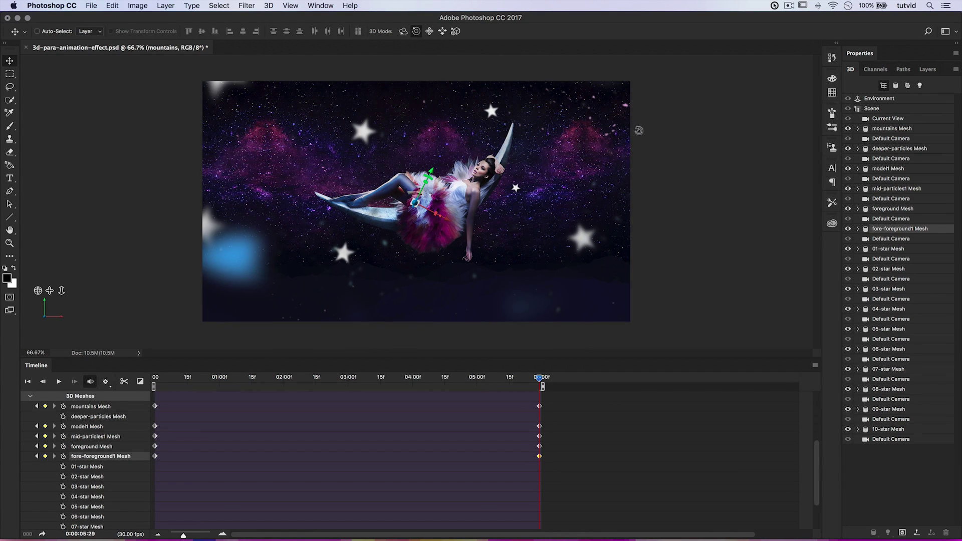
pyautogui.click(455, 31)
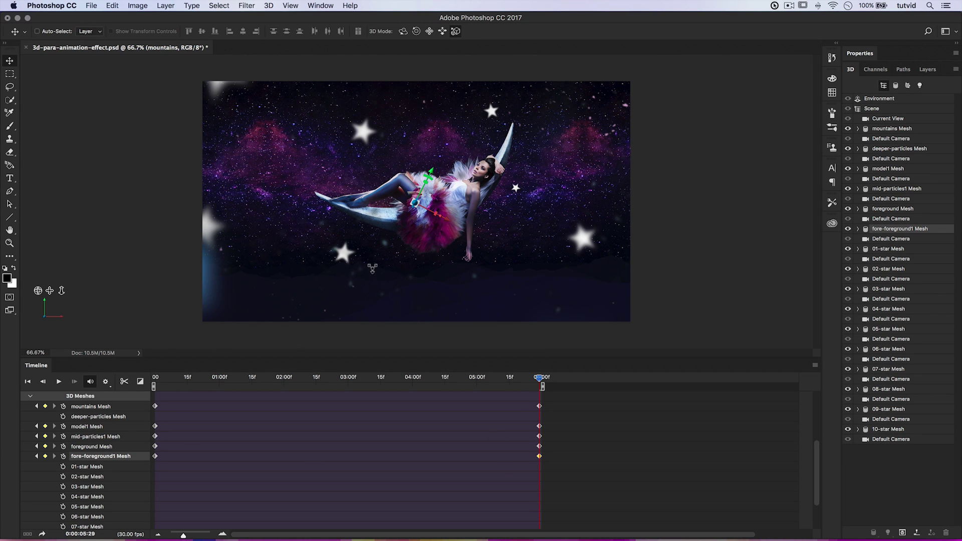
# Render the animation with the moving particle and foreground meshes as a video named 3d-para-04.mp4
pyautogui.click(815, 366)
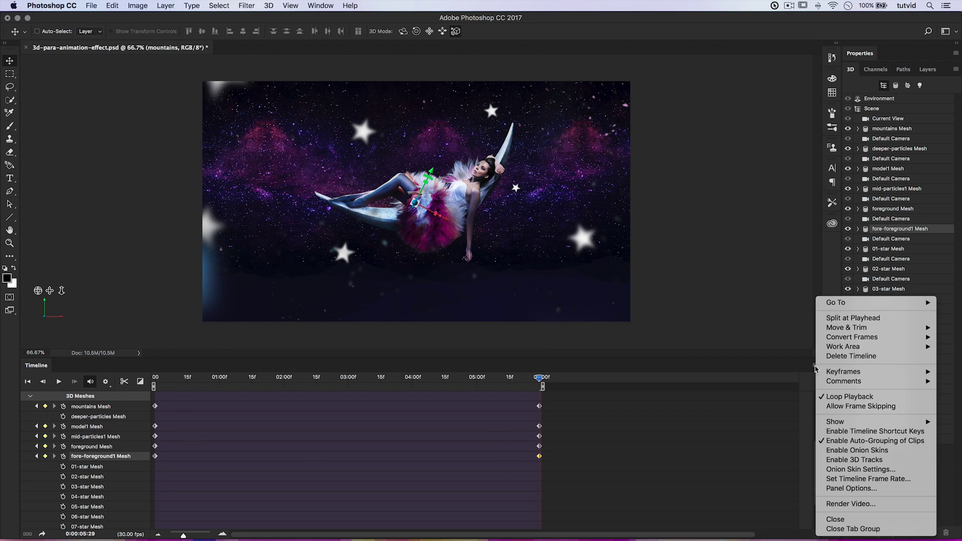
pyautogui.click(863, 506)
pyautogui.click(330, 122)
pyautogui.moveTo(312, 124); pyautogui.dragTo(353, 124)
pyautogui.write('04')
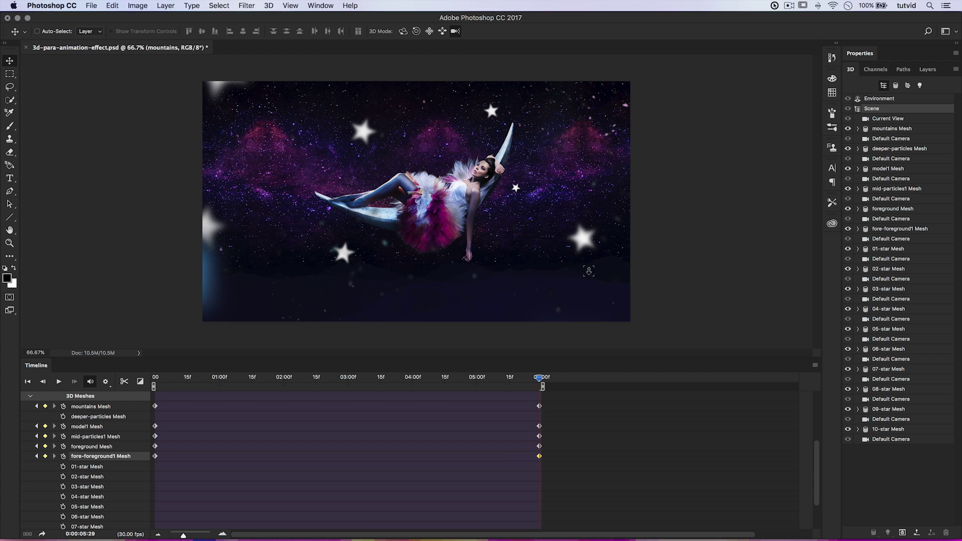
# Open 3d-para-04.mp4 from the Desktop in QuickTime Player, shrink its window and move it over the canvas
pyautogui.press('super+Tab')
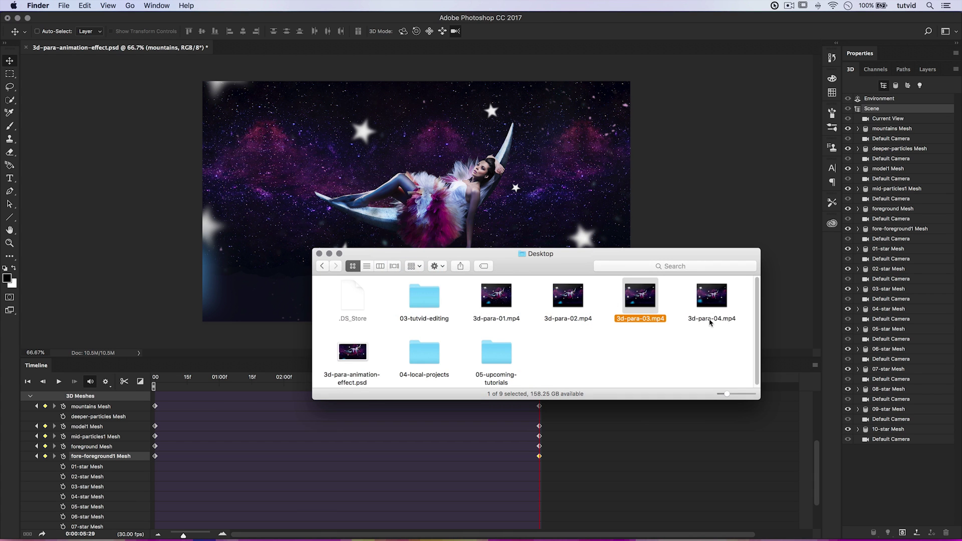
pyautogui.click(709, 321)
pyautogui.doubleClick(695, 315)
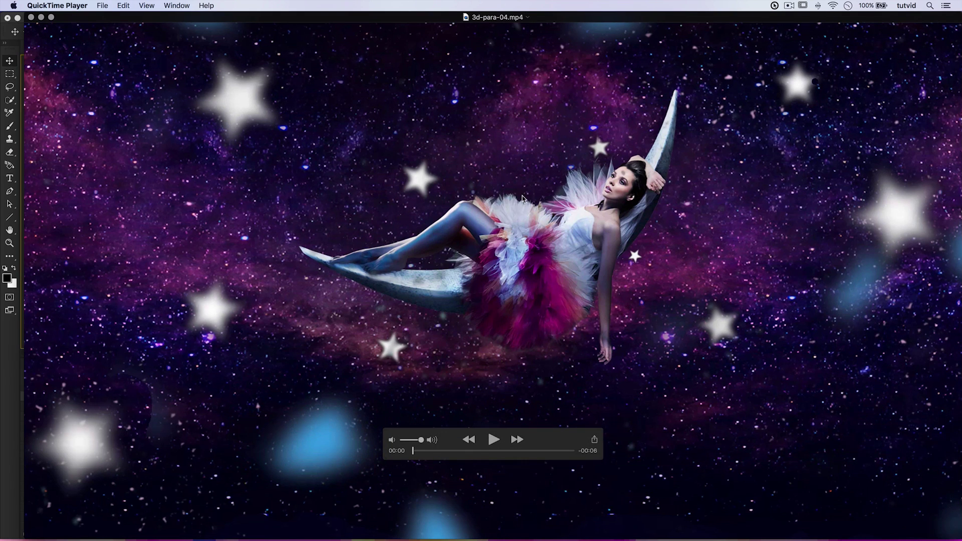
pyautogui.press('super+1')
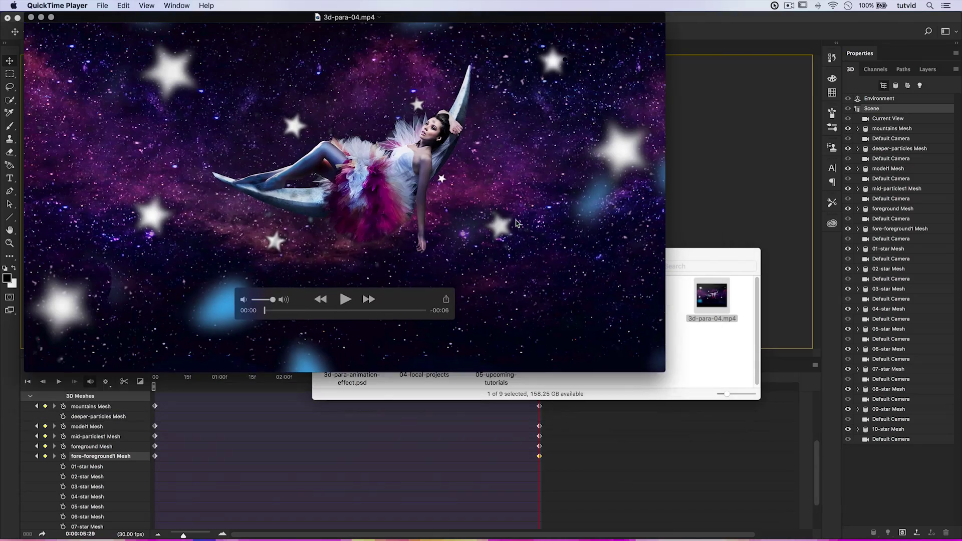
pyautogui.moveTo(455, 17); pyautogui.dragTo(527, 45)
# Play the 3d-para-04.mp4 render, quit QuickTime Player and return to Photoshop
pyautogui.press('space')
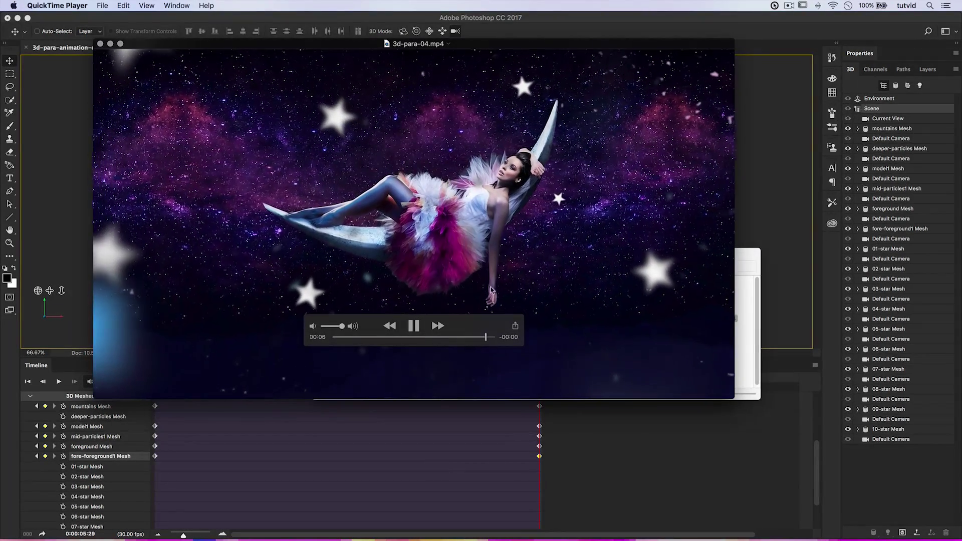
pyautogui.moveTo(359, 49); pyautogui.dragTo(363, 51)
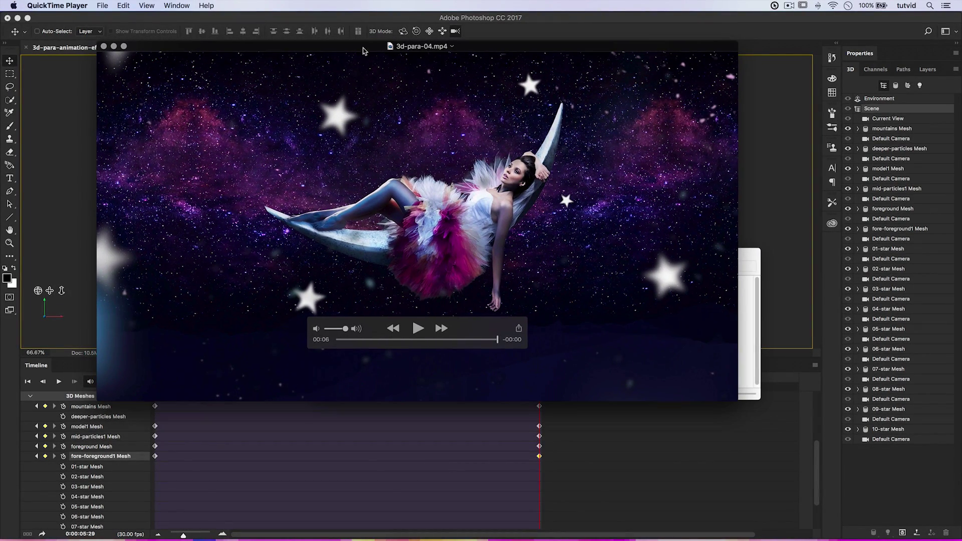
pyautogui.press('super+q')
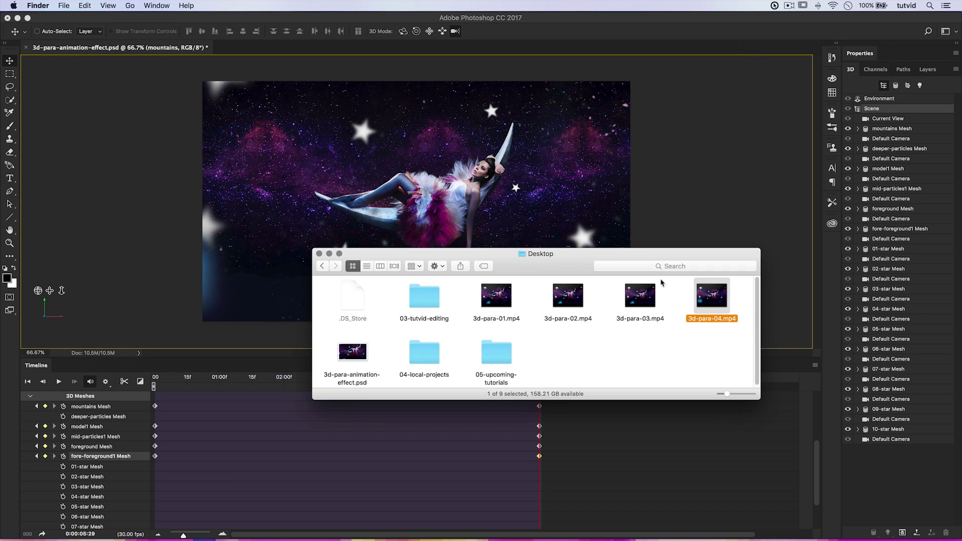
pyautogui.click(690, 205)
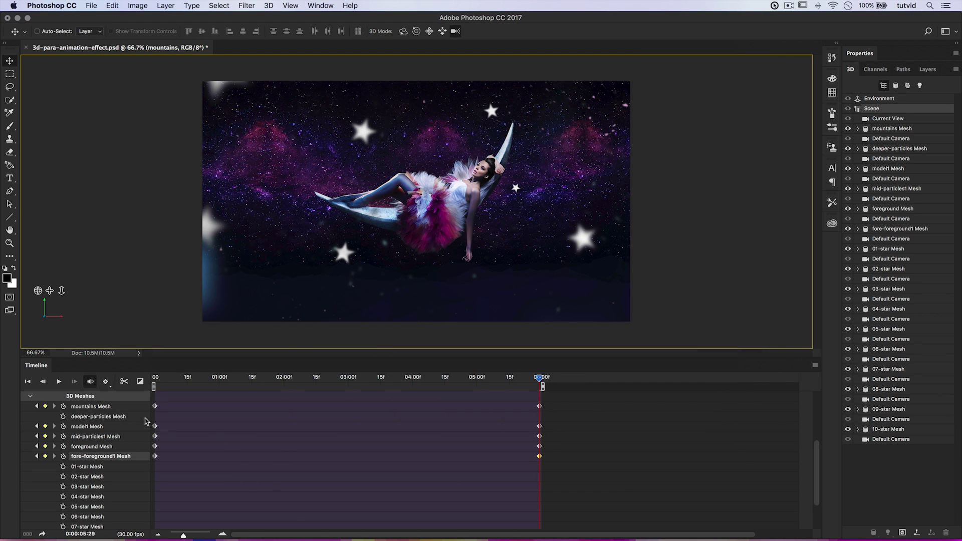
# Enlarge the timeline area to show the tracks of all ten star meshes
pyautogui.scroll(-2, 246, 431)
pyautogui.moveTo(201, 358); pyautogui.dragTo(200, 283)
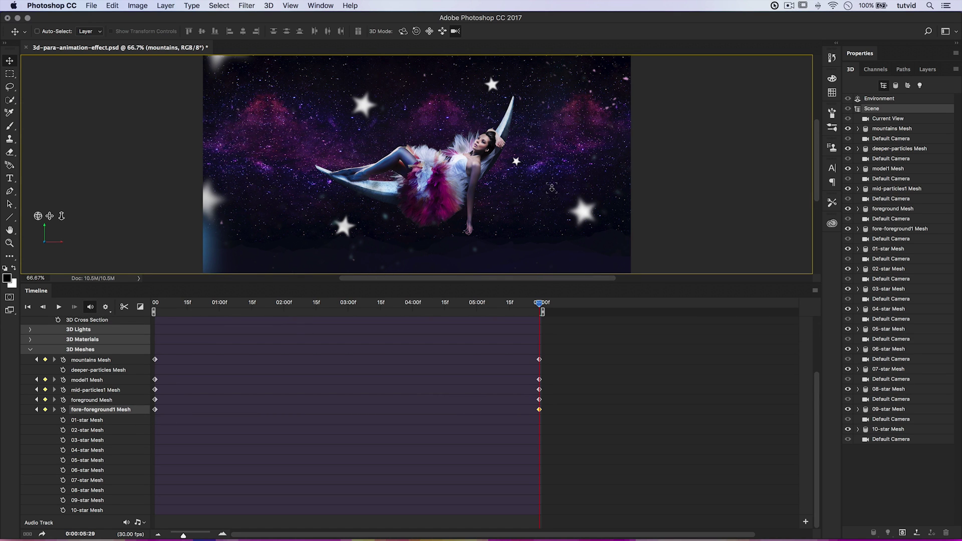
pyautogui.moveTo(171, 283); pyautogui.dragTo(170, 306)
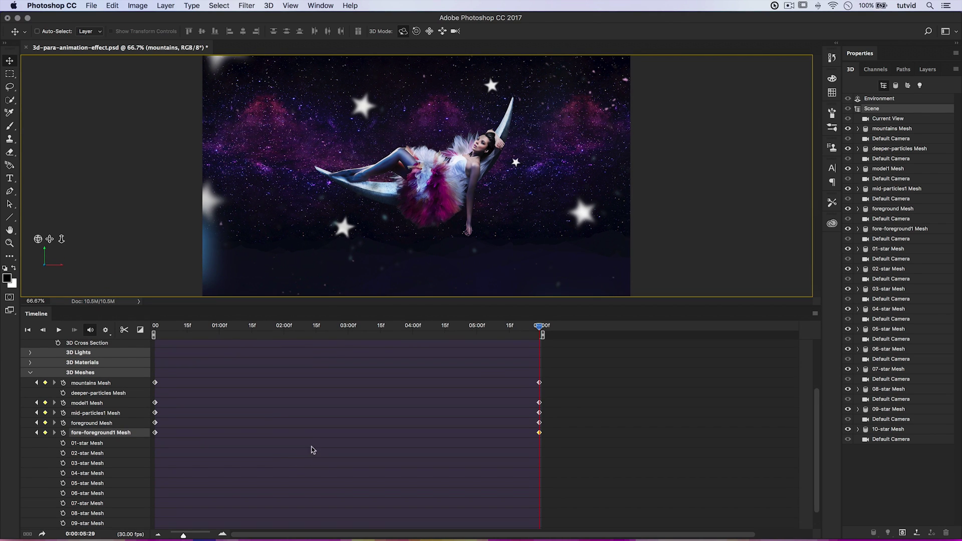
pyautogui.scroll(-2, 306, 448)
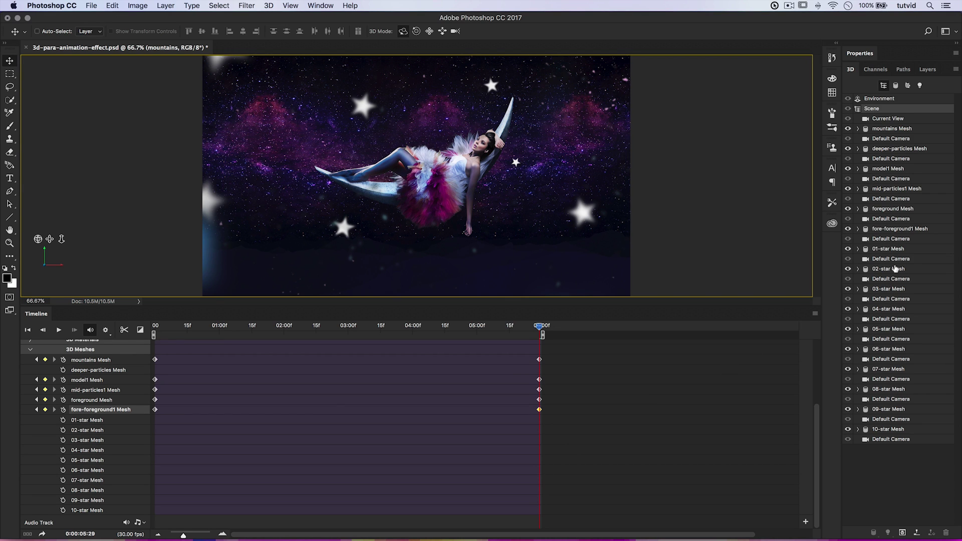
# Enable keyframing for the 01-star mesh, roll it about 90° counterclockwise and drag it back beside the model's arm
pyautogui.click(877, 251)
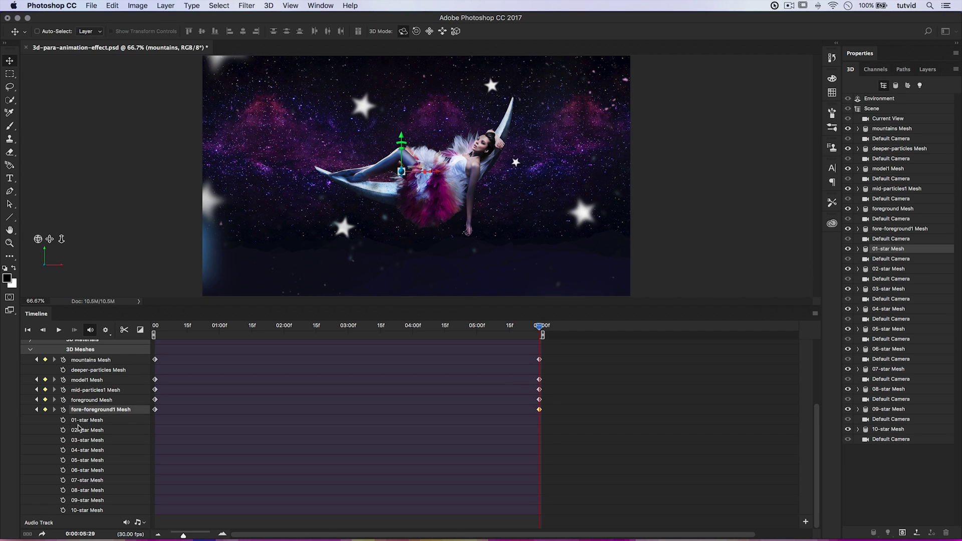
pyautogui.click(63, 420)
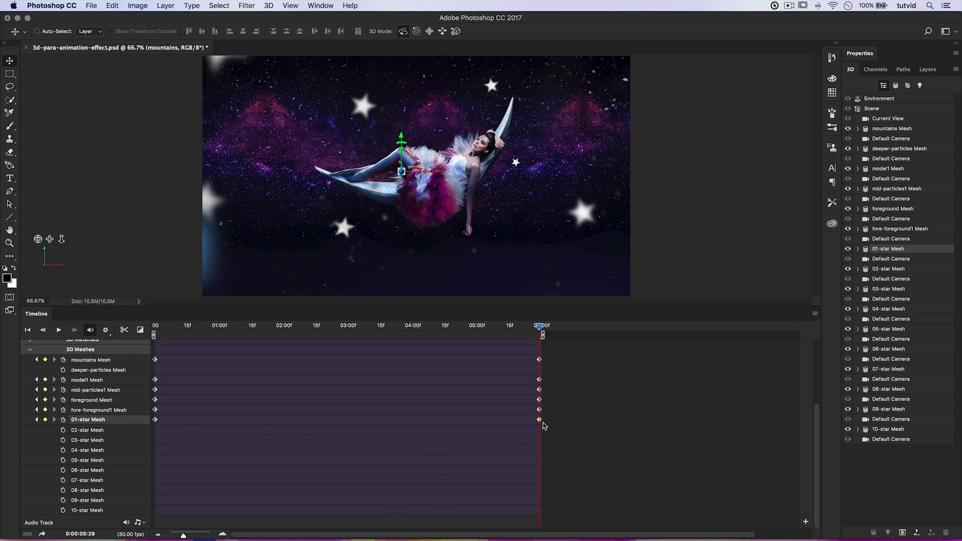
pyautogui.click(415, 31)
pyautogui.moveTo(545, 141); pyautogui.dragTo(340, 94)
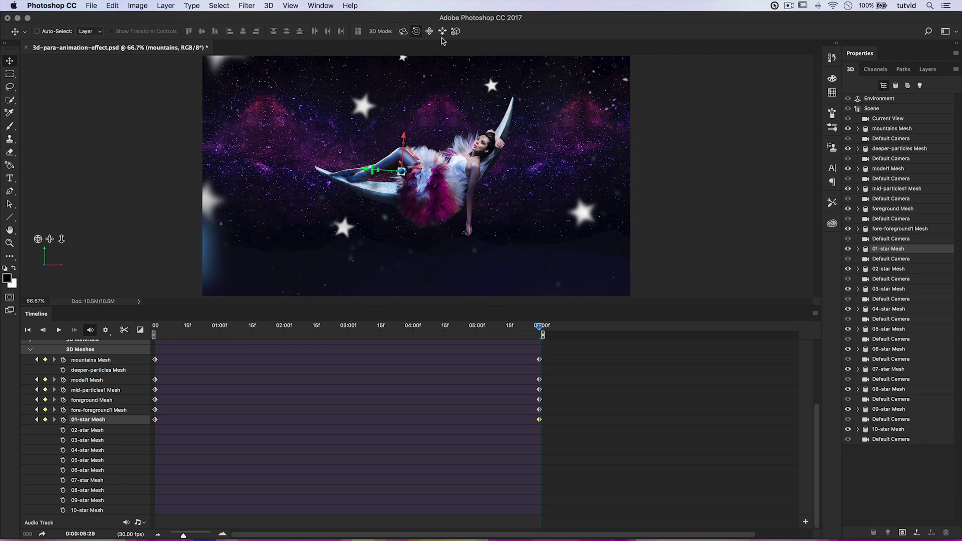
pyautogui.moveTo(404, 59); pyautogui.dragTo(478, 130)
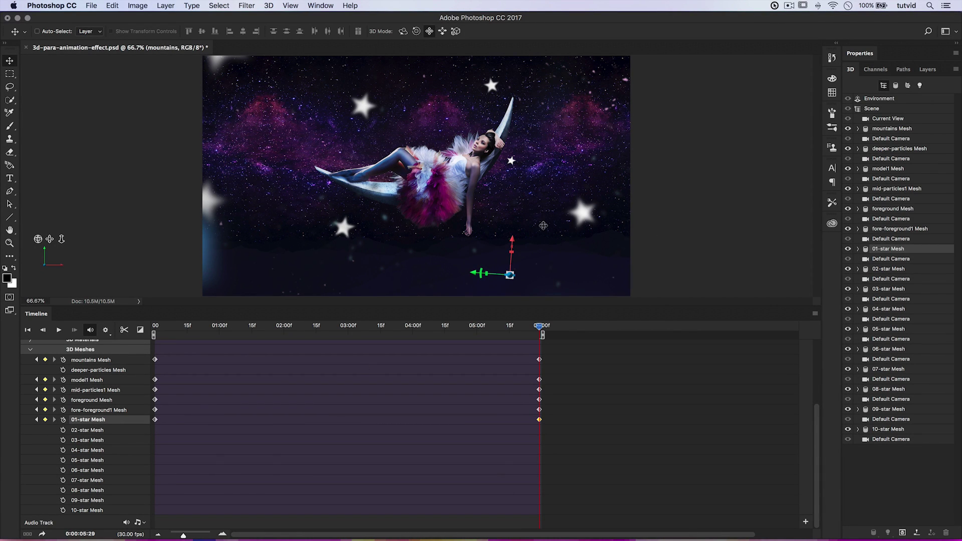
# Enable keyframing for the 02-star mesh, roll it clockwise and reposition it near the moon's upper tip at the final frame
pyautogui.click(886, 269)
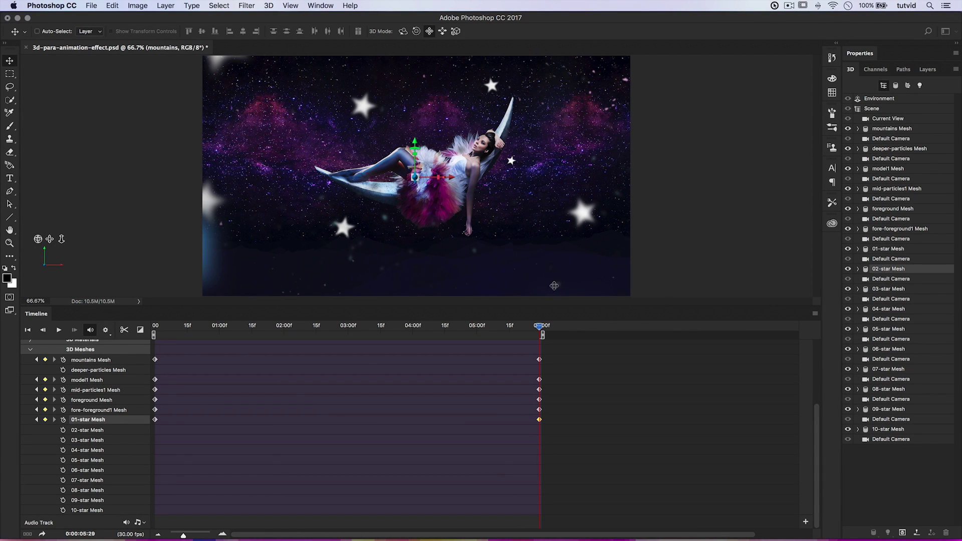
pyautogui.click(63, 430)
pyautogui.click(416, 31)
pyautogui.moveTo(465, 111); pyautogui.dragTo(498, 134)
pyautogui.click(429, 31)
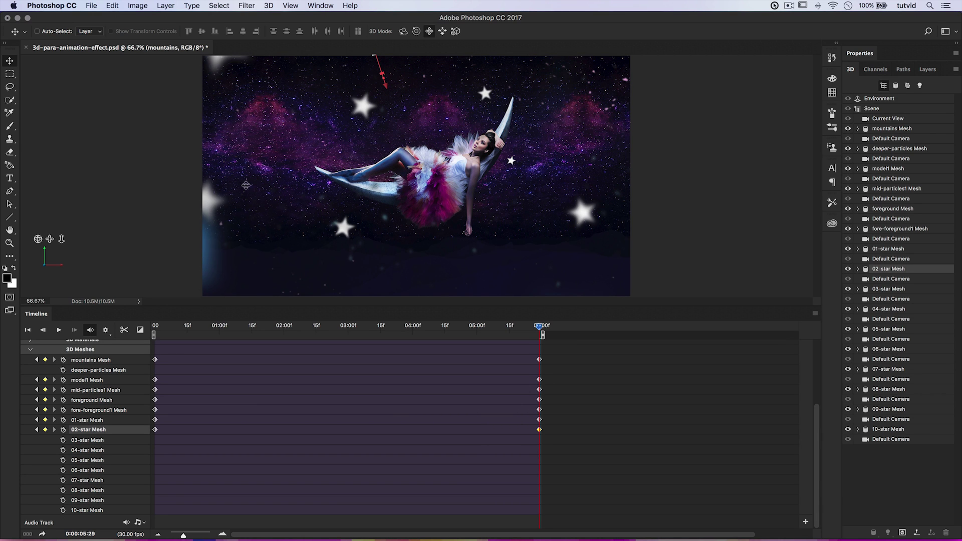
# Enable keyframing for the 03-star through 10-star meshes, rolling and repositioning each star at the final frame
pyautogui.click(63, 441)
pyautogui.click(63, 450)
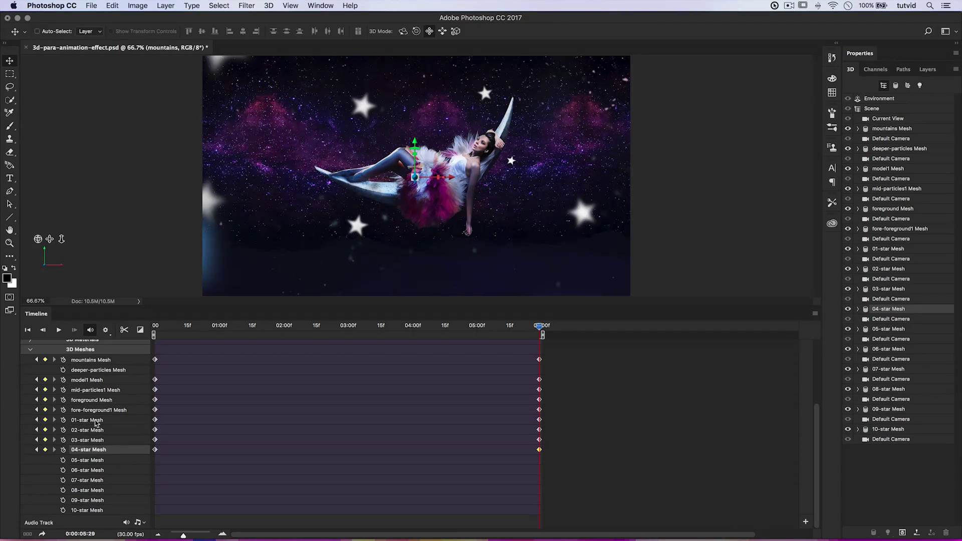
pyautogui.click(63, 460)
pyautogui.click(63, 470)
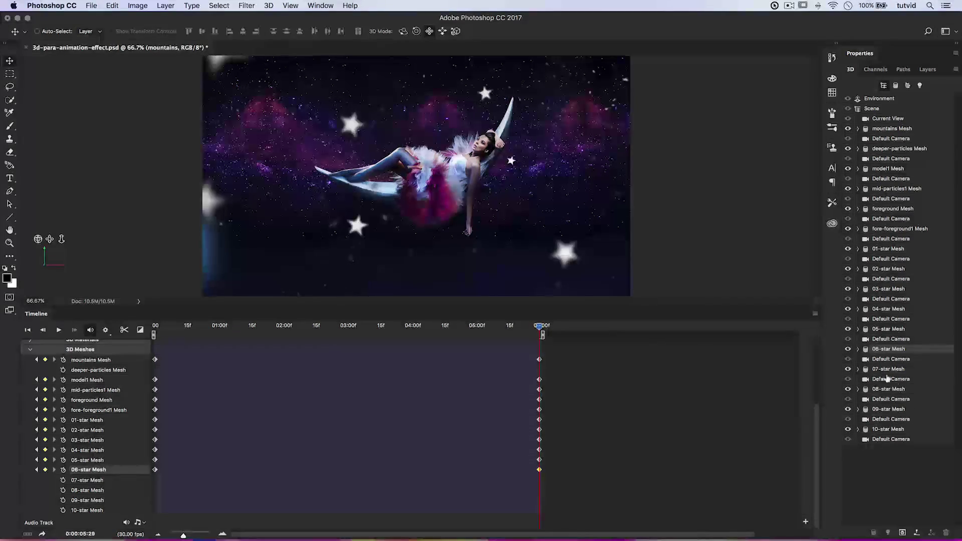
pyautogui.click(63, 480)
pyautogui.click(63, 490)
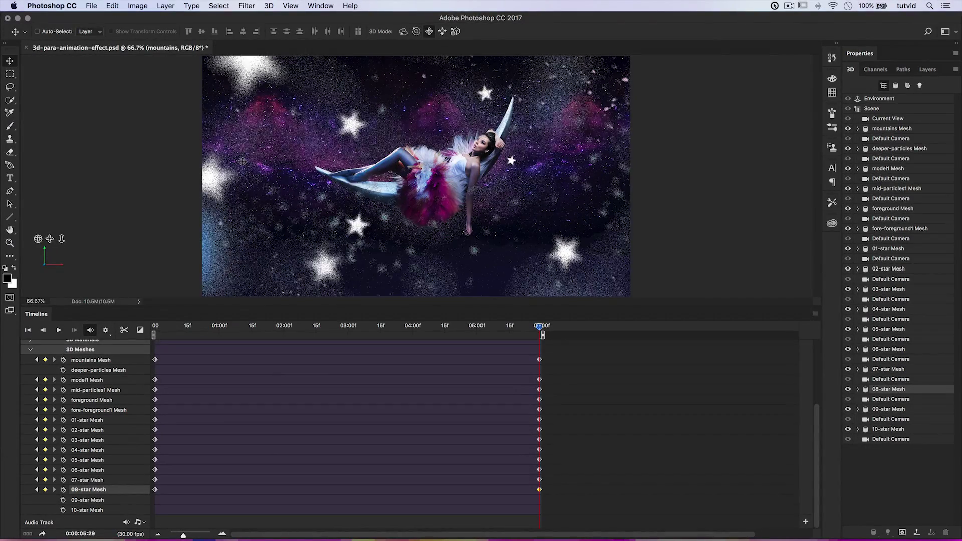
pyautogui.click(63, 500)
pyautogui.click(63, 510)
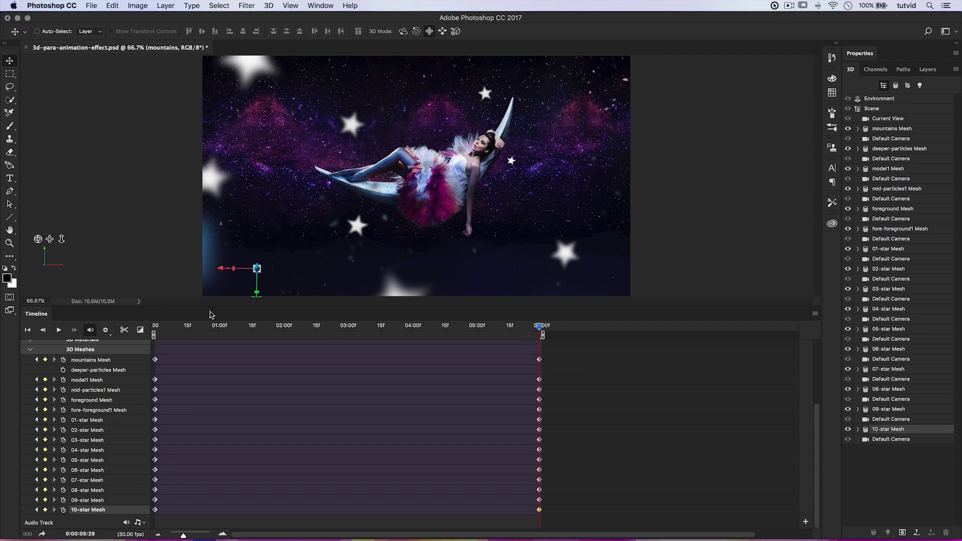
# Keep the timeline playback resolution at 25% and scrub through the animation, ending at the final frame
pyautogui.click(107, 330)
pyautogui.moveTo(115, 346)
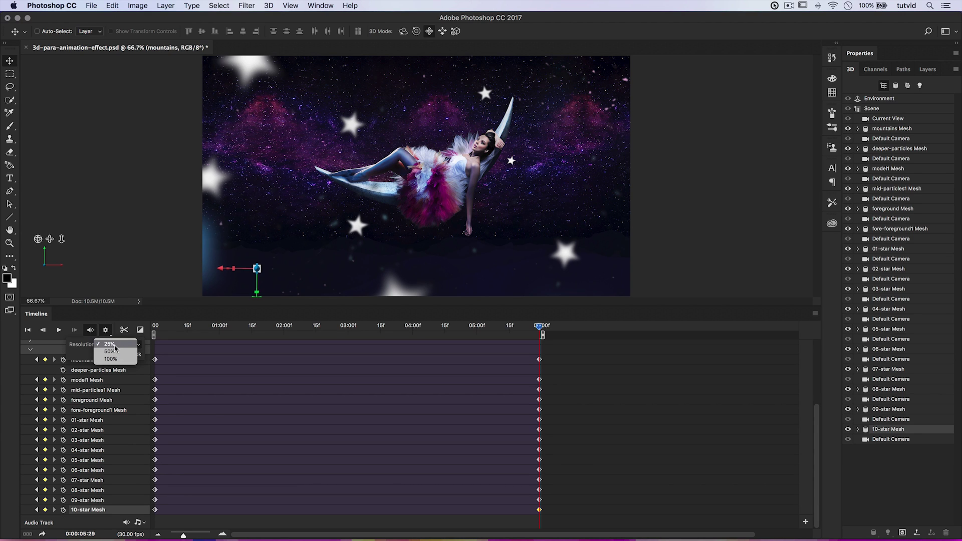
pyautogui.click(112, 345)
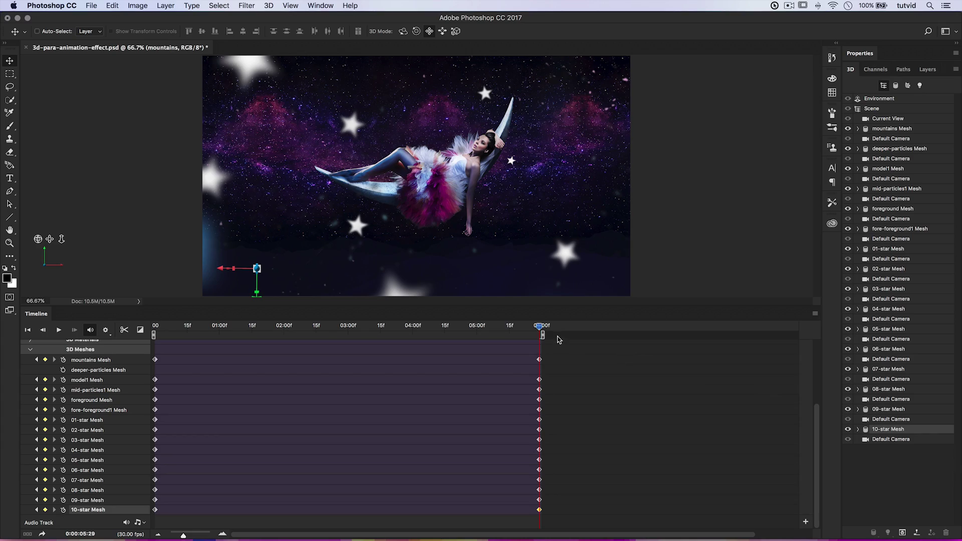
pyautogui.moveTo(540, 328); pyautogui.dragTo(344, 313)
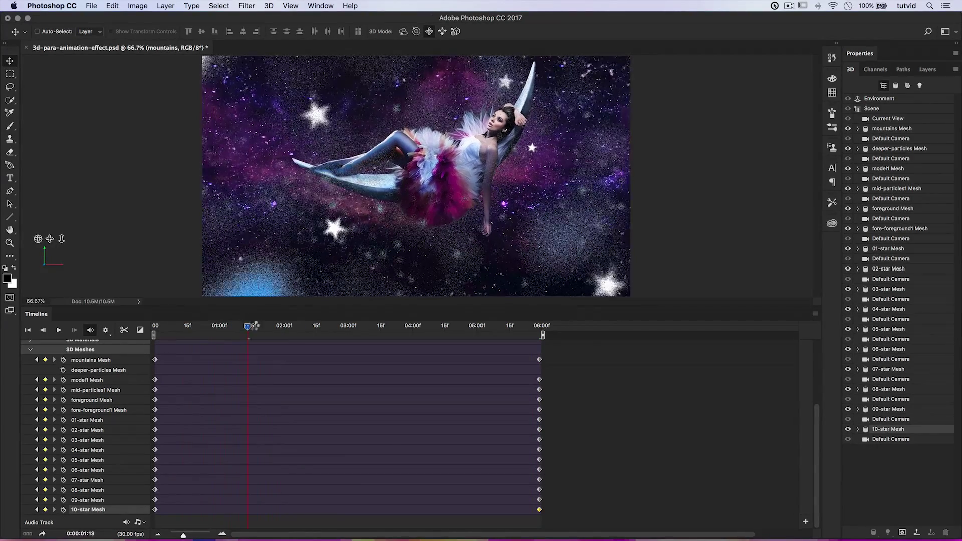
pyautogui.moveTo(365, 336); pyautogui.dragTo(549, 340)
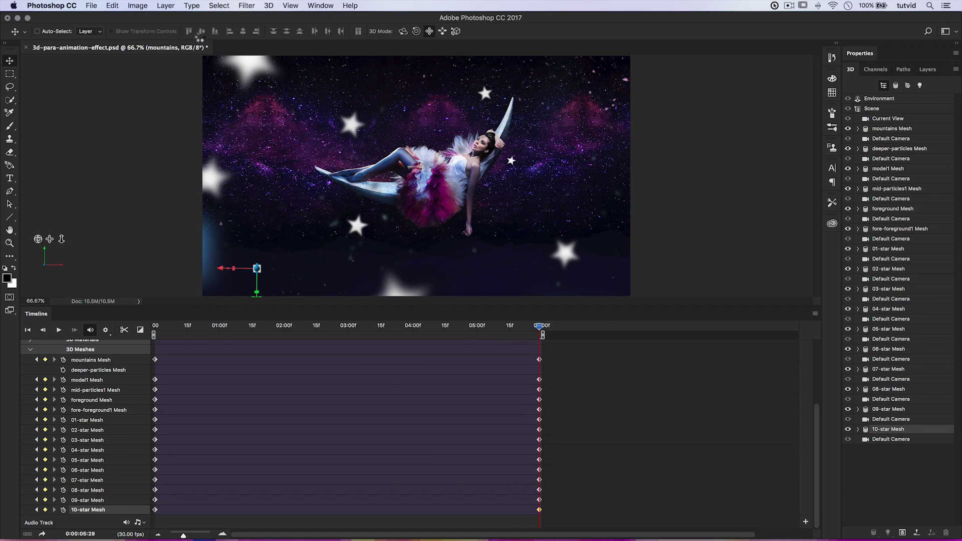
pyautogui.click(815, 312)
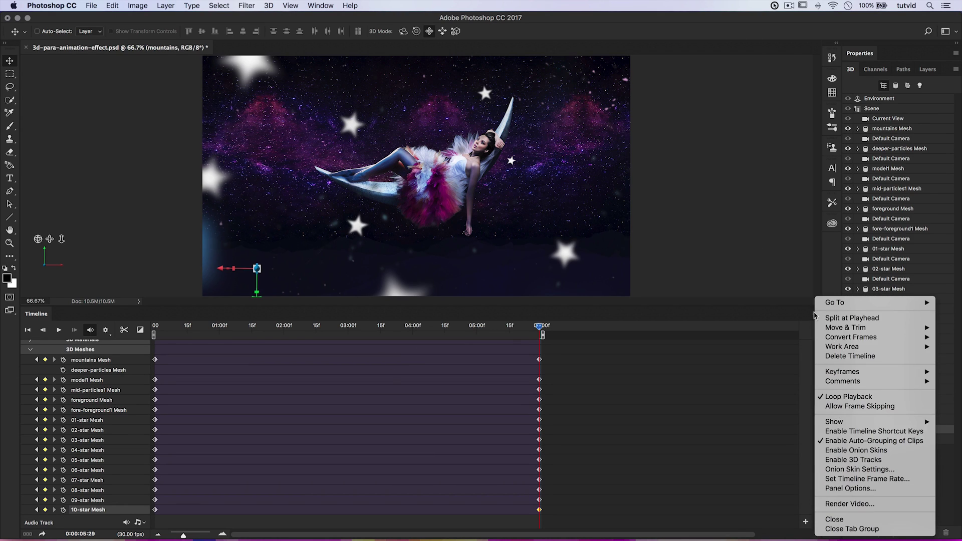
pyautogui.click(887, 505)
pyautogui.moveTo(307, 122); pyautogui.dragTo(353, 122)
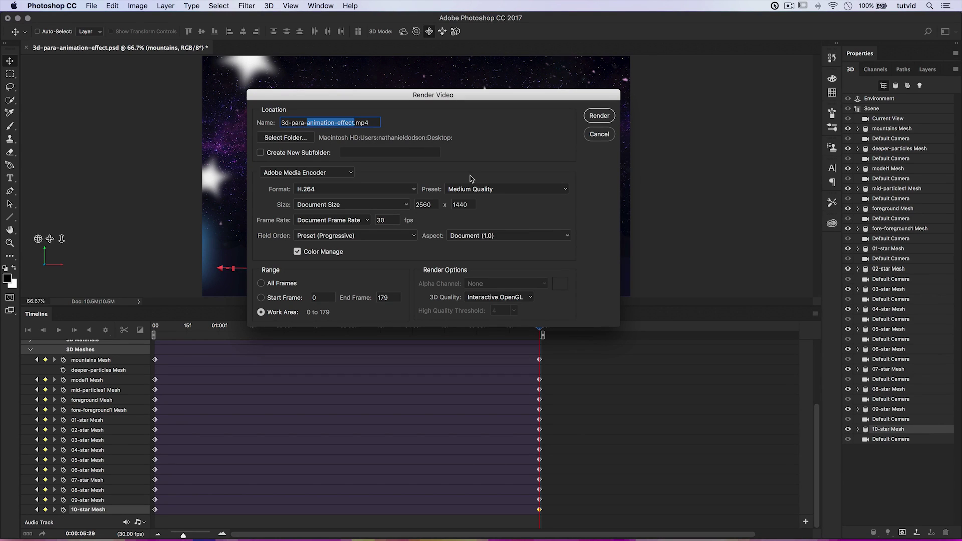
pyautogui.press('BackSpace')
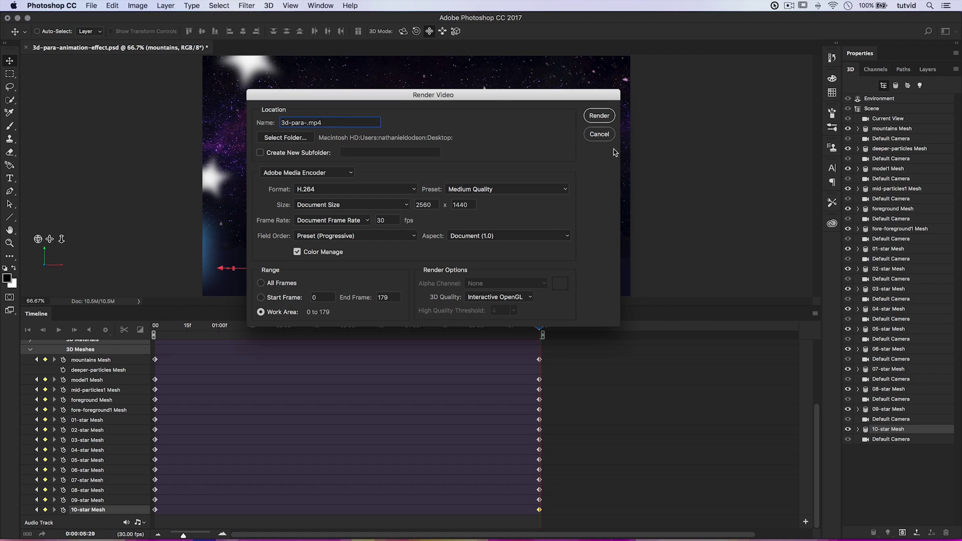
pyautogui.click(607, 138)
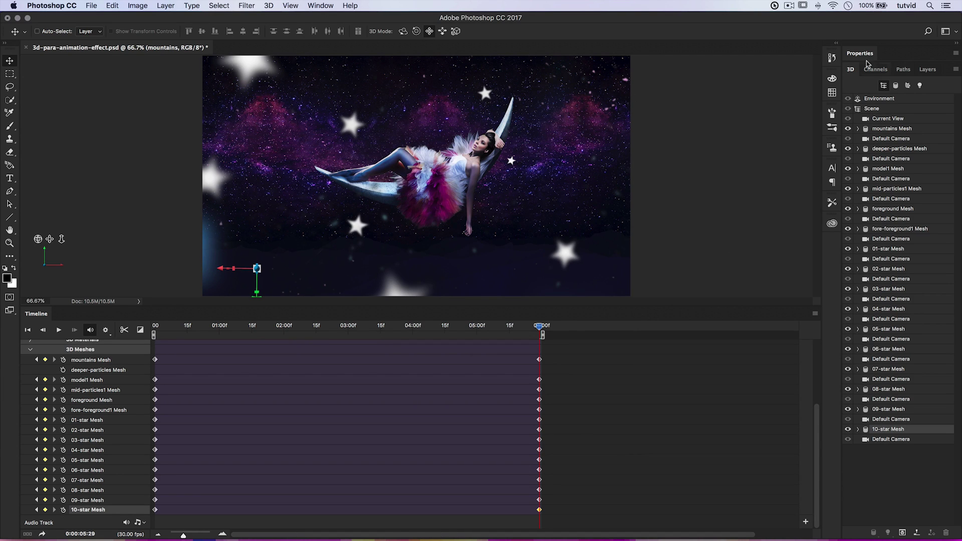
# Create a new layer above the mountains layer and name it noise
pyautogui.click(927, 70)
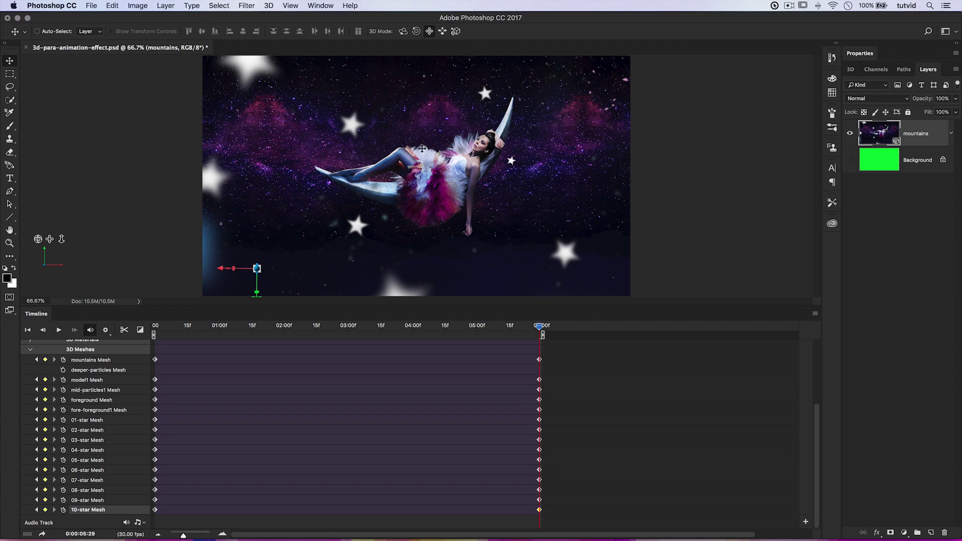
pyautogui.click(932, 533)
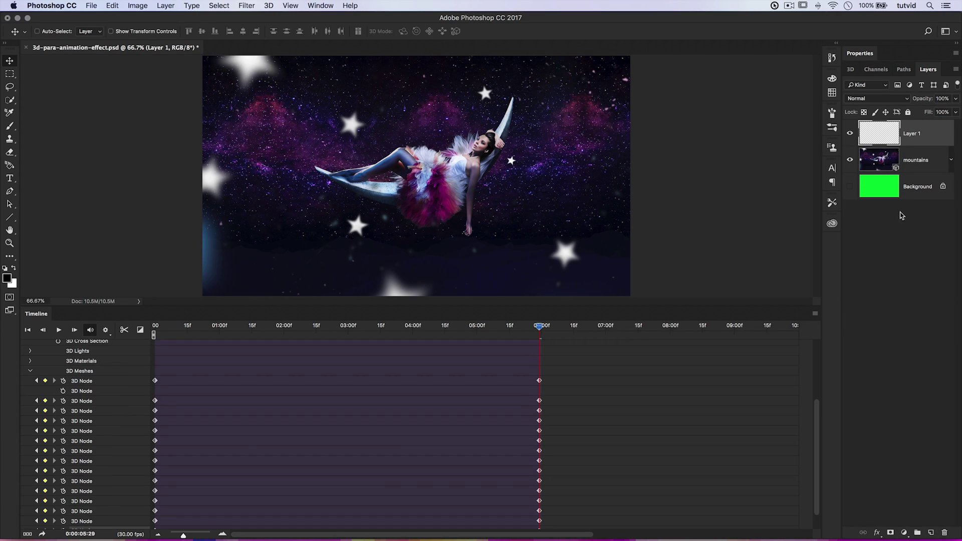
pyautogui.doubleClick(911, 134)
pyautogui.write('noise')
pyautogui.press('Return')
# Fill the entire noise layer with solid medium gray
pyautogui.click(106, 7)
pyautogui.click(120, 165)
pyautogui.click(432, 238)
pyautogui.click(418, 231)
pyautogui.click(492, 240)
pyautogui.press('v')
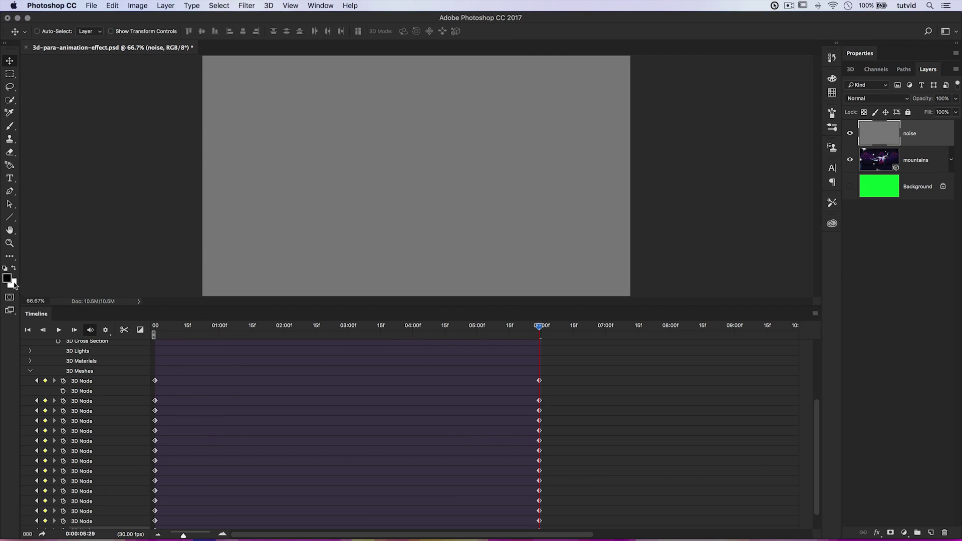
# Apply the Add Noise filter to the noise layer at 35%, with uniform distribution and monochromatic noise
pyautogui.click(247, 5)
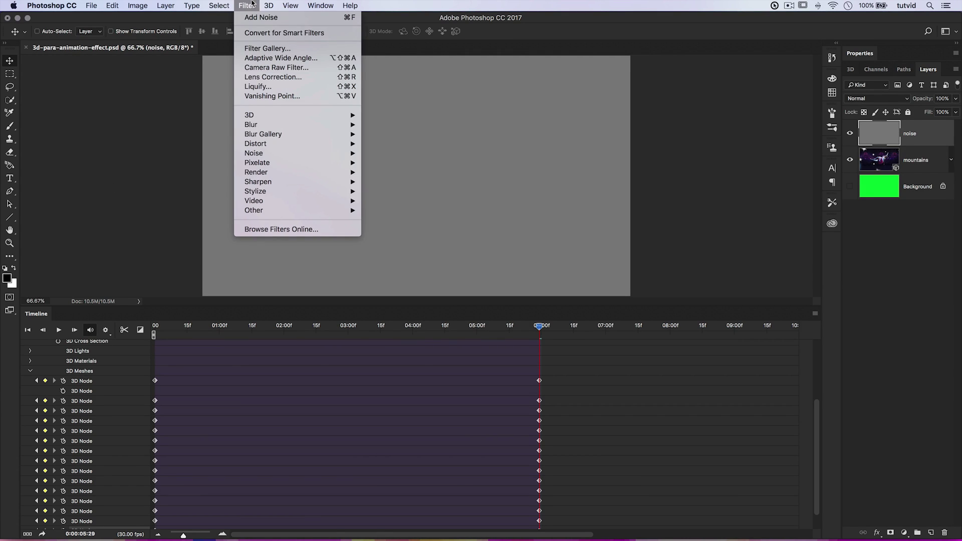
pyautogui.moveTo(306, 154)
pyautogui.click(393, 152)
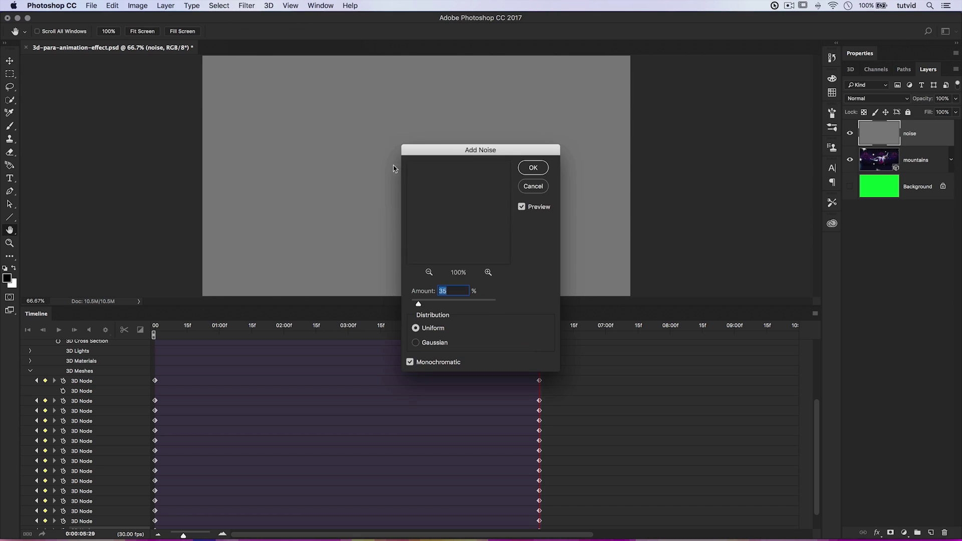
pyautogui.click(546, 168)
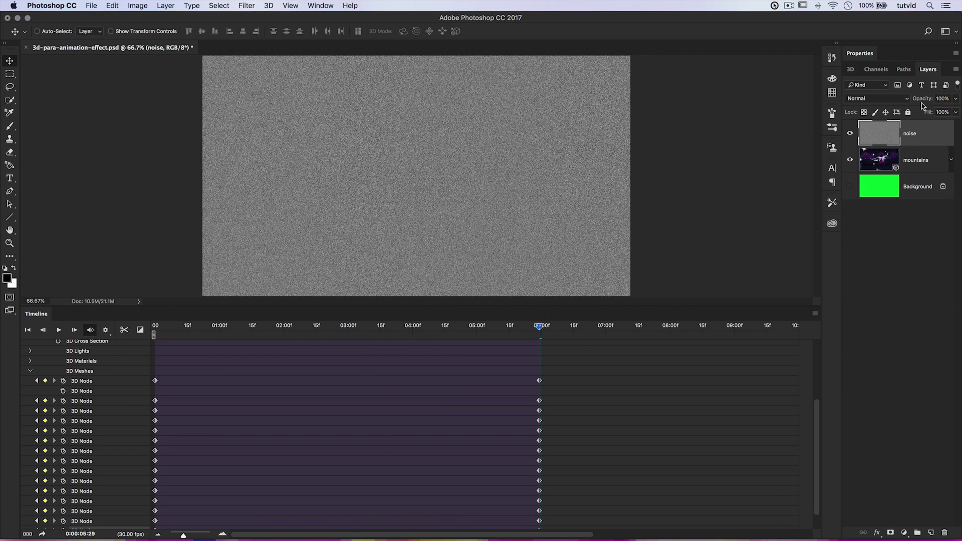
# Set the noise layer's blend mode to Soft Light and its opacity to 35%
pyautogui.click(883, 98)
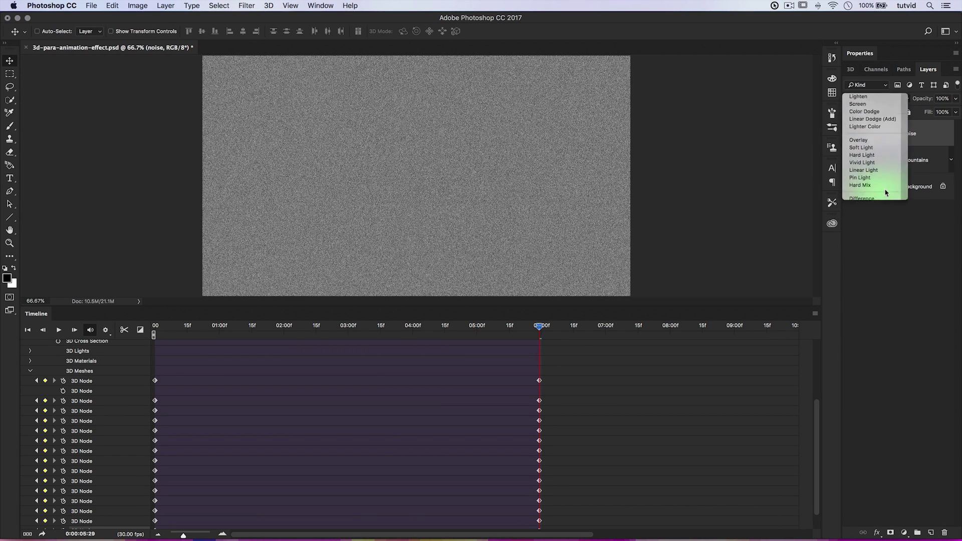
pyautogui.click(886, 189)
pyautogui.write('35')
pyautogui.press('Return')
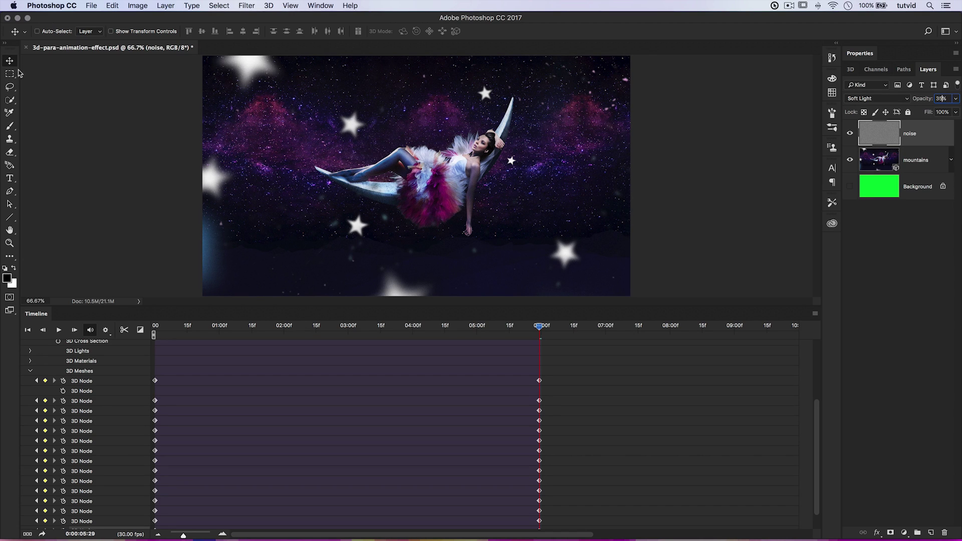
# Render the work area as an H.264 video named 3d-para-final.mp4 at the document size of 2560 x 1440 and 30 fps
pyautogui.click(925, 163)
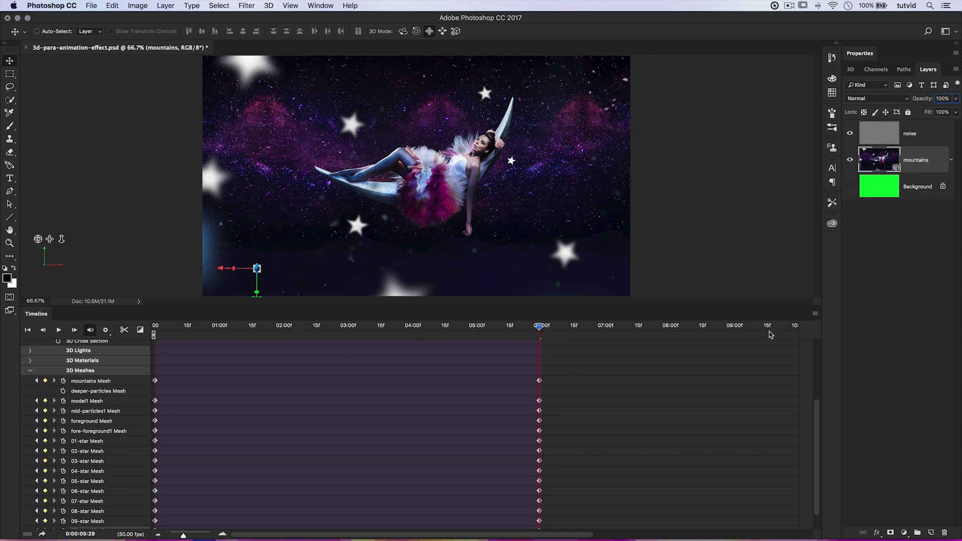
pyautogui.click(816, 314)
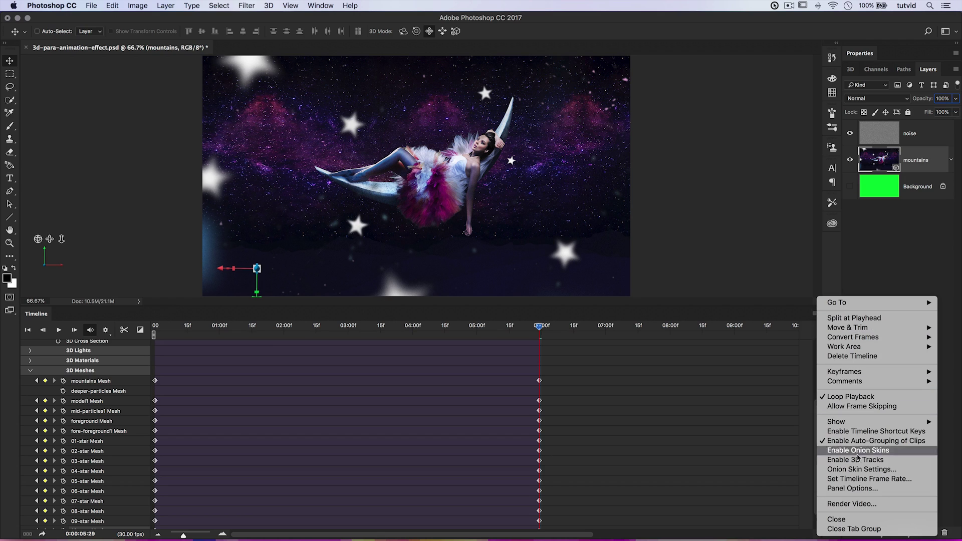
pyautogui.click(834, 505)
pyautogui.moveTo(307, 123); pyautogui.dragTo(348, 123)
pyautogui.write('t')
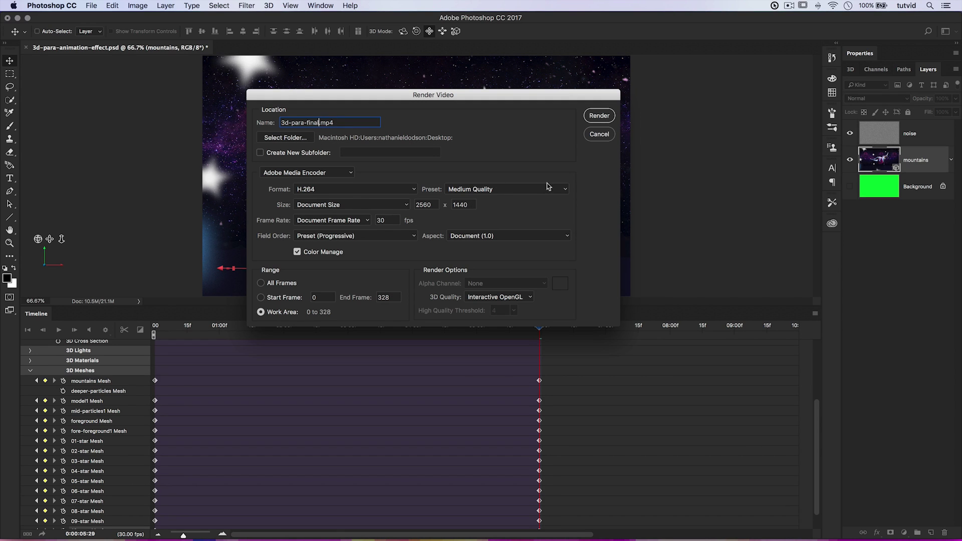
pyautogui.moveTo(563, 95); pyautogui.dragTo(555, 98)
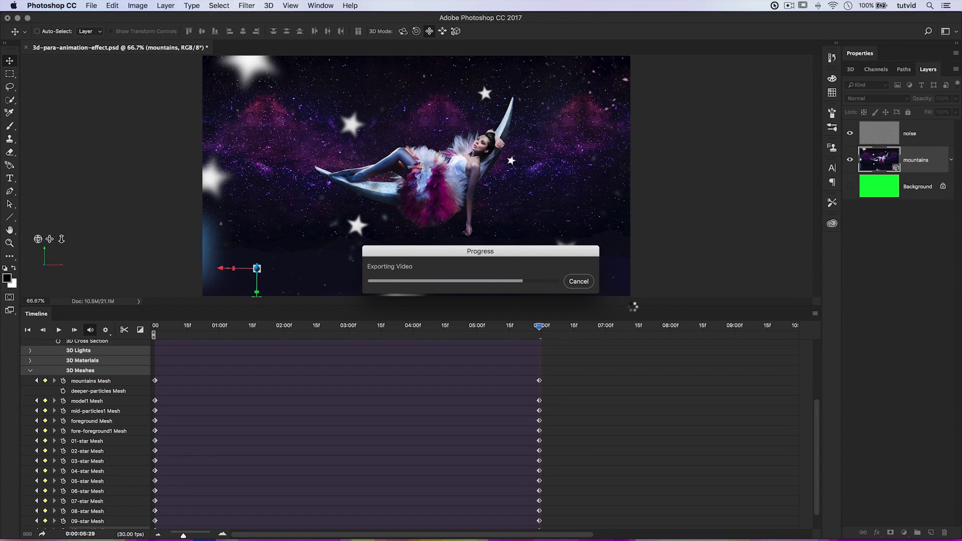
# Switch to Finder, play 3d-para-final.mp4 from the Desktop to review the animation, and quit QuickTime Player
pyautogui.press('super+Tab')
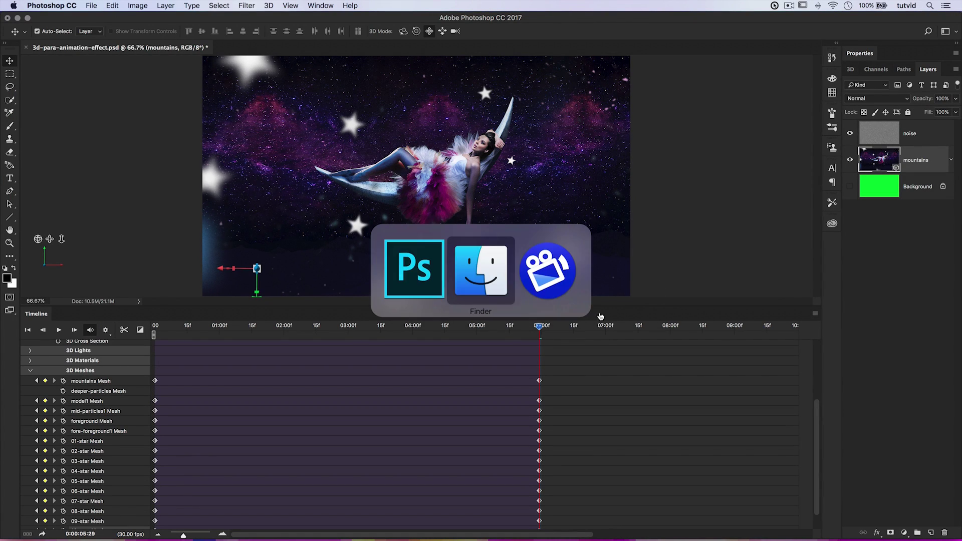
pyautogui.click(480, 275)
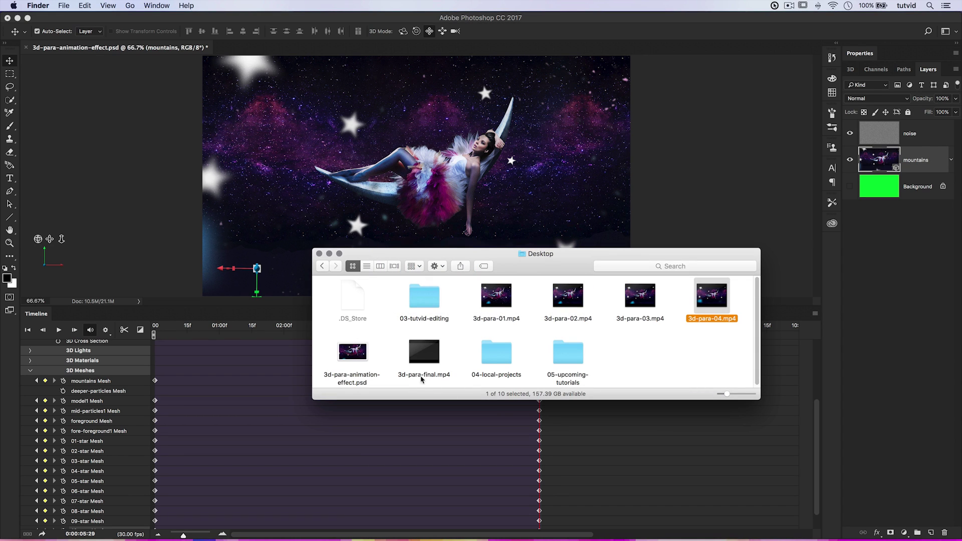
pyautogui.click(425, 353)
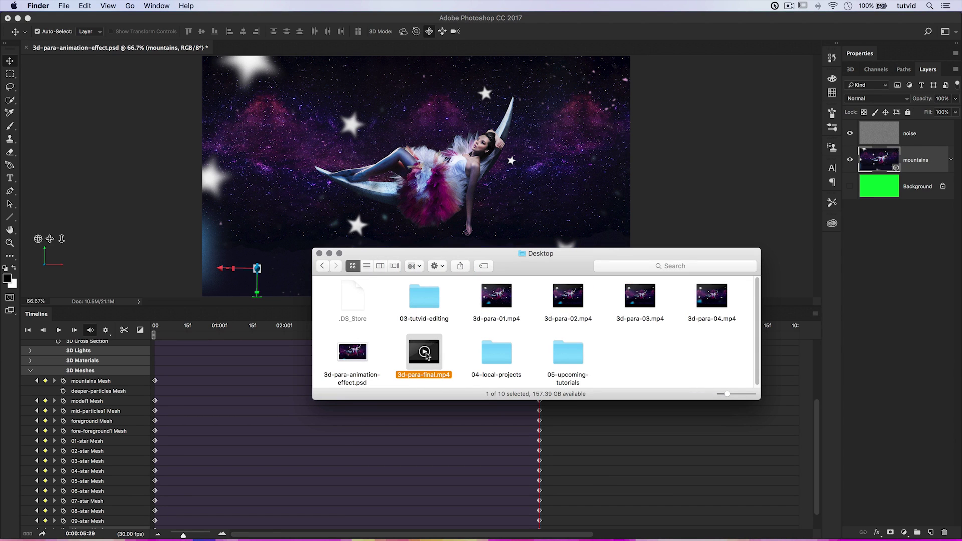
pyautogui.doubleClick(434, 363)
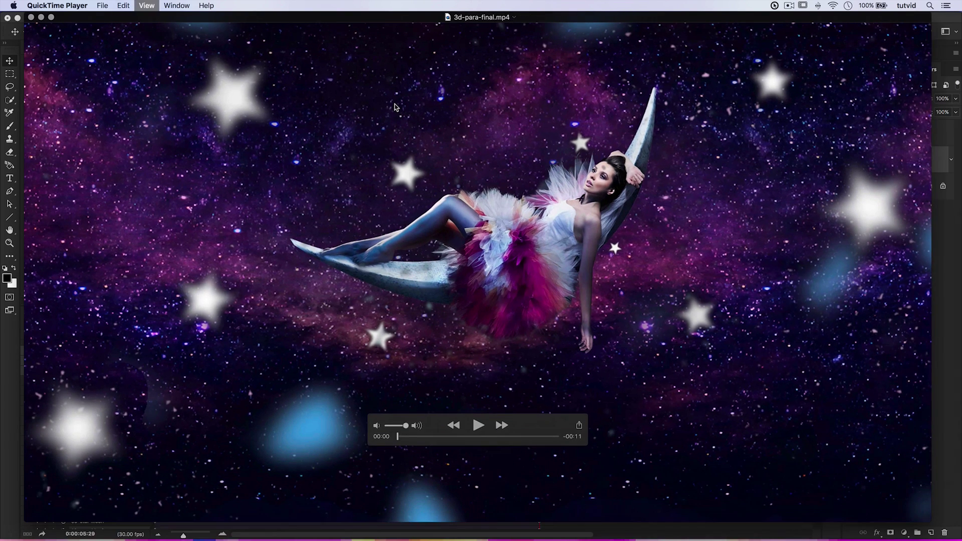
pyautogui.press('super+1')
pyautogui.moveTo(414, 27); pyautogui.dragTo(477, 50)
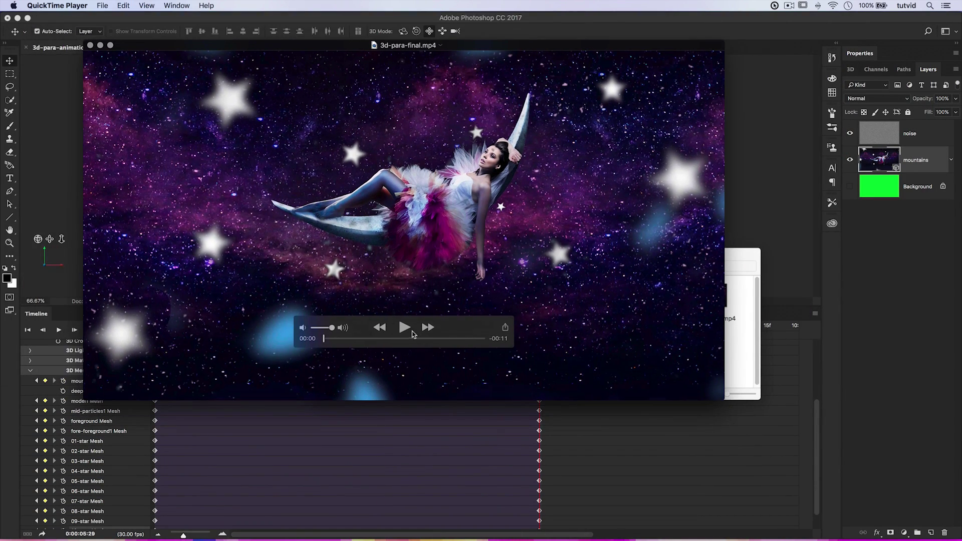
pyautogui.click(404, 328)
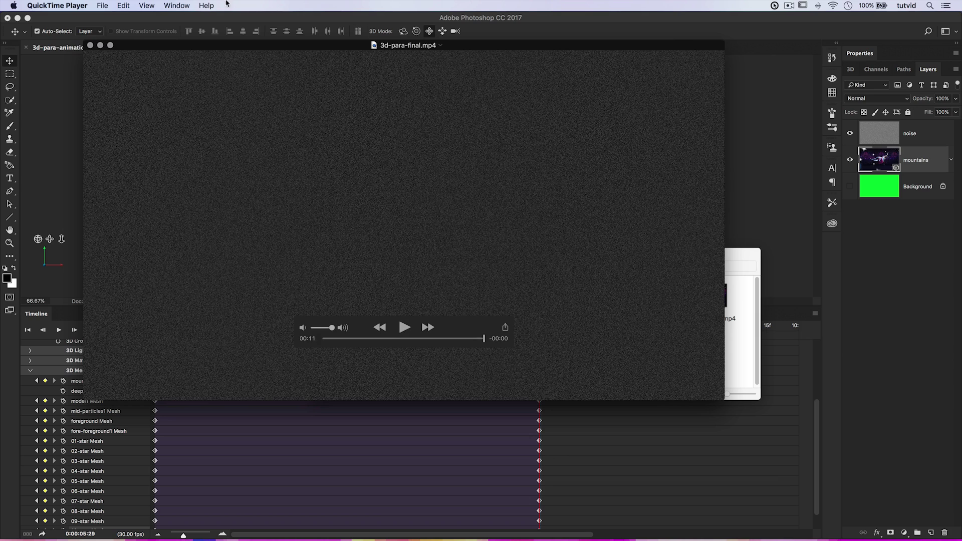
pyautogui.click(58, 6)
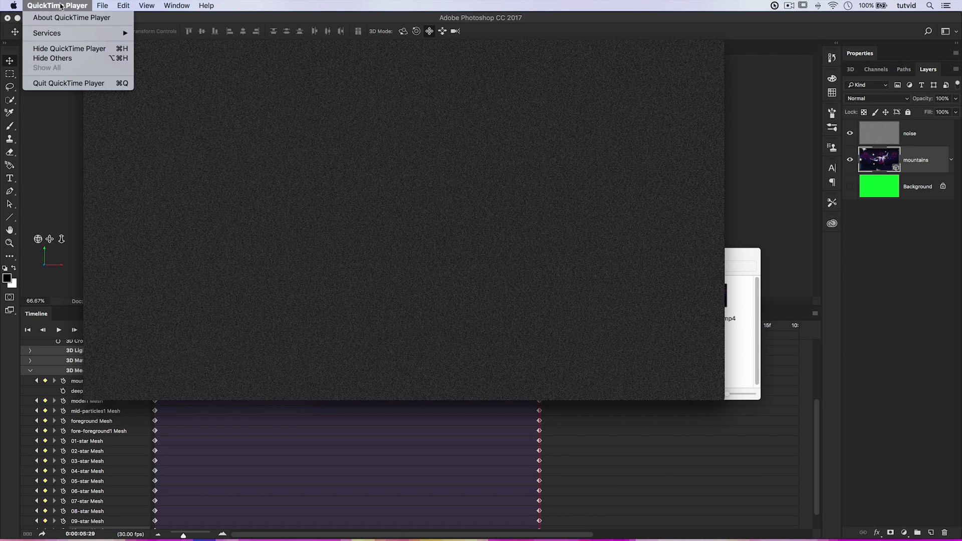
pyautogui.click(64, 82)
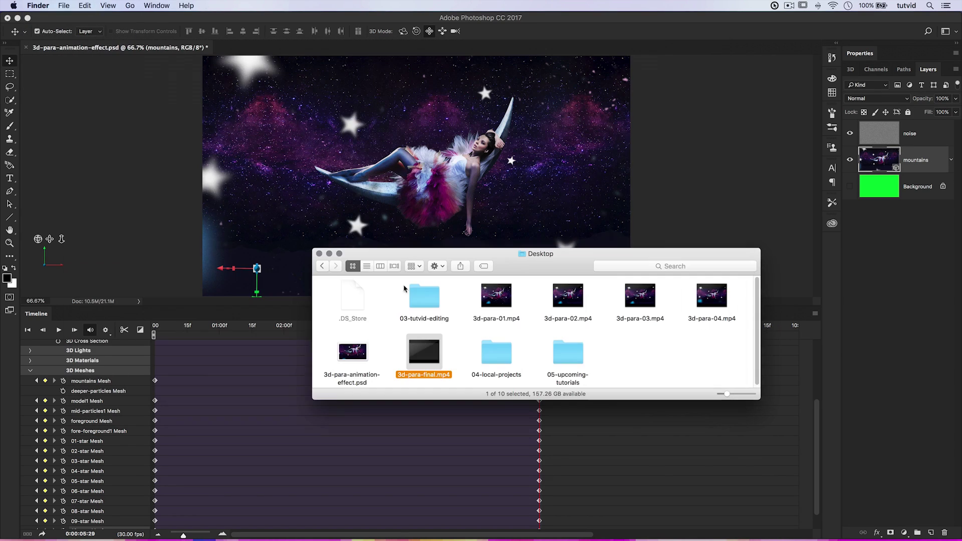
# Return to Photoshop, move the noise clip to the timeline's start and extend it to match the mountains clip's end at 06:00f
pyautogui.click(635, 420)
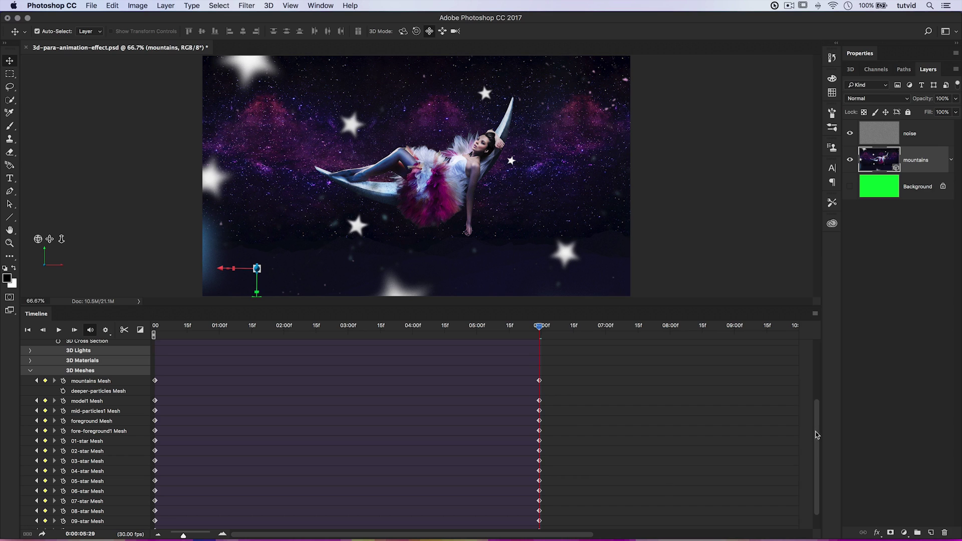
pyautogui.scroll(5, 611, 391)
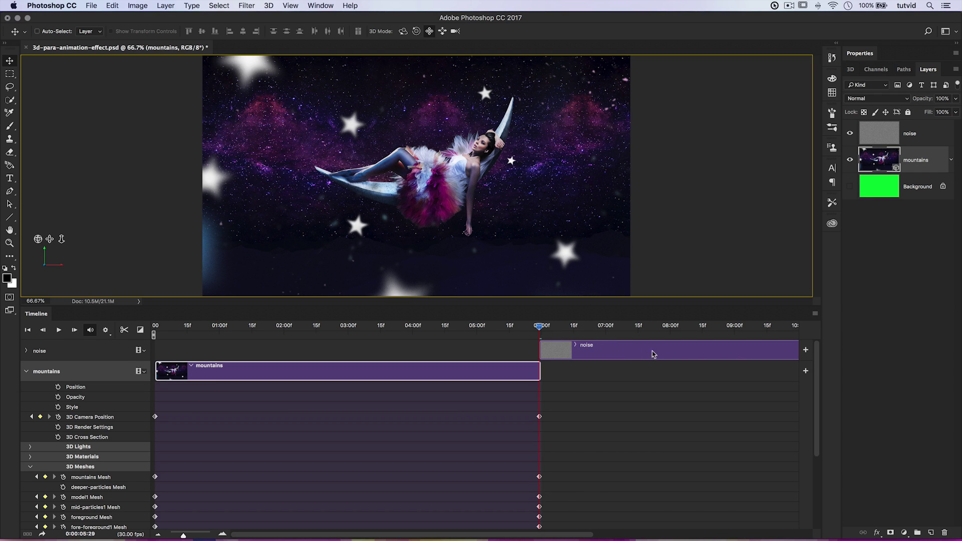
pyautogui.click(634, 352)
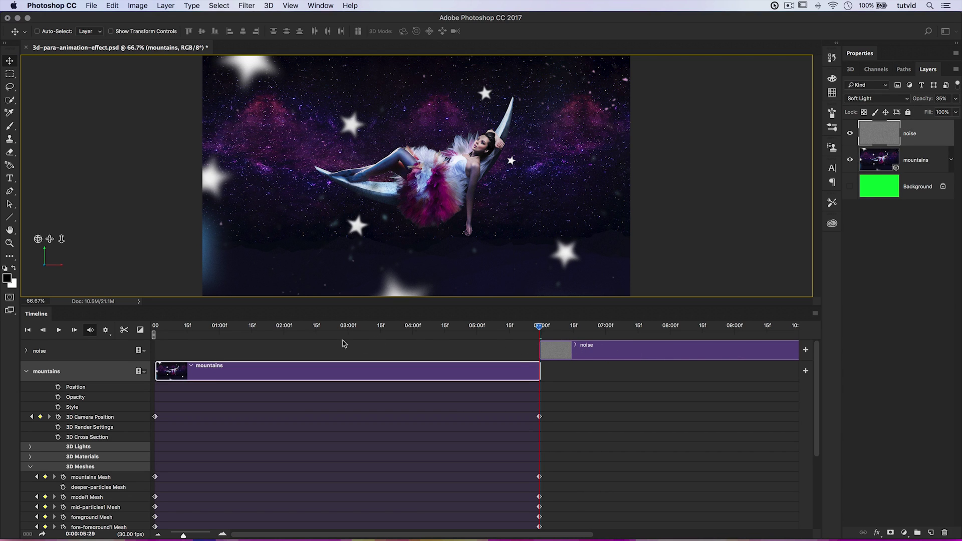
pyautogui.click(581, 354)
pyautogui.moveTo(581, 354); pyautogui.dragTo(383, 348)
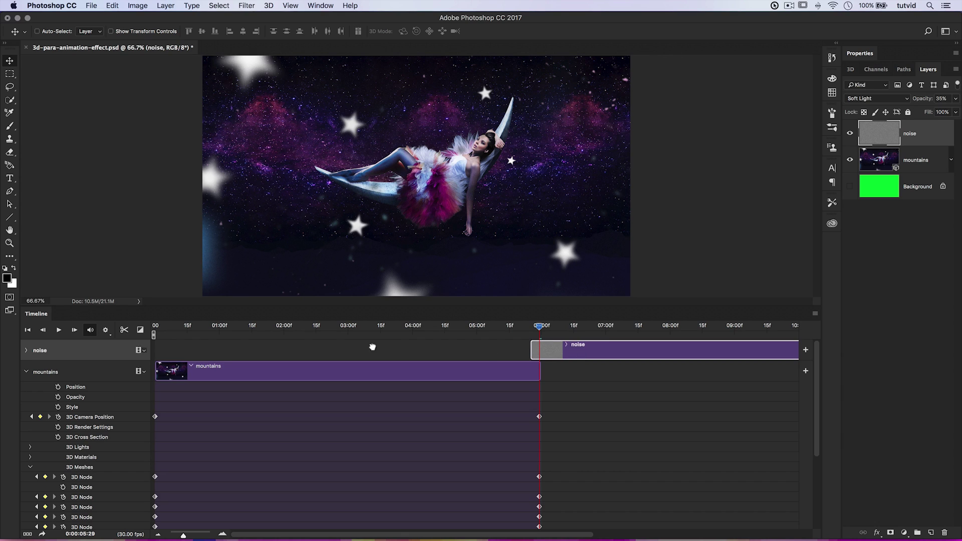
pyautogui.moveTo(151, 349); pyautogui.dragTo(166, 349)
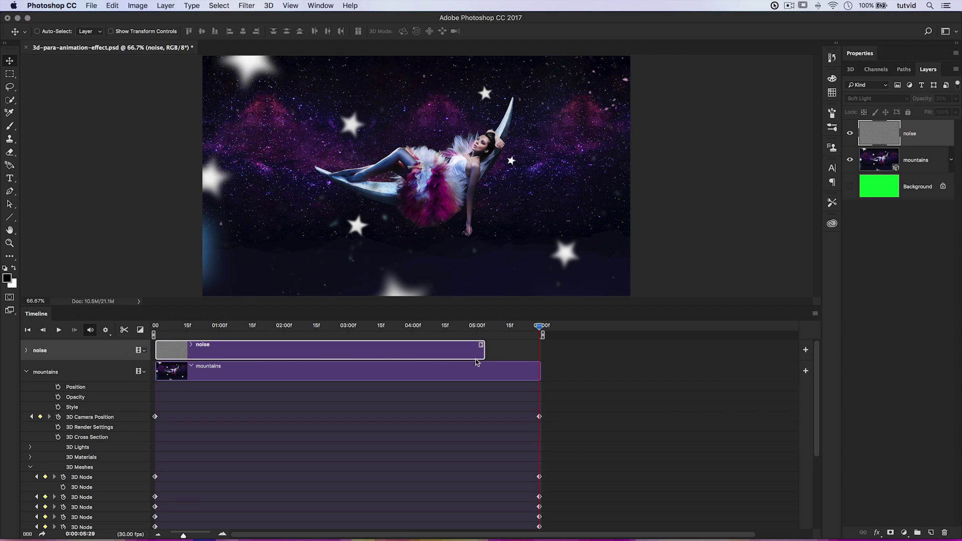
pyautogui.moveTo(483, 348); pyautogui.dragTo(541, 350)
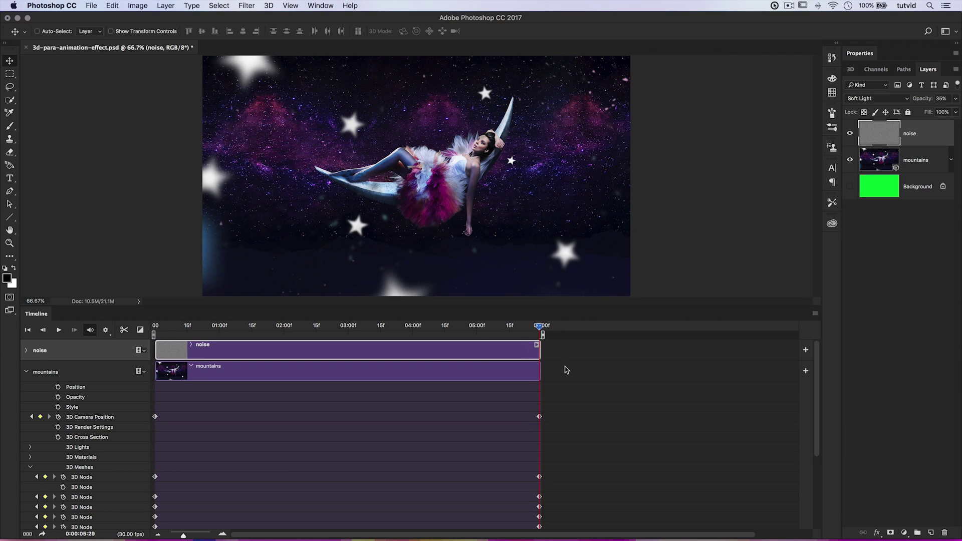
# Render frames 0 to 179 as H.264 under a new file name beginning with 3d-para-re, and collapse the mountains track's properties
pyautogui.click(815, 314)
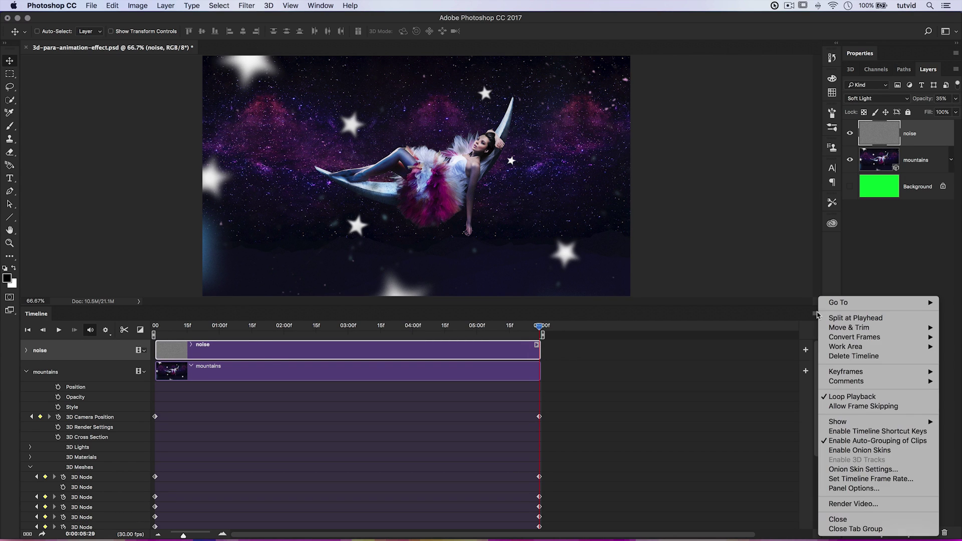
pyautogui.click(869, 504)
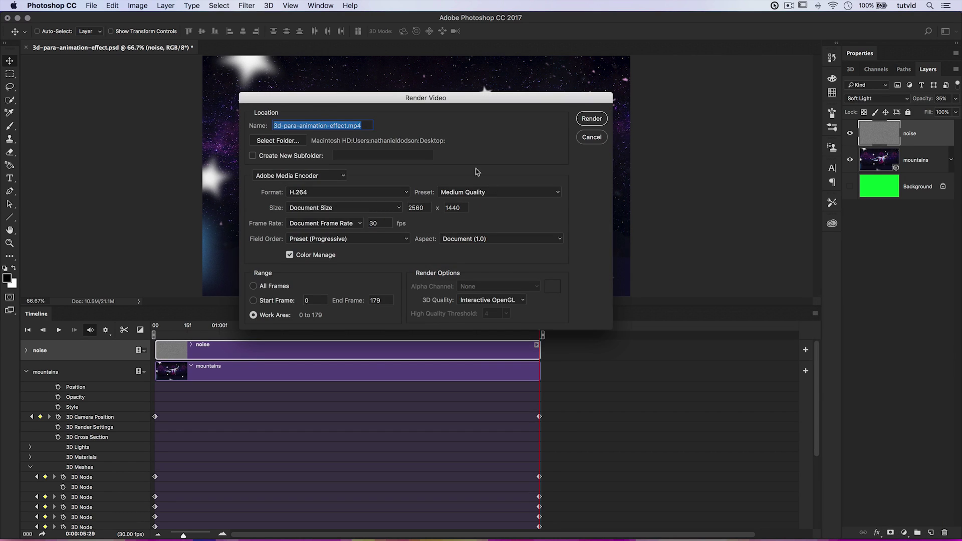
pyautogui.click(301, 125)
pyautogui.moveTo(299, 126); pyautogui.dragTo(345, 126)
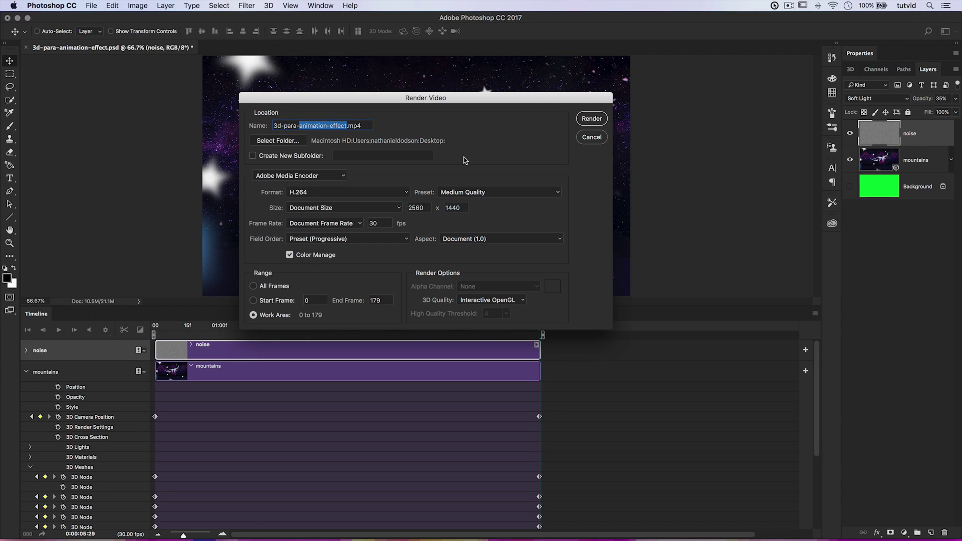
pyautogui.write('re')
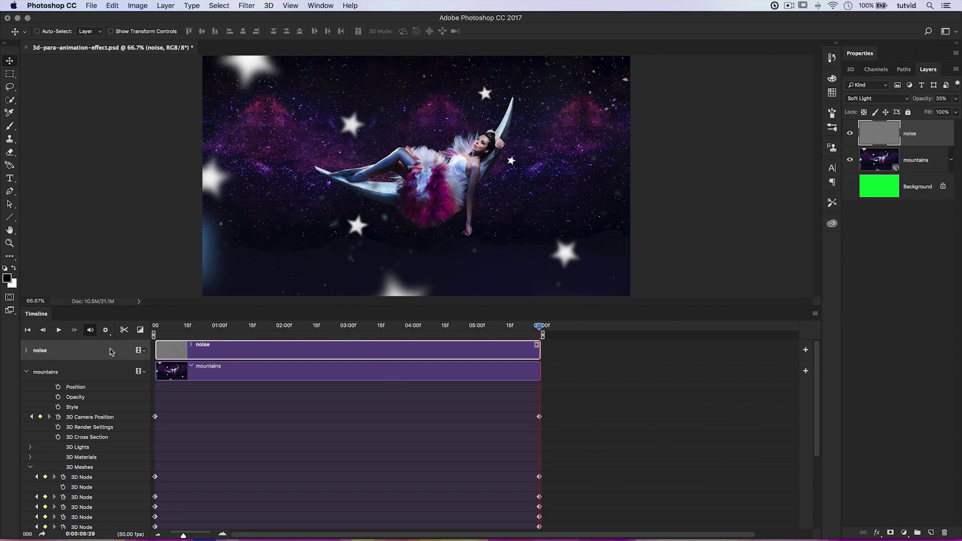
pyautogui.click(27, 373)
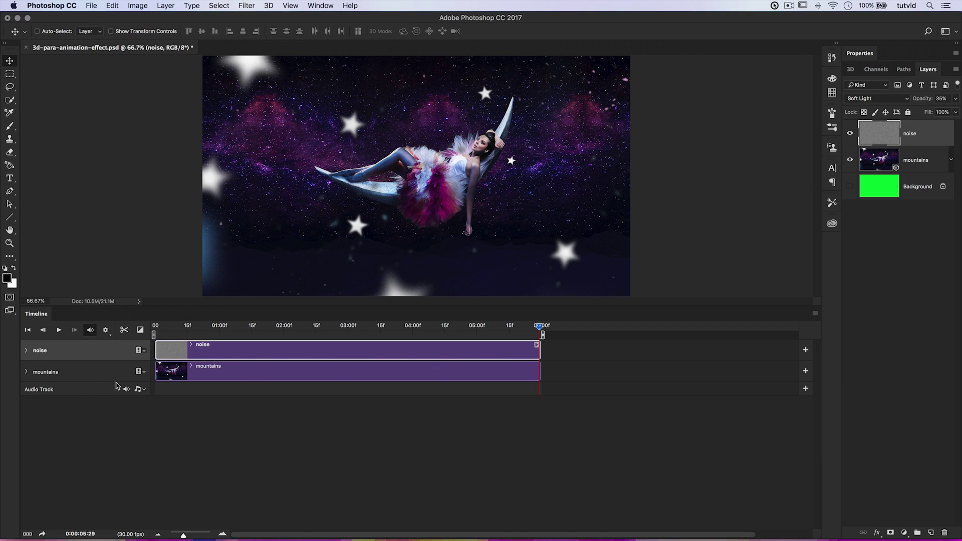
# Switch to Finder, open 3d-para-real-final.mp4 from the Desktop in QuickTime Player, and play the rendered animation
pyautogui.press('super+Tab')
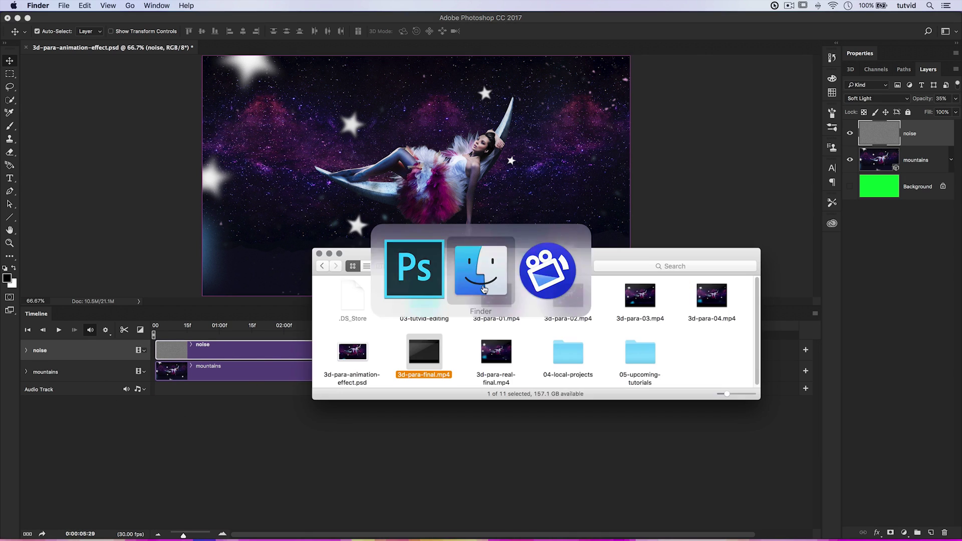
pyautogui.click(494, 382)
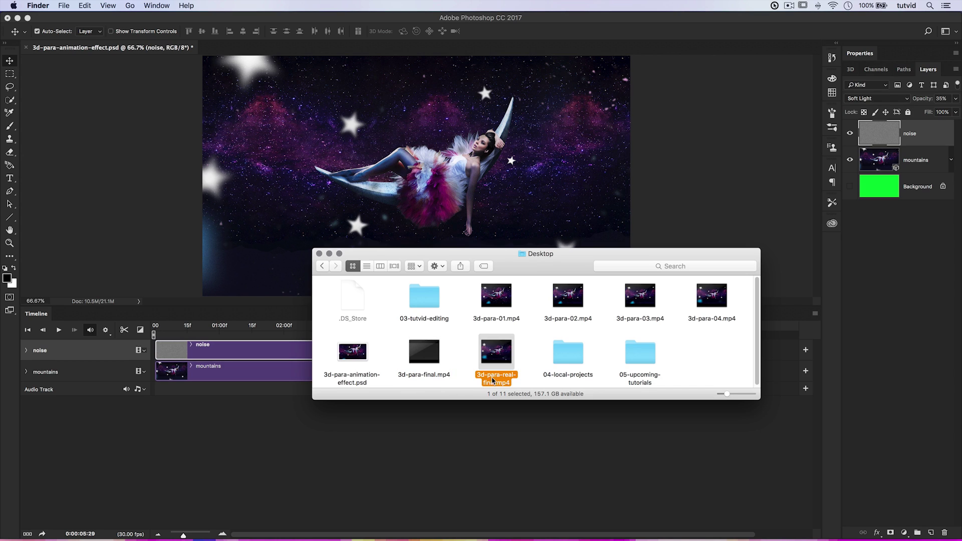
pyautogui.doubleClick(494, 371)
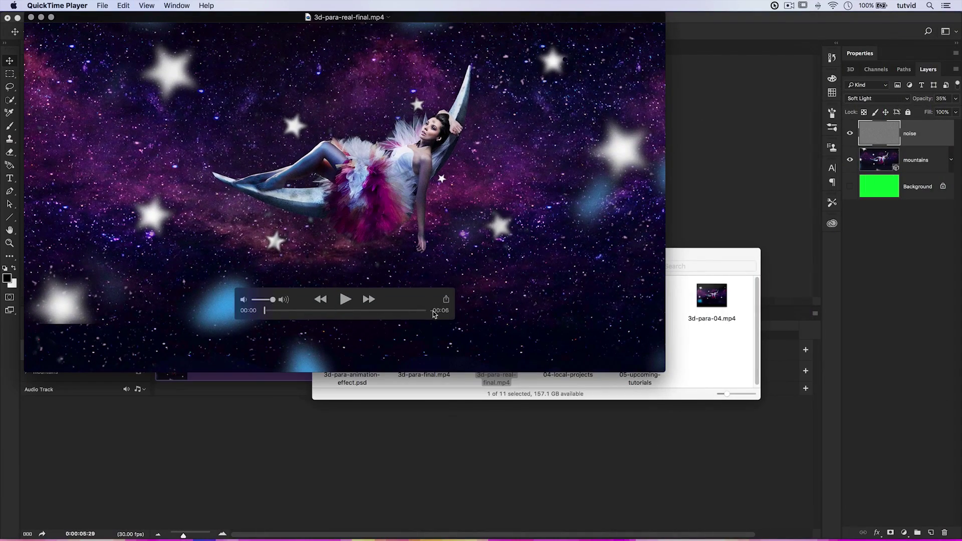
pyautogui.click(345, 299)
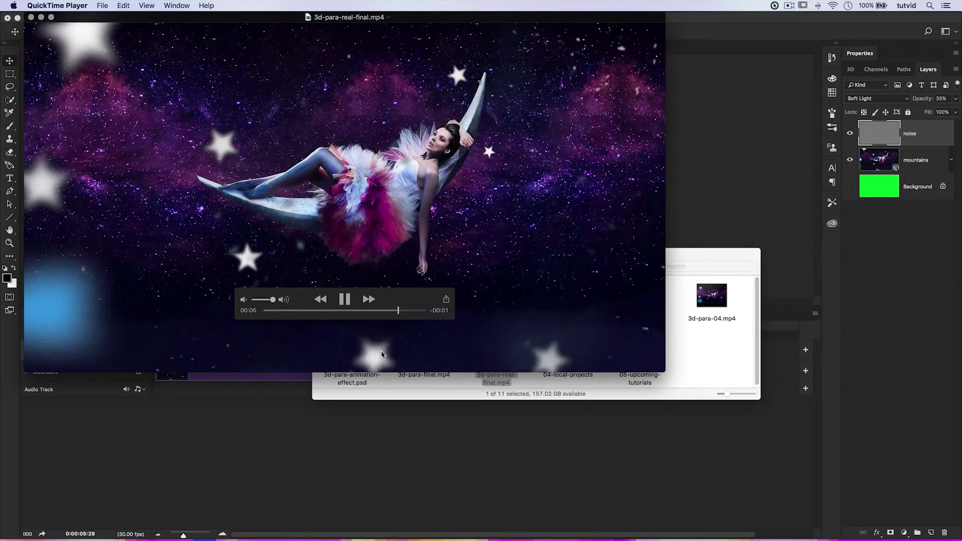
# Scrub back and forth through 3d-para-real-final.mp4 to review the parallax motion and noise, and close the video
pyautogui.click(353, 313)
pyautogui.moveTo(410, 313); pyautogui.dragTo(322, 314)
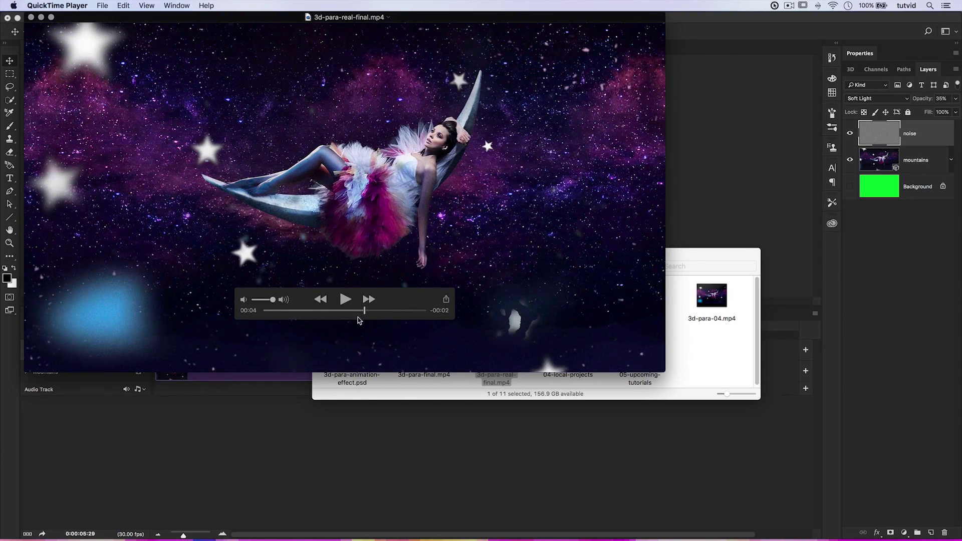
pyautogui.moveTo(386, 321); pyautogui.dragTo(320, 313)
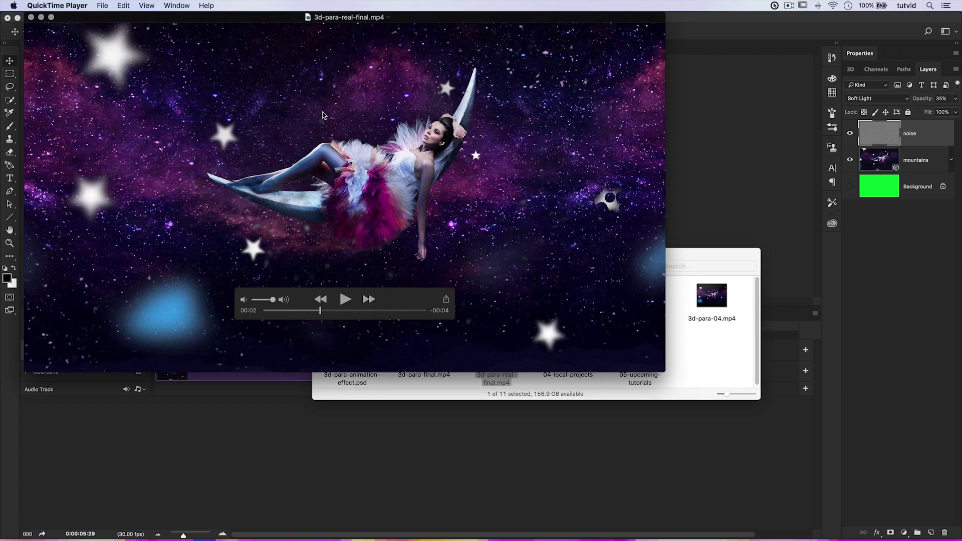
pyautogui.press('super+w')
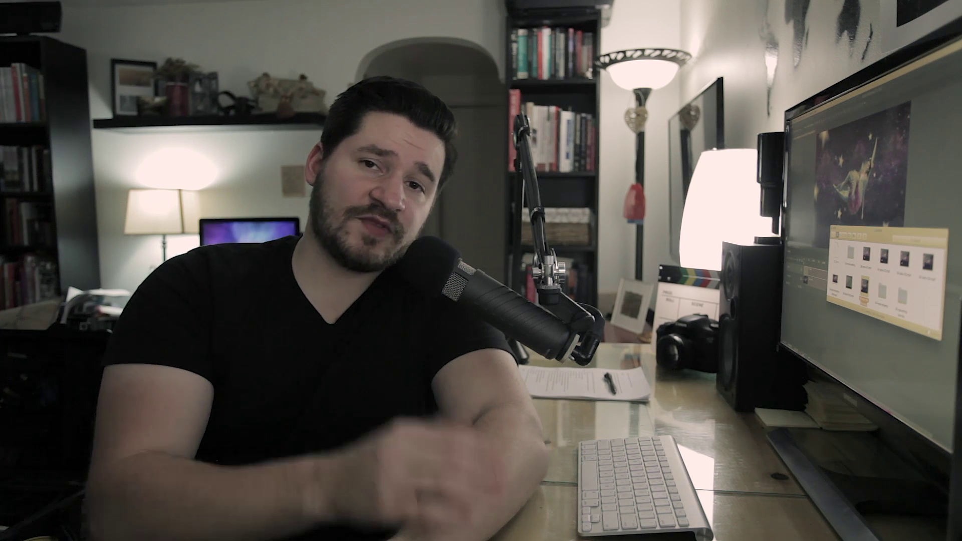